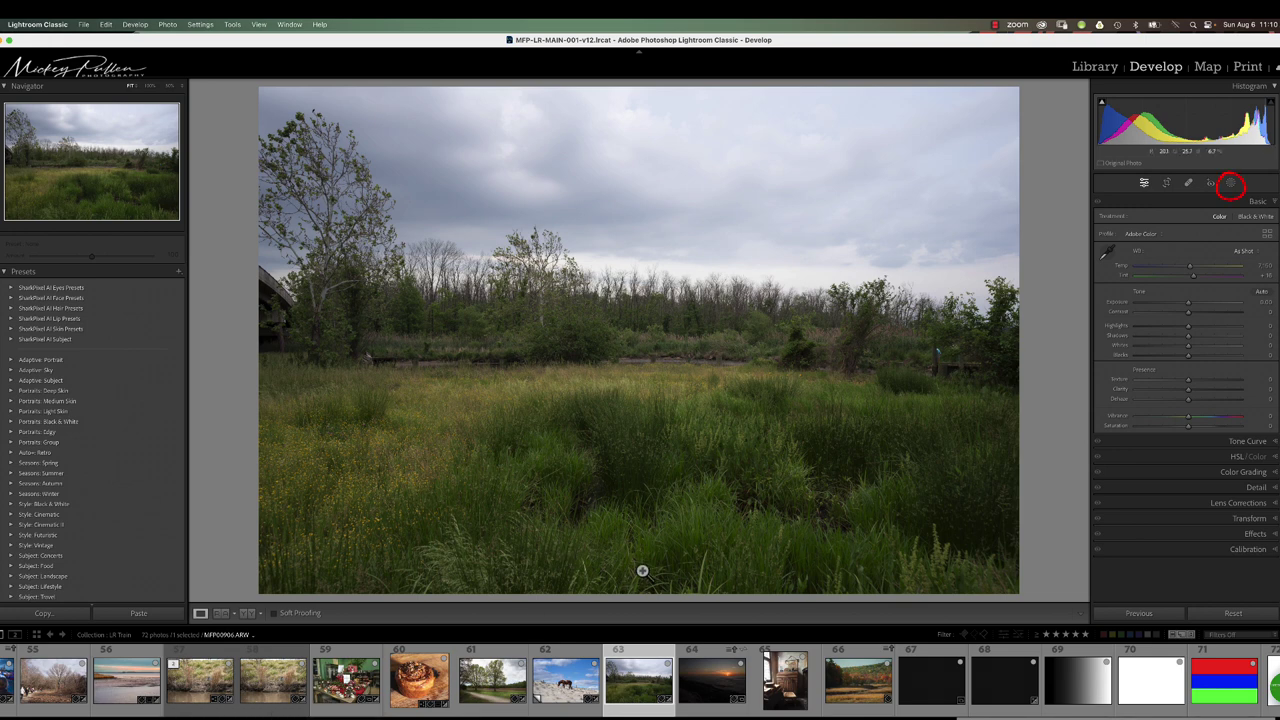
Open masking and create a round radial gradient mask in the middle of the sky
left_click(1230, 183)
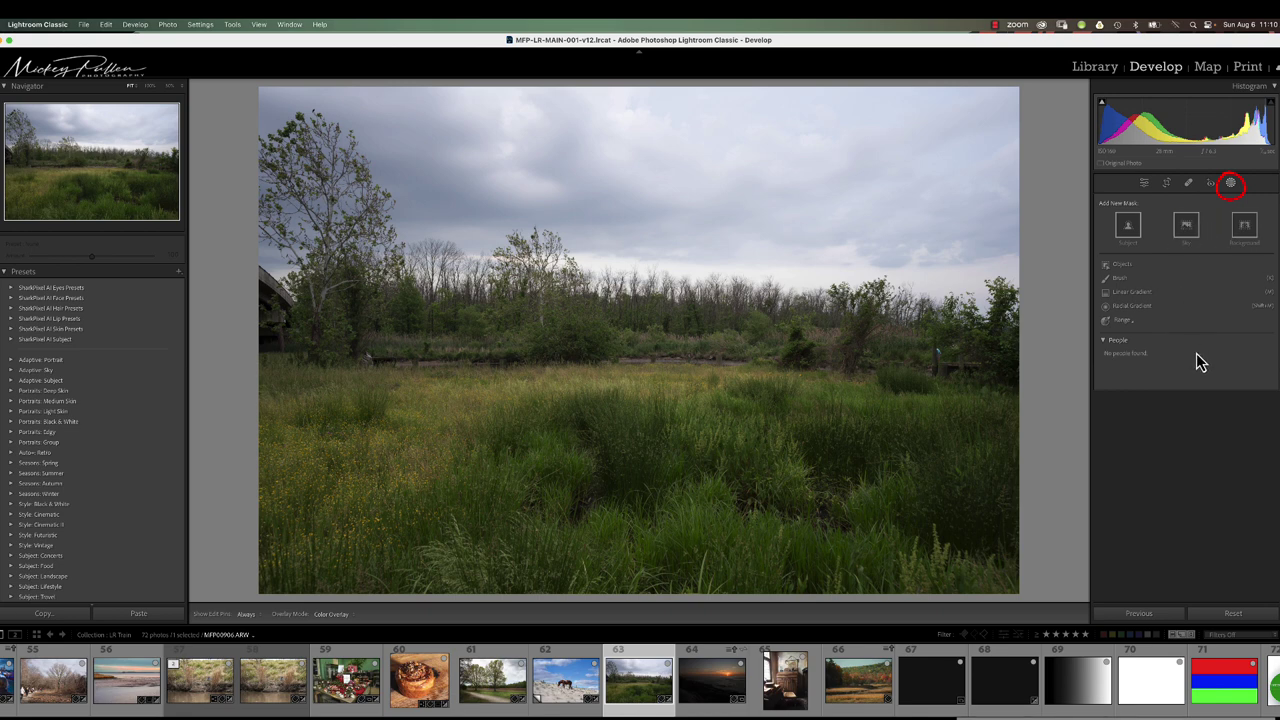
left_click(1127, 307)
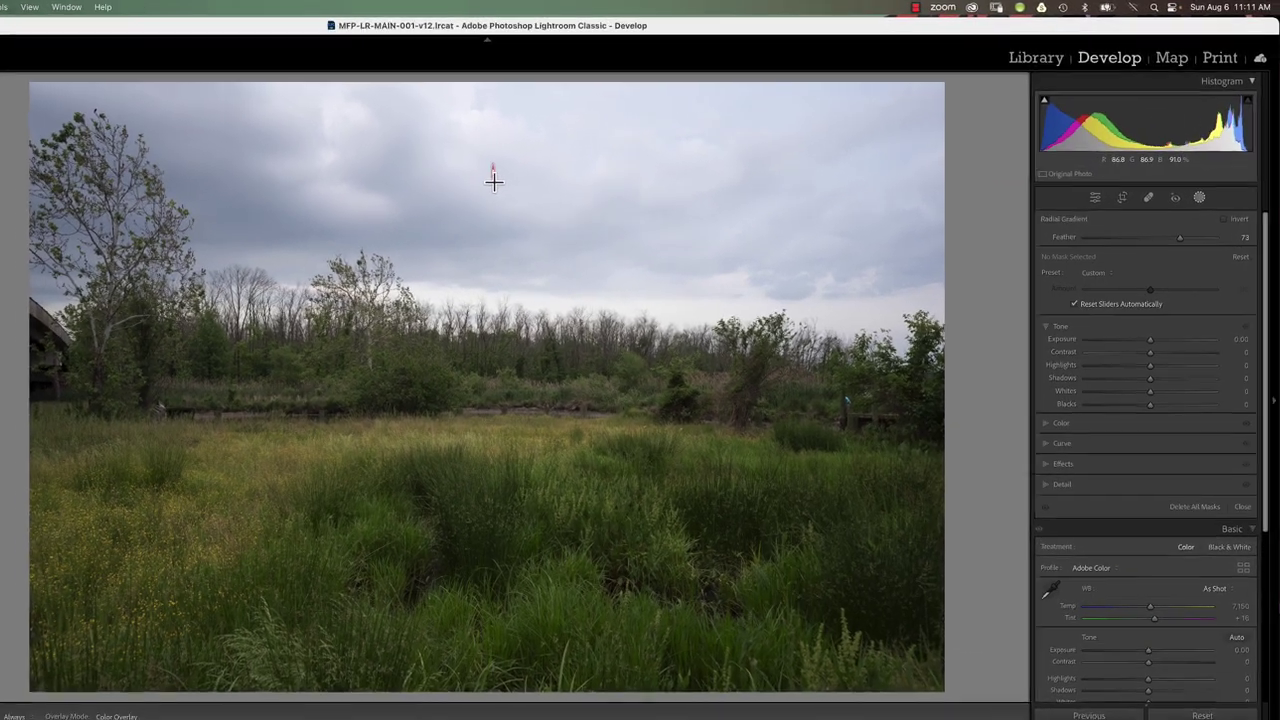
left_click_drag(645, 142, 652, 162)
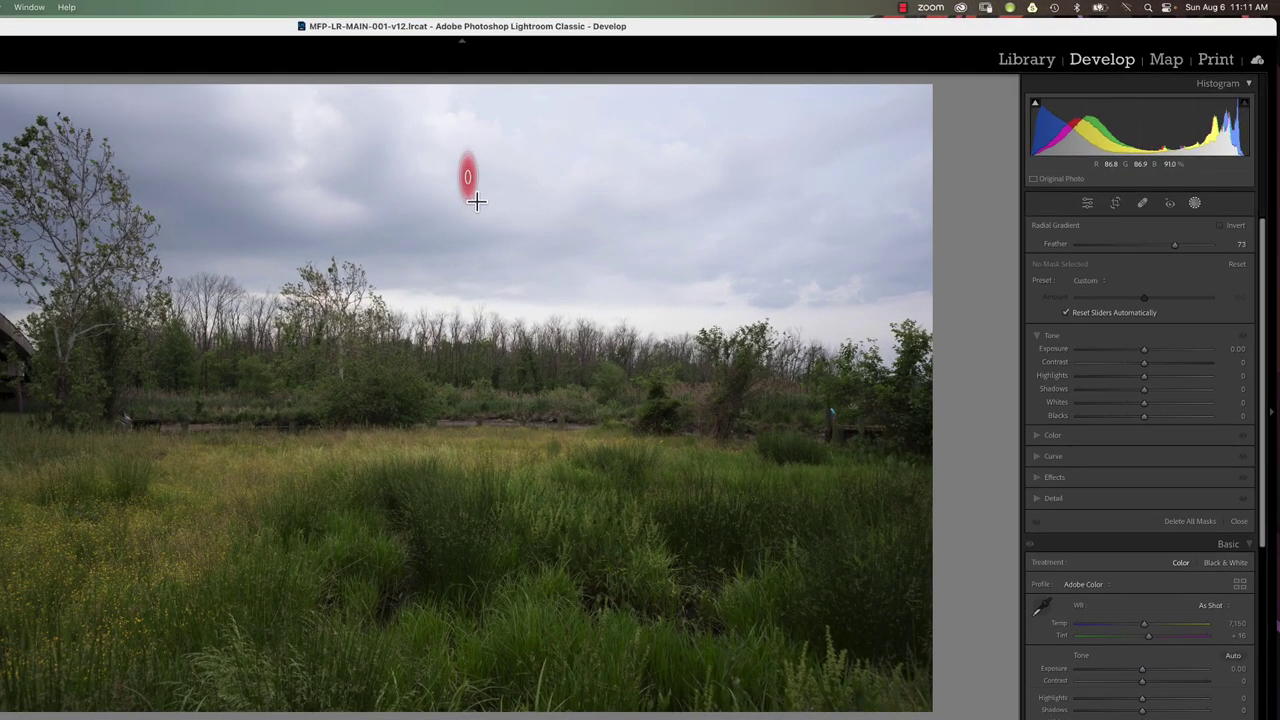
left_click_drag(476, 202, 589, 285)
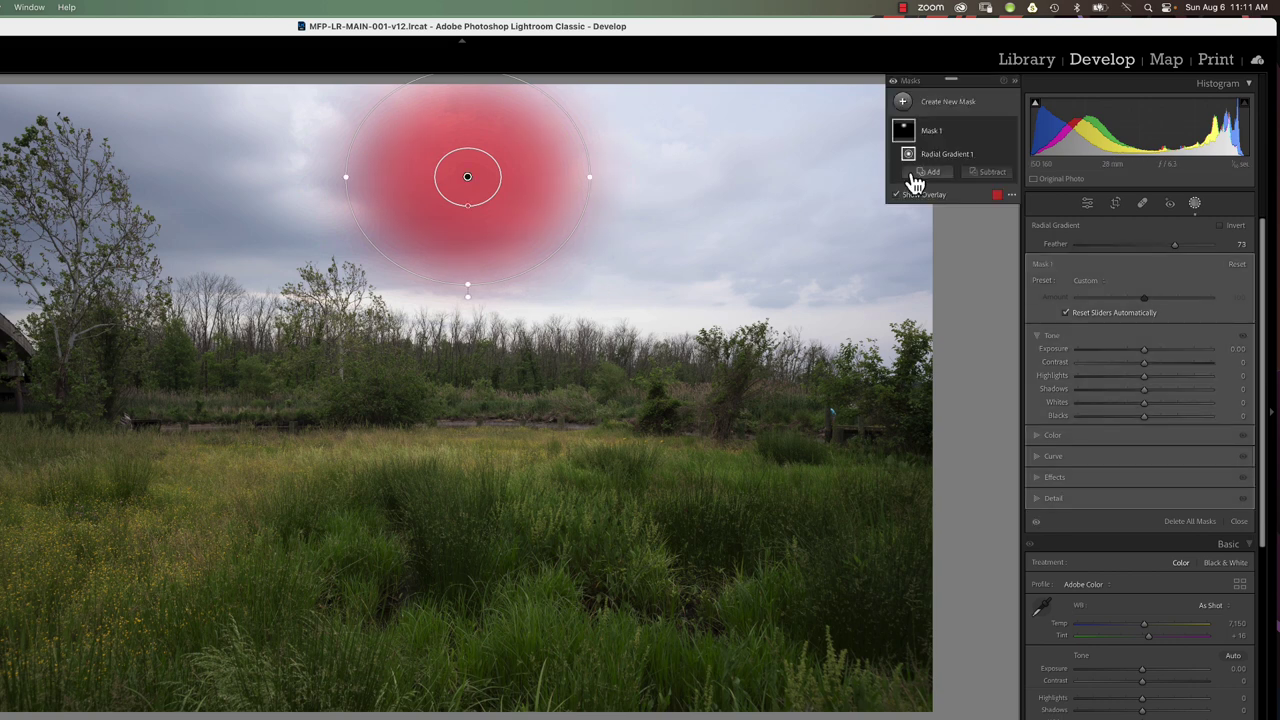
Delete the radial gradient mask from the photo
right_click(1004, 153)
left_click(995, 136)
right_click(997, 132)
left_click(1035, 313)
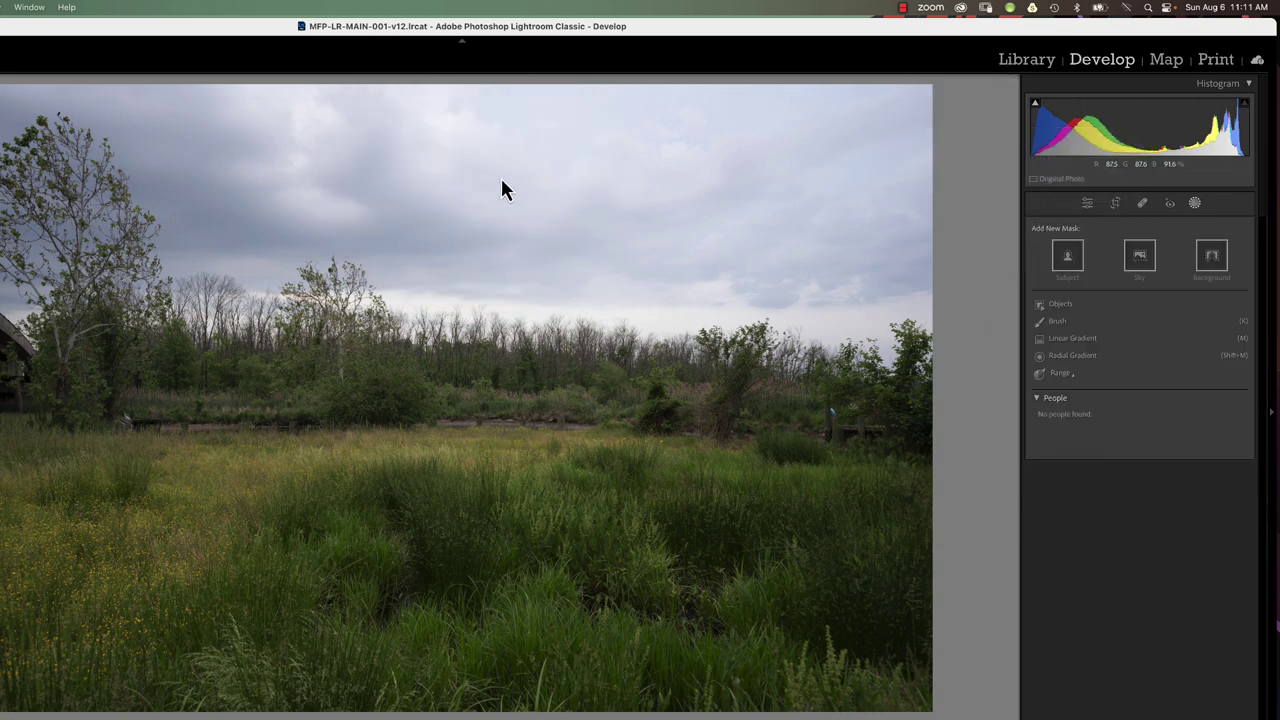
Create a large round radial gradient mask in the central sky above the treeline and set its exposure to -3.03
left_click(1066, 358)
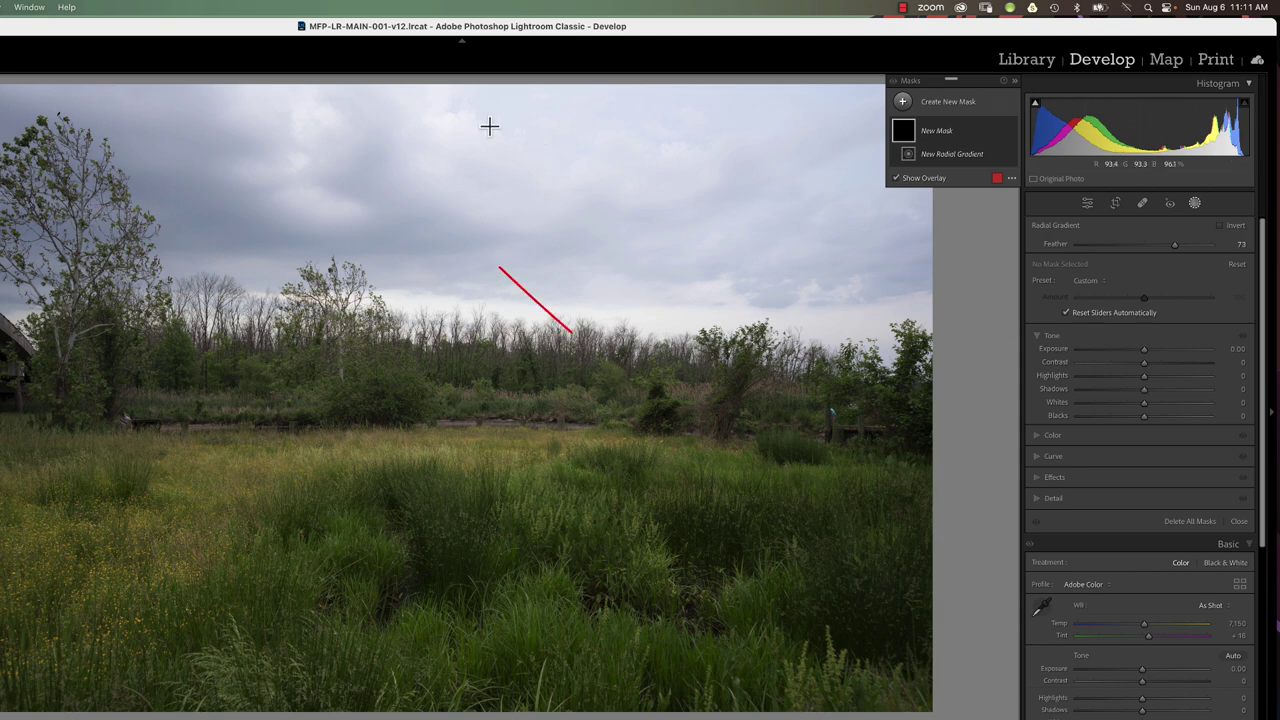
left_click_drag(437, 134, 604, 296)
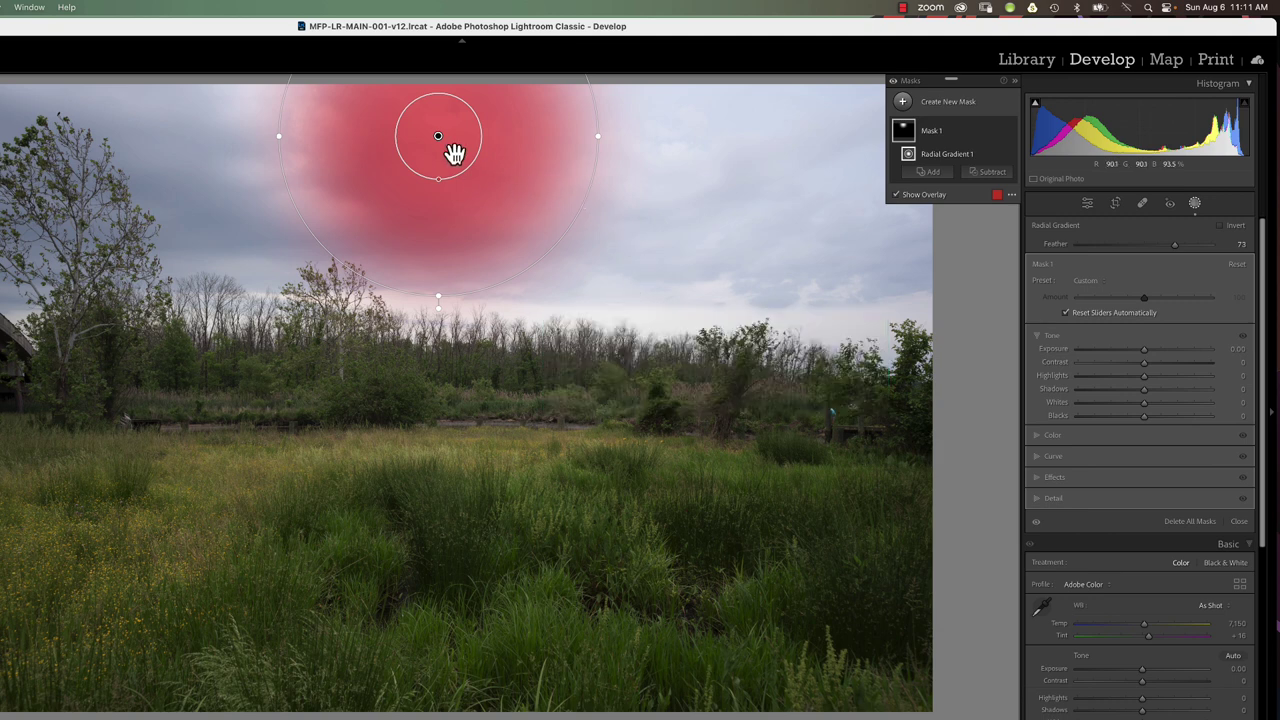
left_click_drag(437, 140, 515, 218)
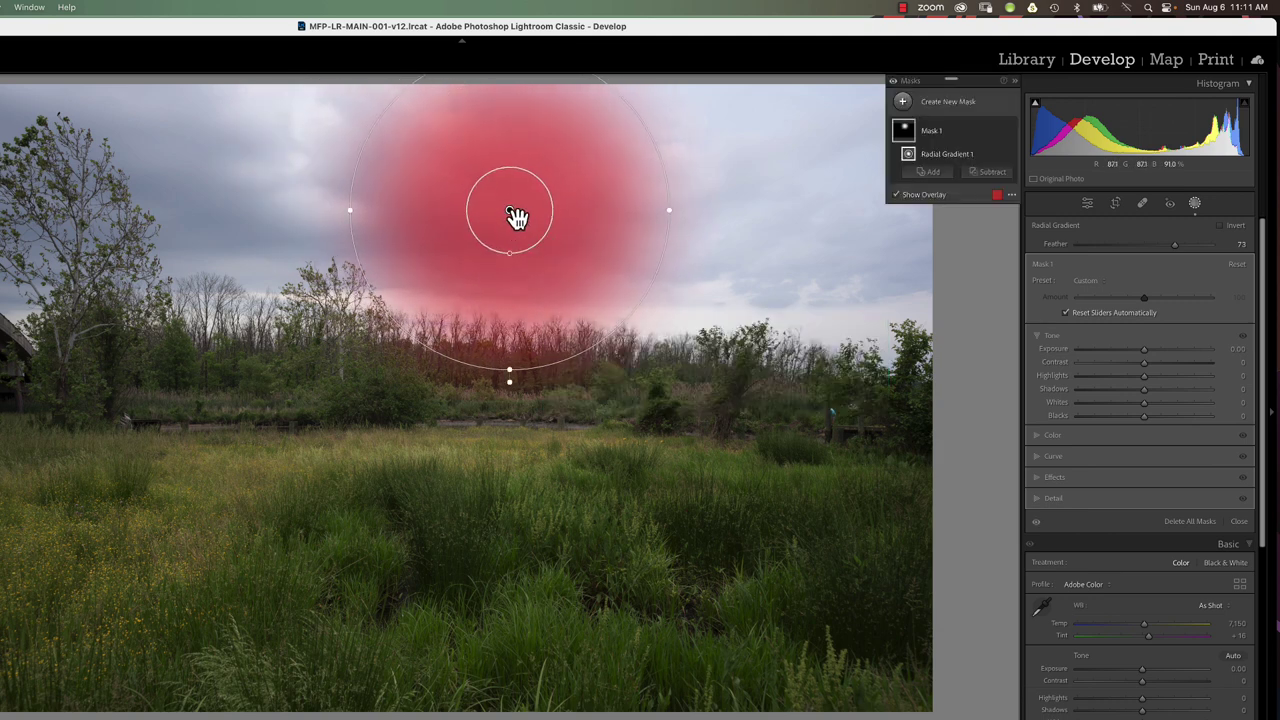
mouse_move(517, 217)
left_mouse_down()
mouse_move(449, 229)
mouse_move(610, 260)
mouse_move(466, 251)
mouse_move(569, 254)
mouse_move(510, 235)
left_mouse_up()
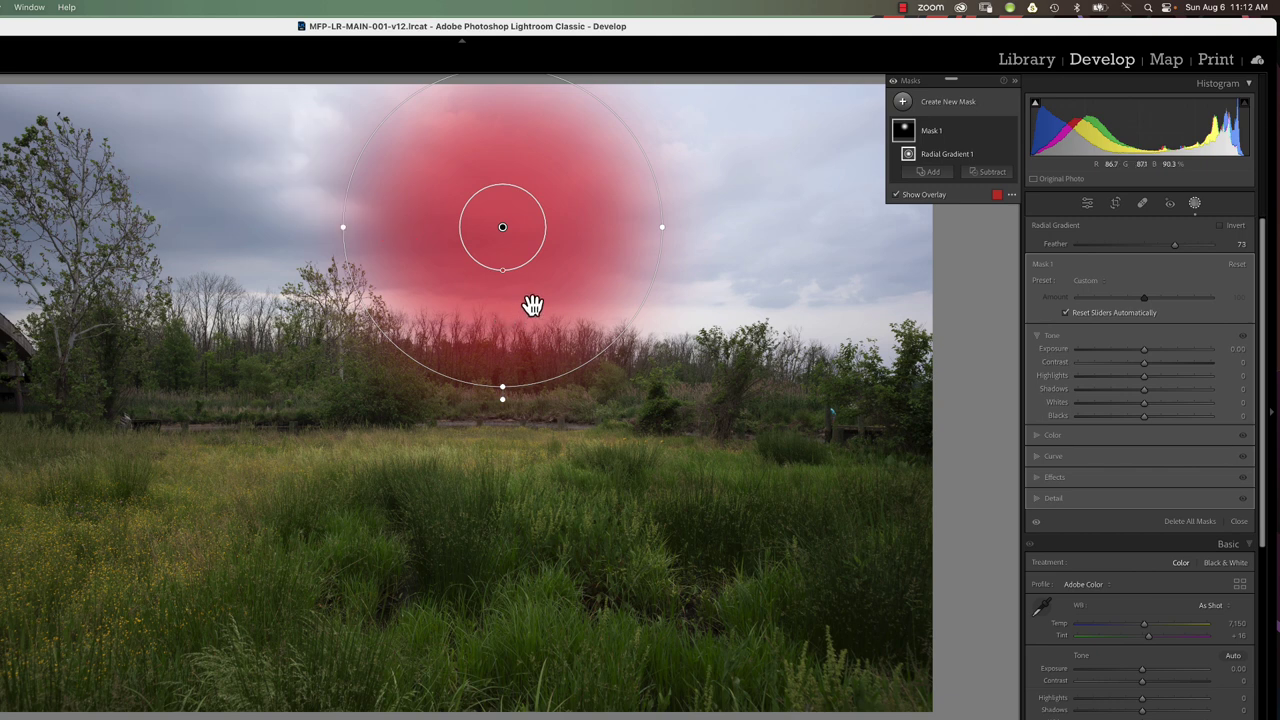
left_click(1145, 355)
left_click_drag(1145, 362, 1098, 367)
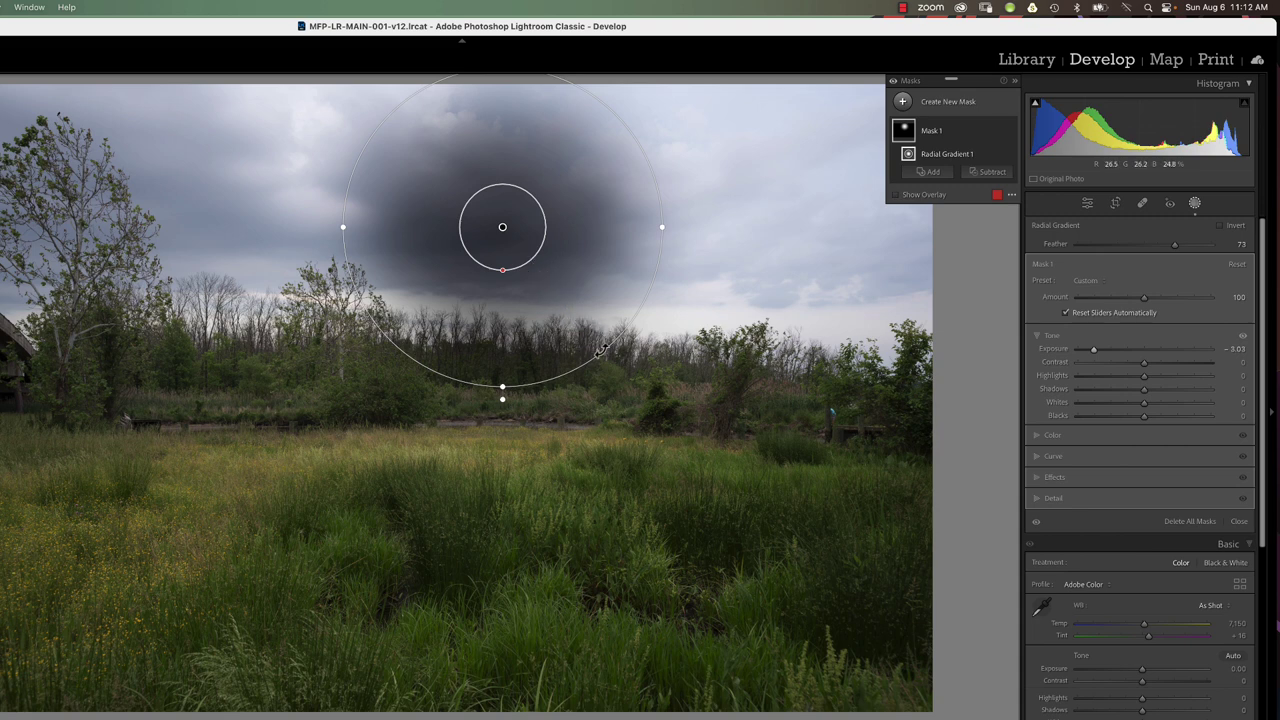
Try the radial gradient's feather at 26, 0 and 76 by resizing its inner ring on the photo
left_click_drag(502, 270, 506, 346)
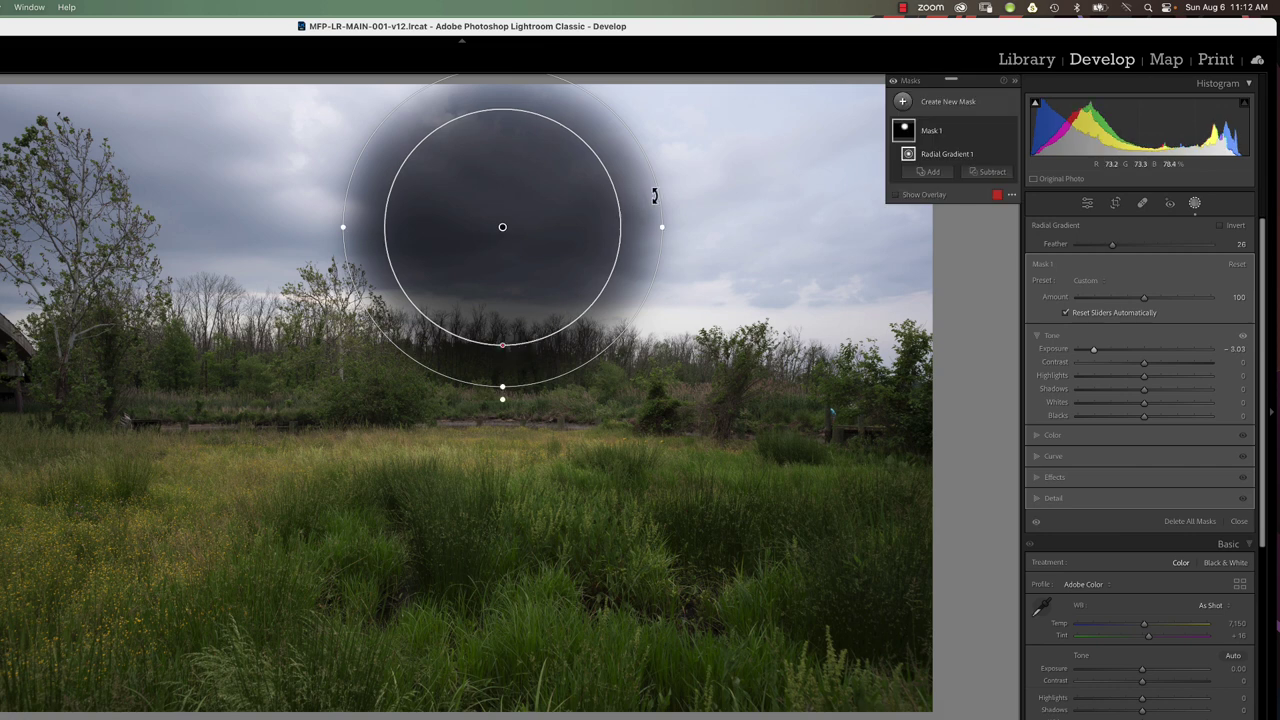
left_click_drag(504, 344, 500, 389)
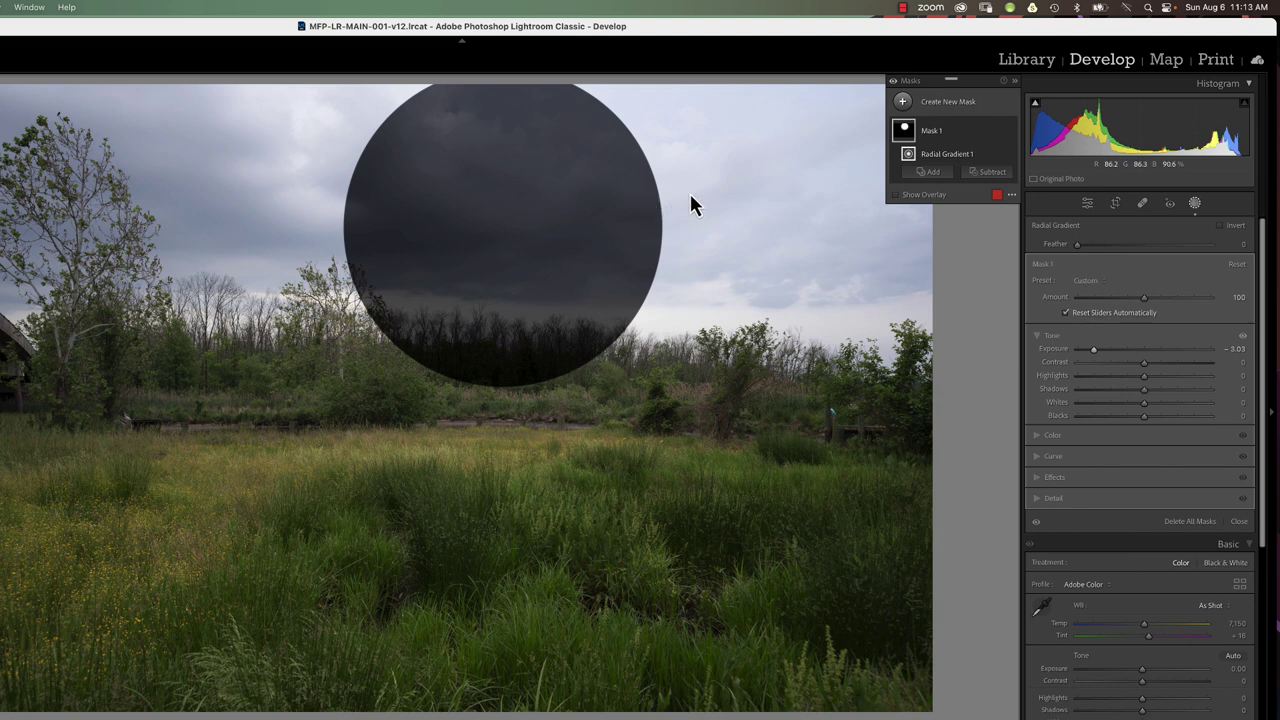
mouse_move(543, 286)
left_click_drag(502, 377, 504, 257)
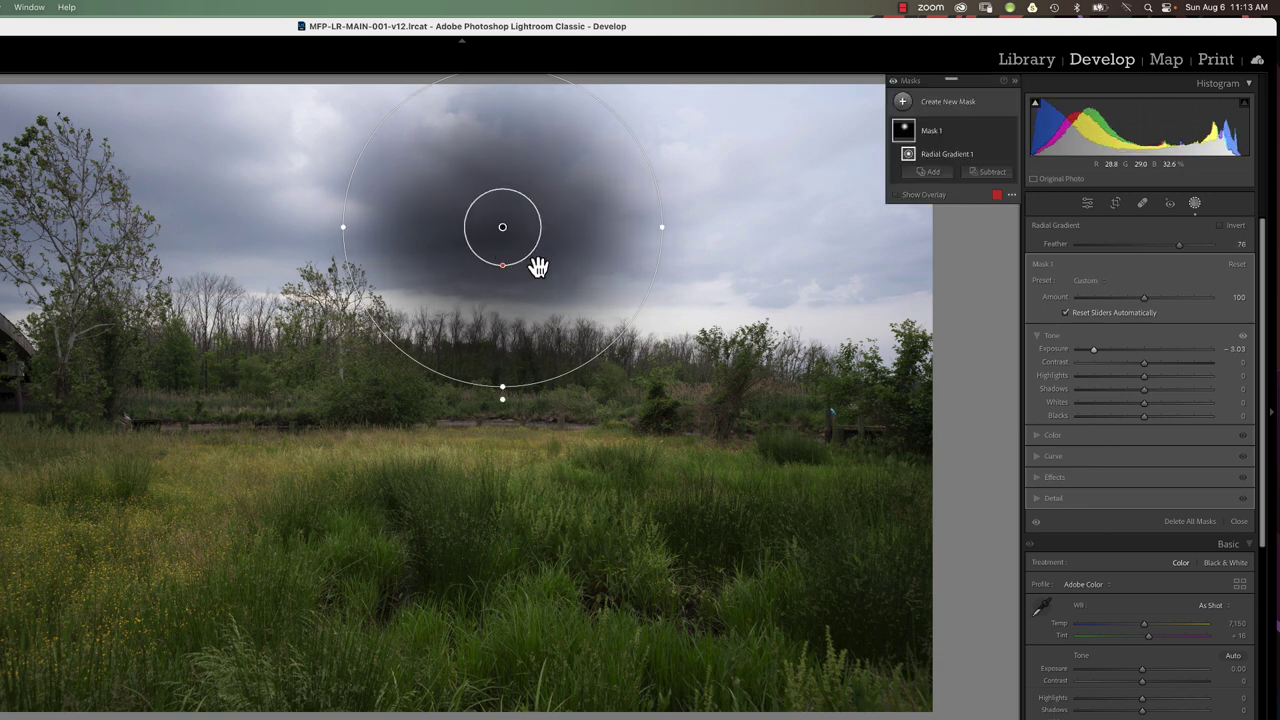
Hide and show the mask's pins and outlines, and set the radial gradient's feather to 60
key("h")
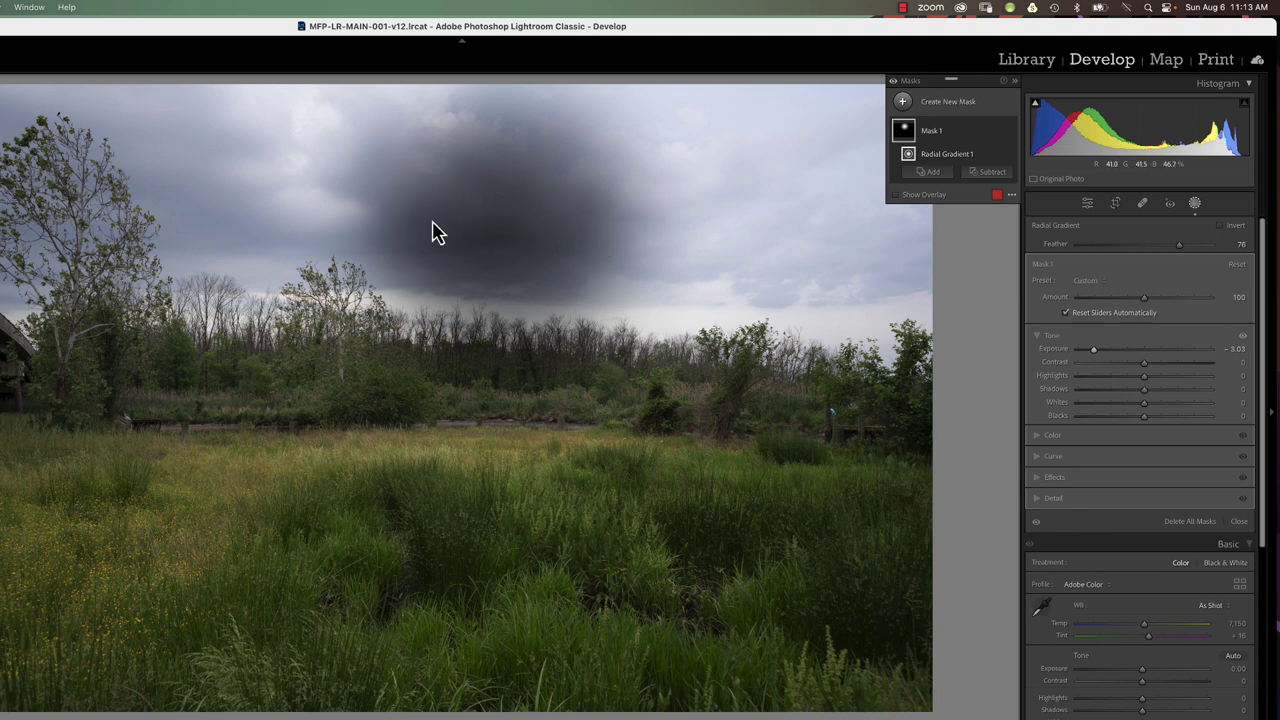
key("h")
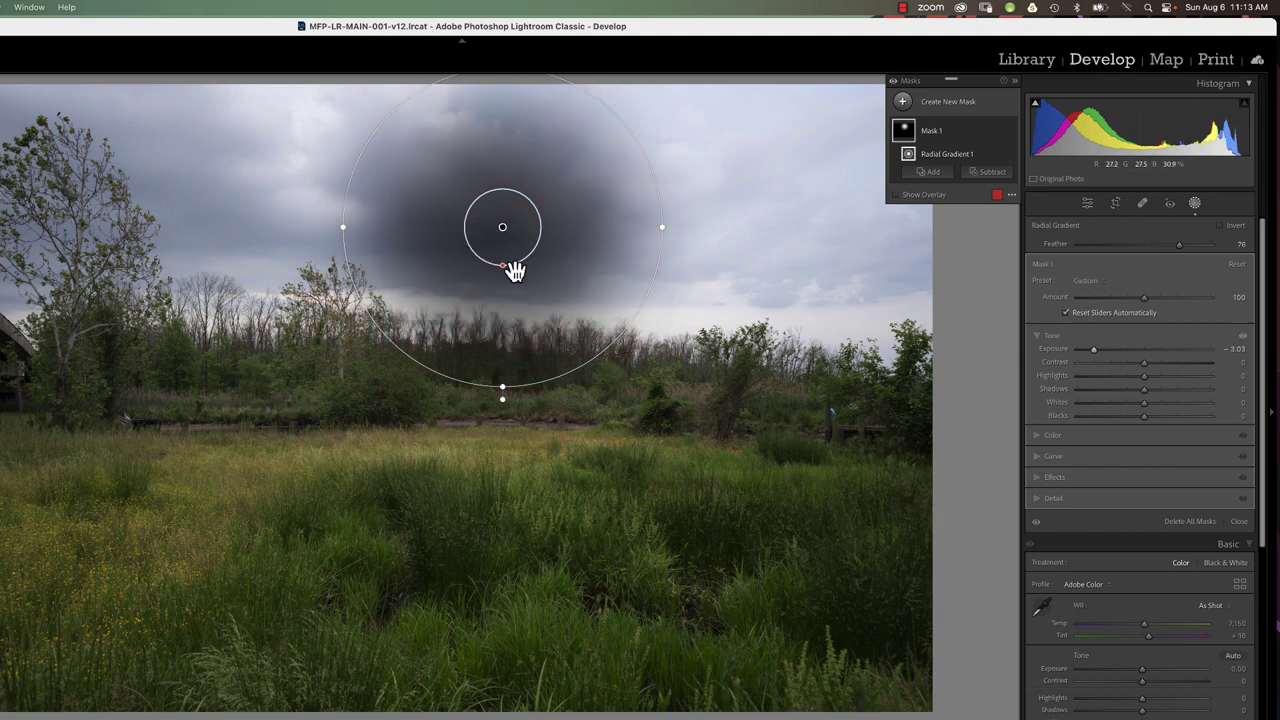
scroll(1062, 288, "down", 1)
scroll(1077, 283, "up", 1)
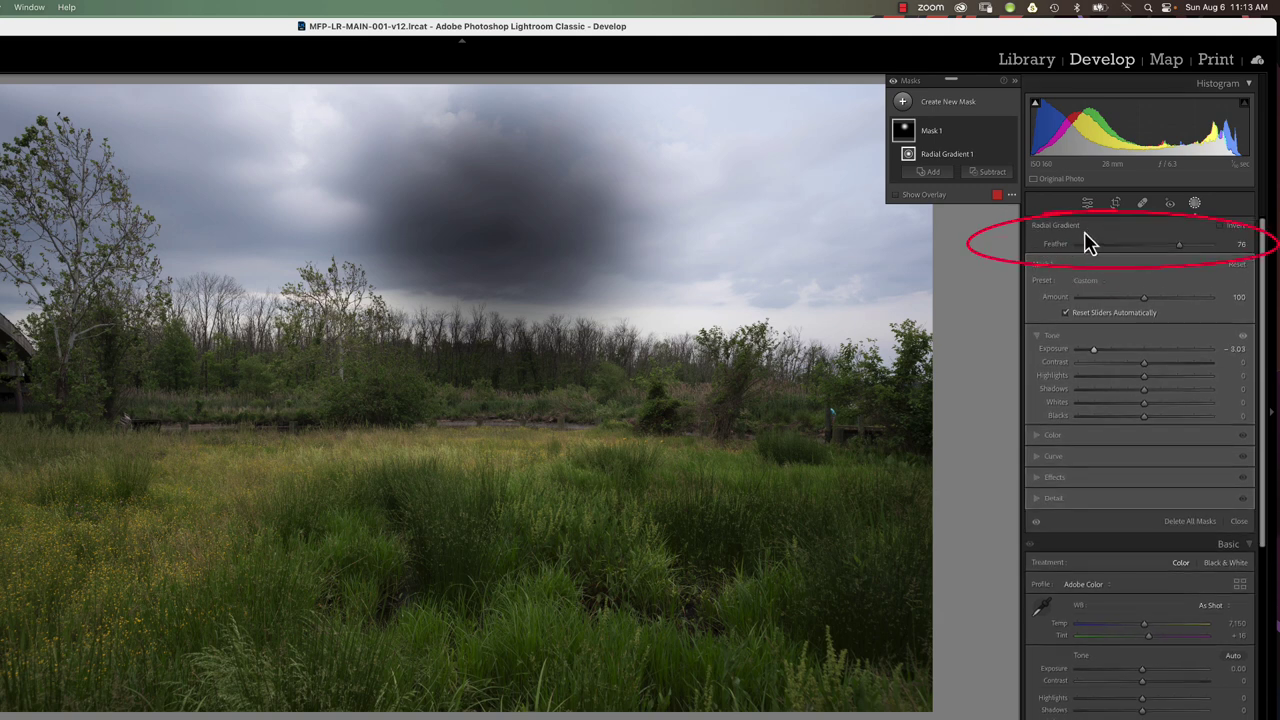
left_click_drag(1177, 252, 1122, 259)
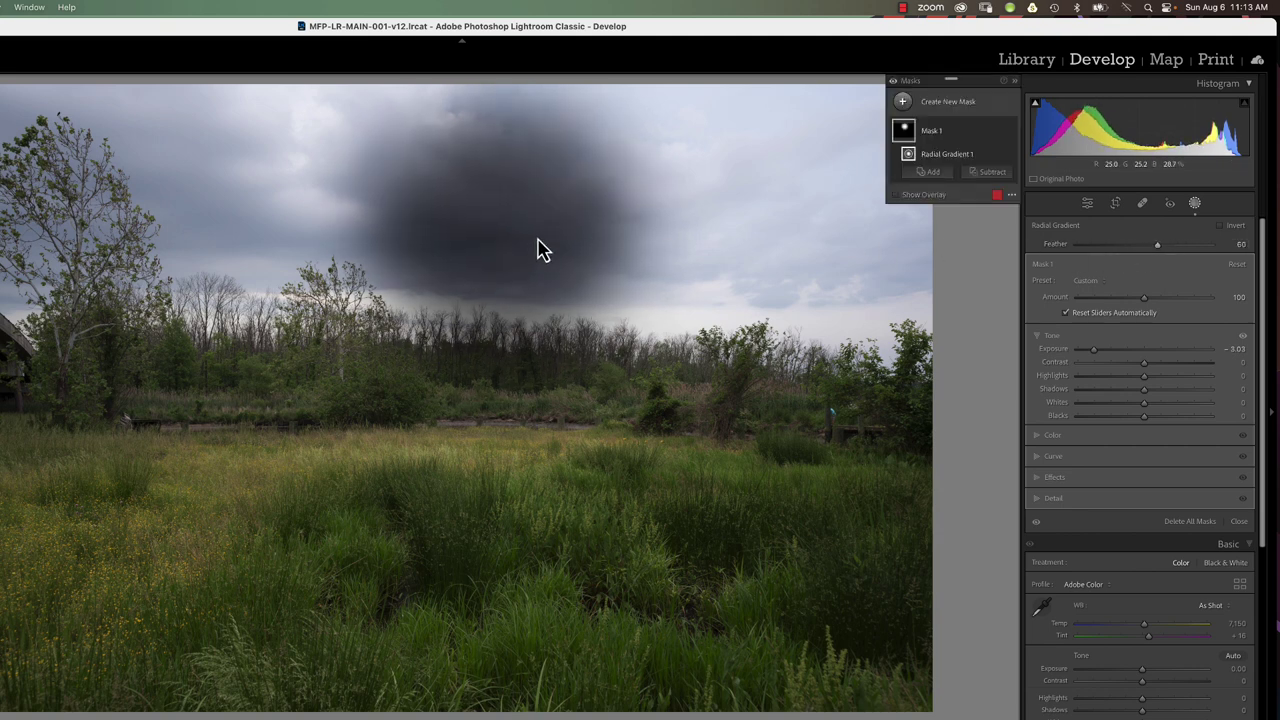
Move the radial gradient lower over the treeline and reshape it into a horizontal ellipse
mouse_move(549, 245)
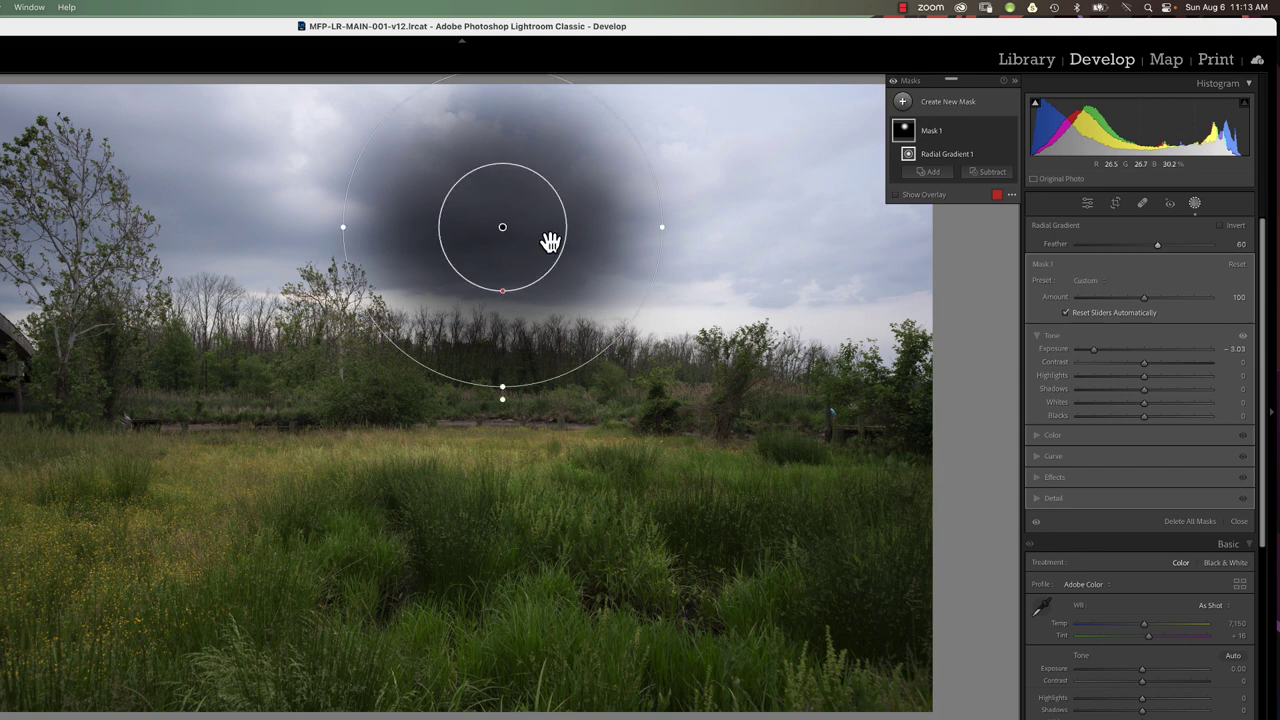
left_click_drag(508, 240, 535, 275)
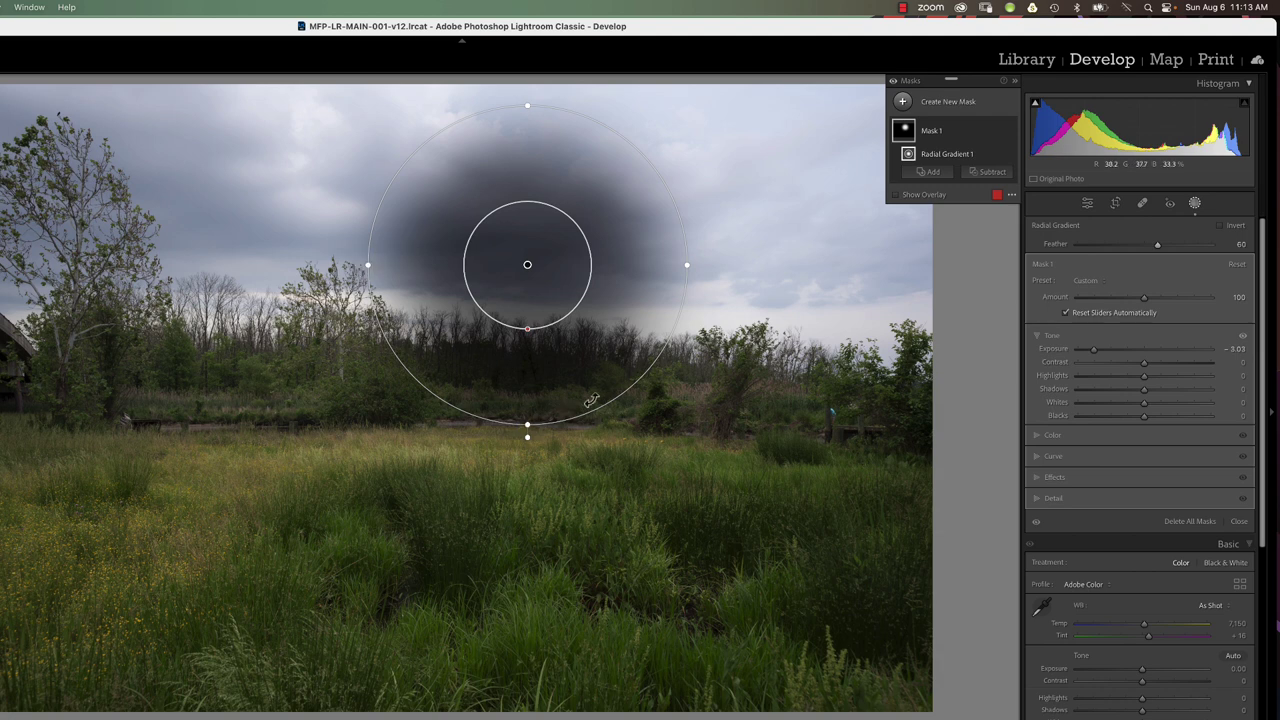
key("h")
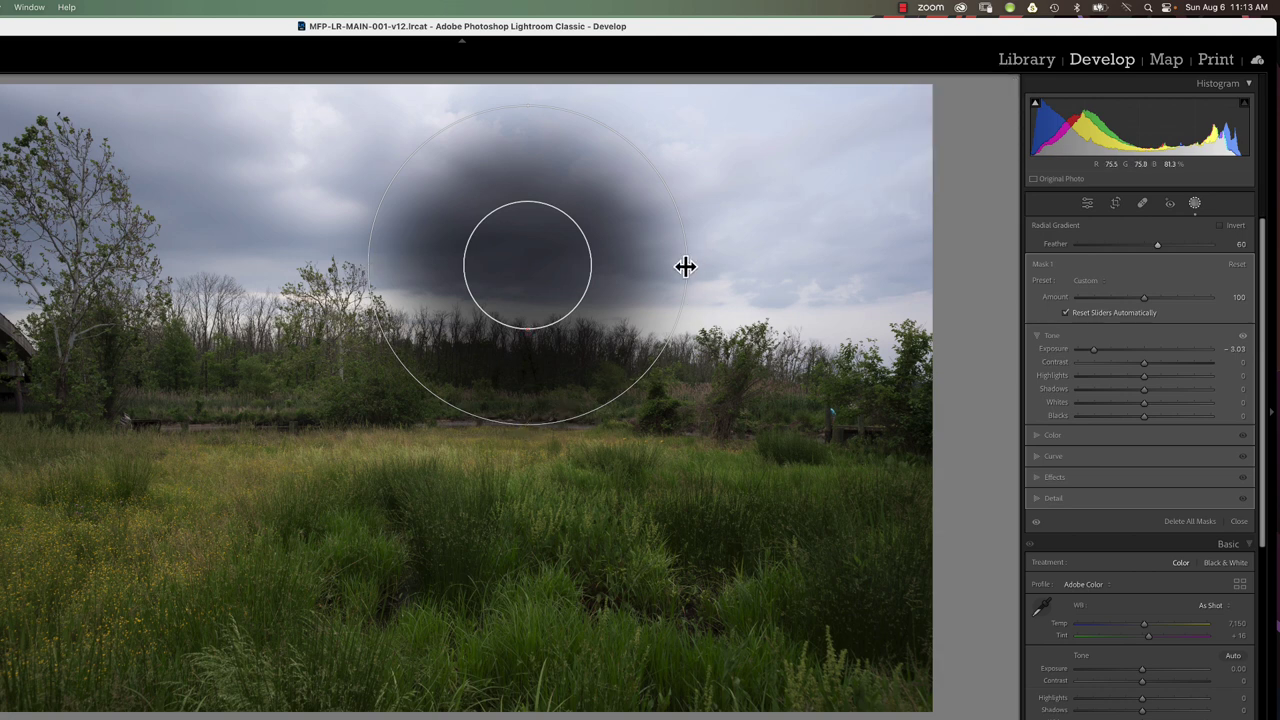
mouse_move(685, 266)
left_mouse_down()
mouse_move(821, 269)
mouse_move(689, 274)
left_mouse_up()
mouse_move(526, 431)
left_mouse_down()
mouse_move(526, 543)
mouse_move(526, 410)
left_mouse_up()
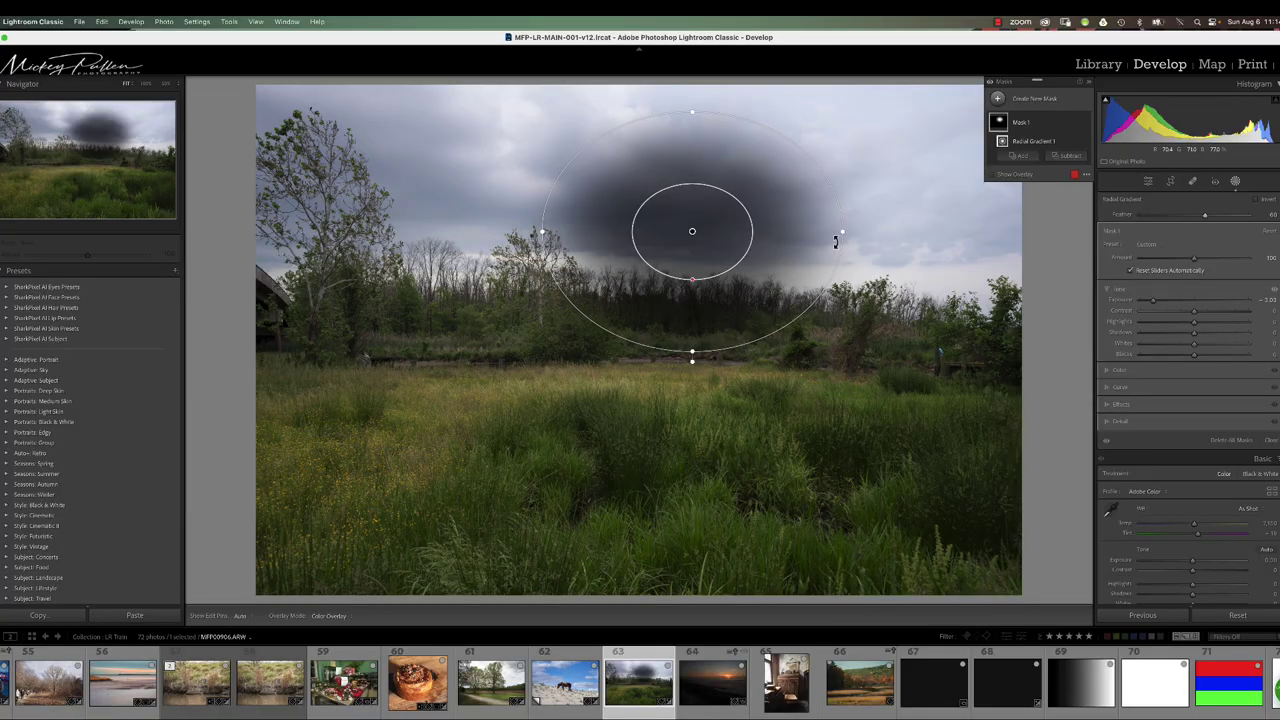
mouse_move(843, 233)
left_mouse_down()
mouse_move(934, 243)
mouse_move(783, 260)
mouse_move(954, 254)
mouse_move(827, 255)
mouse_move(846, 231)
mouse_move(920, 234)
mouse_move(851, 233)
left_mouse_up()
mouse_move(694, 131)
left_mouse_down()
mouse_move(694, 91)
mouse_move(696, 119)
left_mouse_up()
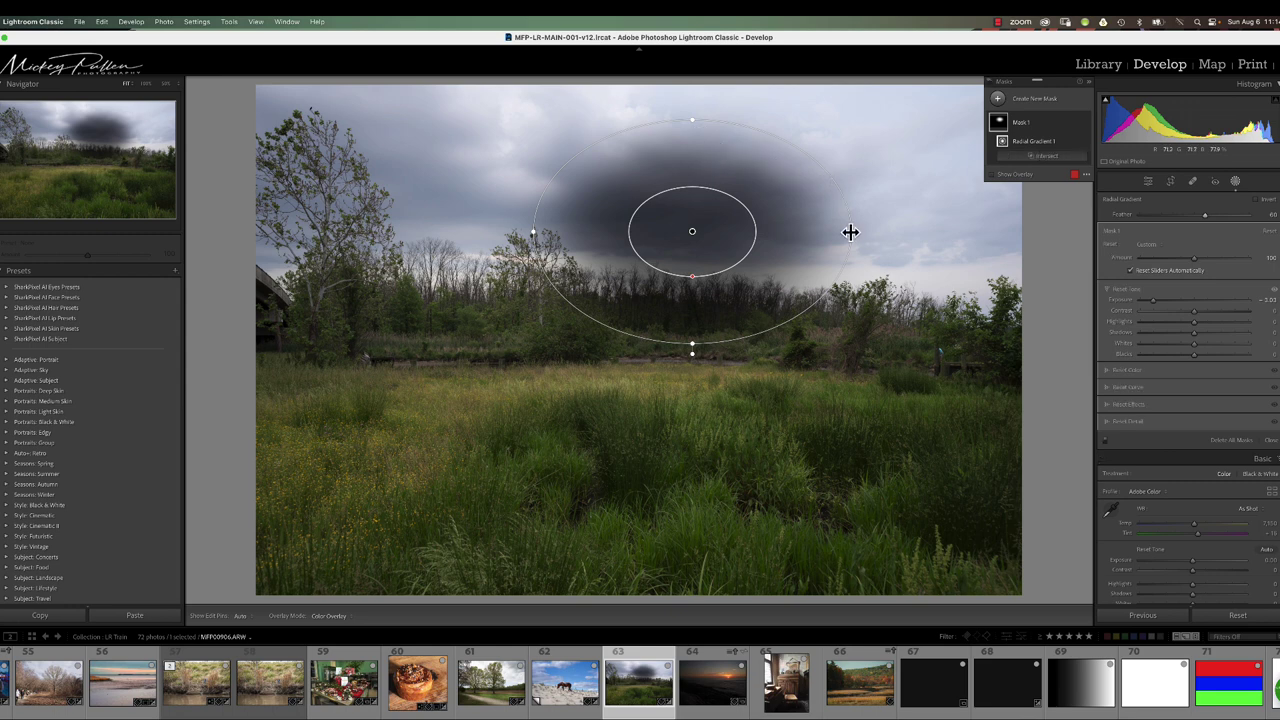
Widen the radial ellipse on each side separately and flatten its height
mouse_move(851, 231)
left_mouse_down()
mouse_move(1020, 251)
mouse_move(866, 237)
mouse_move(875, 232)
left_mouse_up()
mouse_move(535, 232)
left_mouse_down()
mouse_move(331, 226)
mouse_move(518, 240)
left_mouse_up()
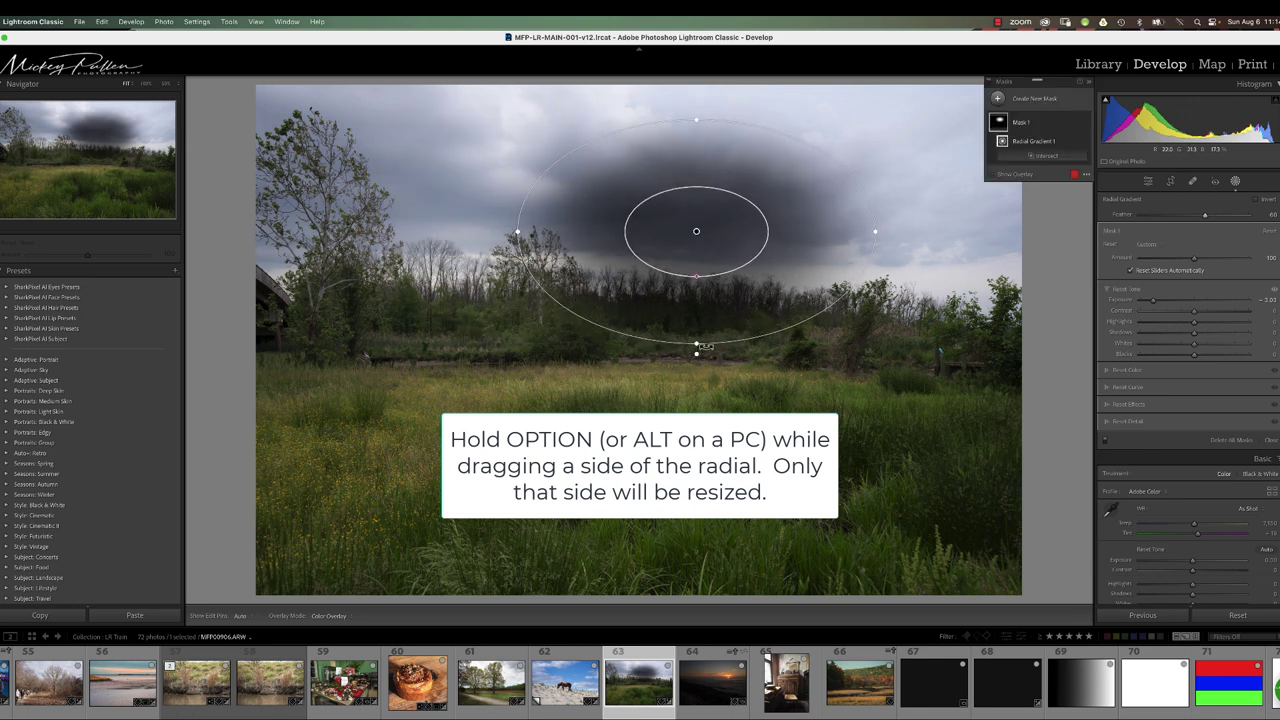
mouse_move(694, 344)
left_mouse_down()
mouse_move(697, 440)
mouse_move(700, 300)
mouse_move(697, 321)
left_mouse_up()
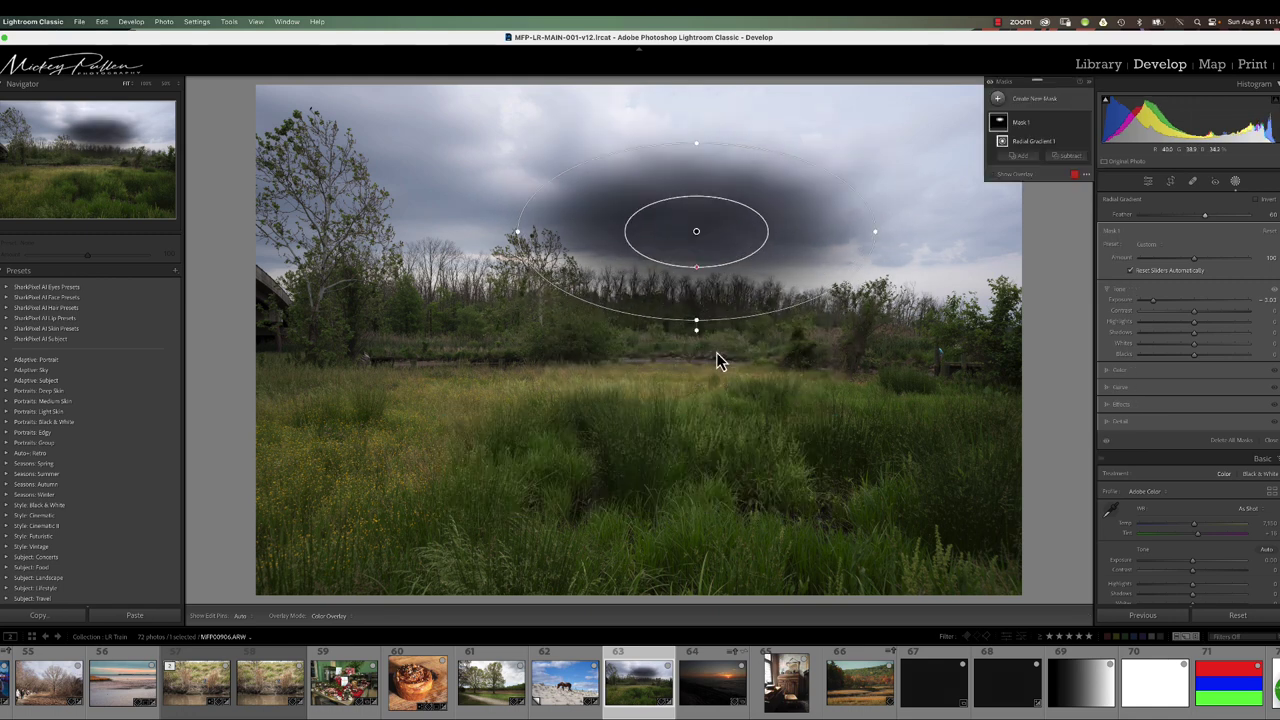
Rotate the radial ellipse slightly and move it down so its center sits just above the treeline
mouse_move(695, 329)
left_mouse_down()
mouse_move(733, 298)
mouse_move(655, 291)
mouse_move(722, 296)
mouse_move(688, 304)
mouse_move(703, 317)
left_mouse_up()
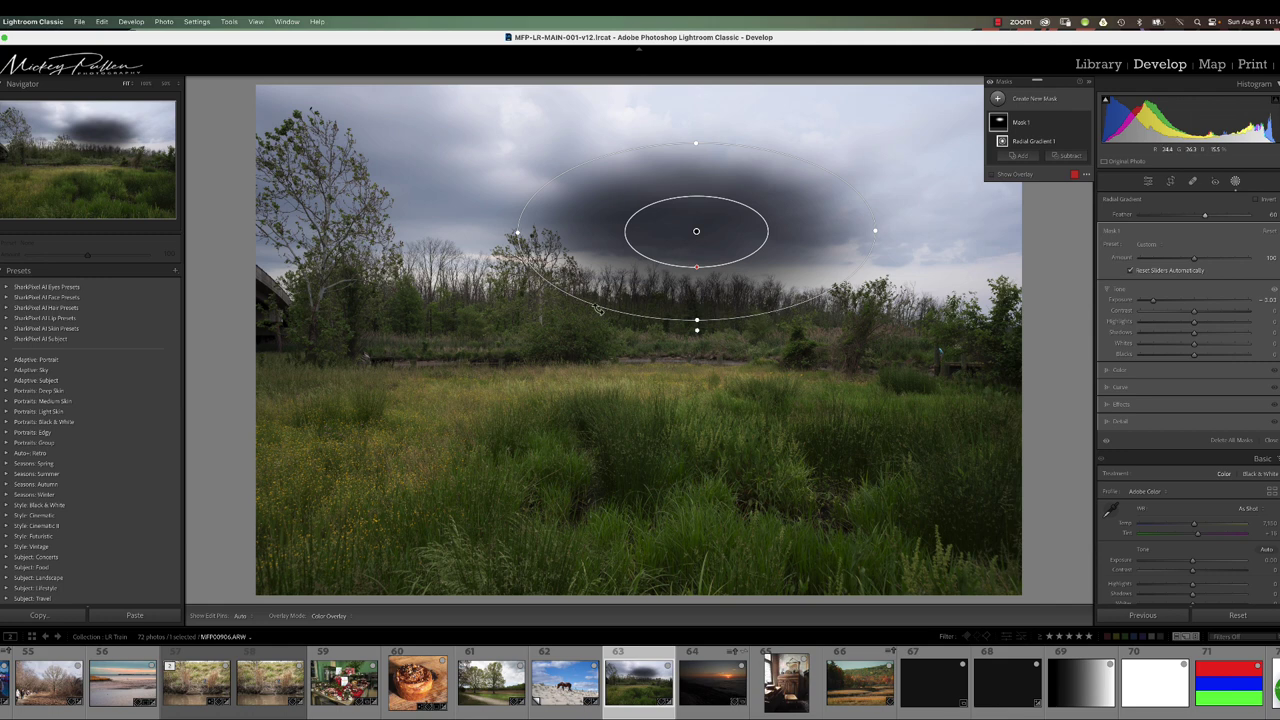
left_click_drag(535, 185, 588, 198)
left_click_drag(700, 240, 691, 269)
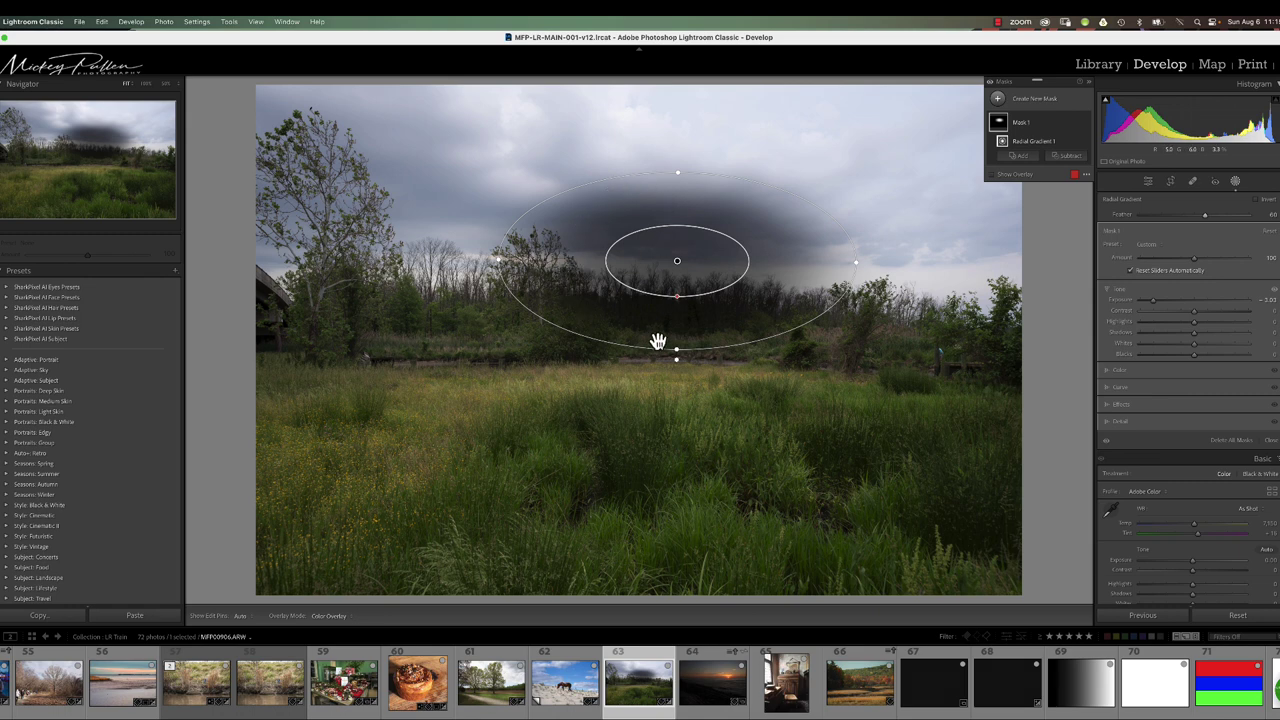
Hide the mask's pins and outlines, and set its exposure to about -1.3 and feather to about 85
key("h")
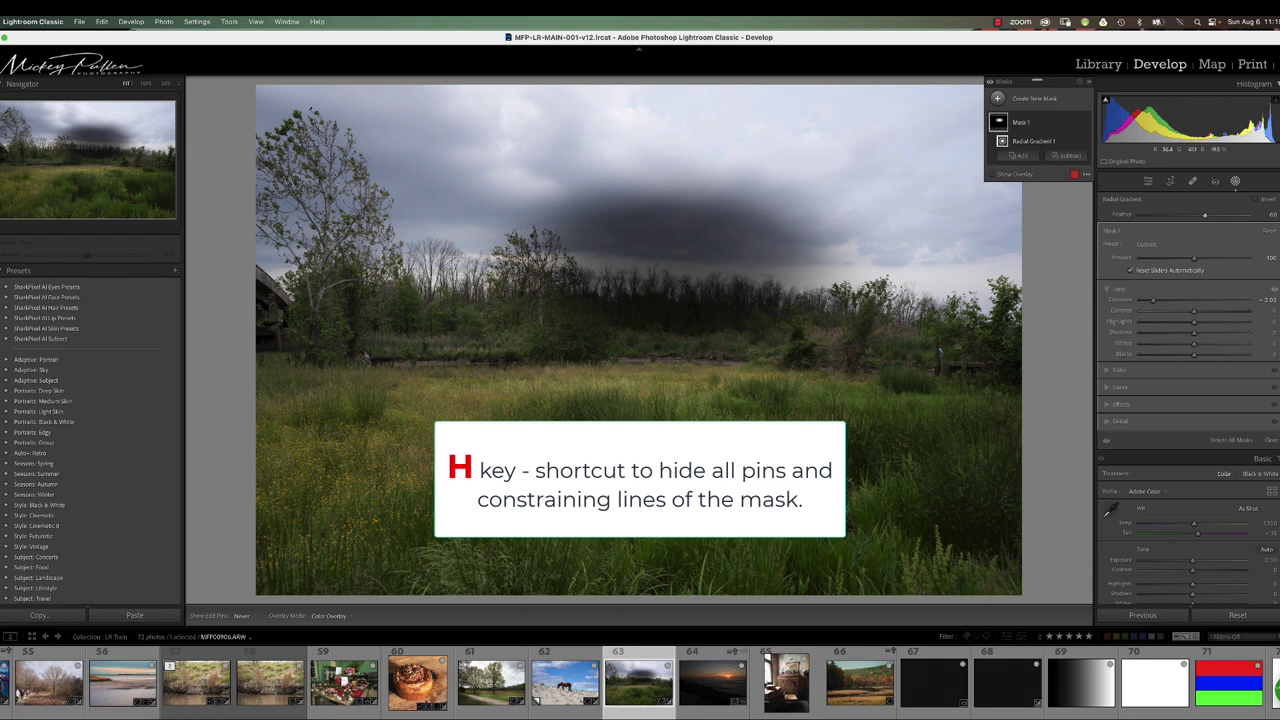
mouse_move(1190, 262)
left_mouse_down()
mouse_move(1229, 264)
mouse_move(1171, 271)
mouse_move(1197, 278)
mouse_move(1170, 301)
mouse_move(1193, 302)
mouse_move(1157, 303)
mouse_move(1184, 305)
mouse_move(1172, 305)
mouse_move(1190, 264)
mouse_move(1180, 268)
mouse_move(1199, 272)
left_mouse_up()
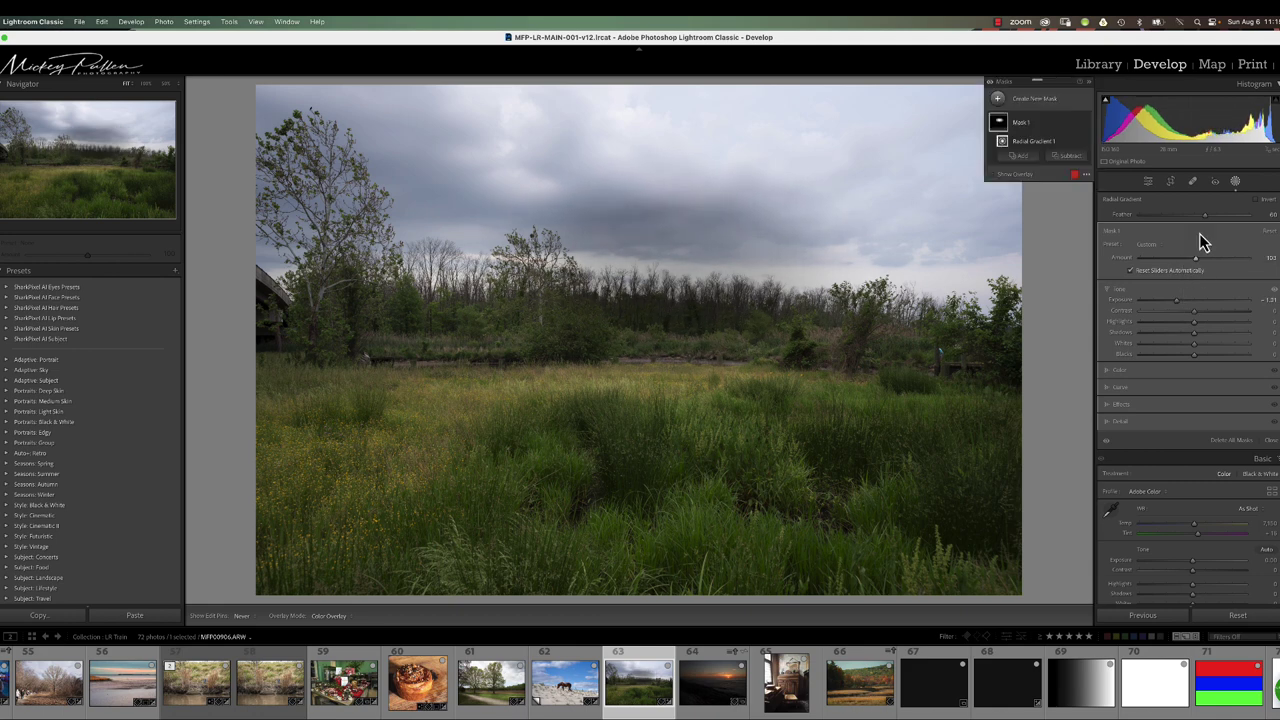
left_click_drag(1205, 216, 1228, 252)
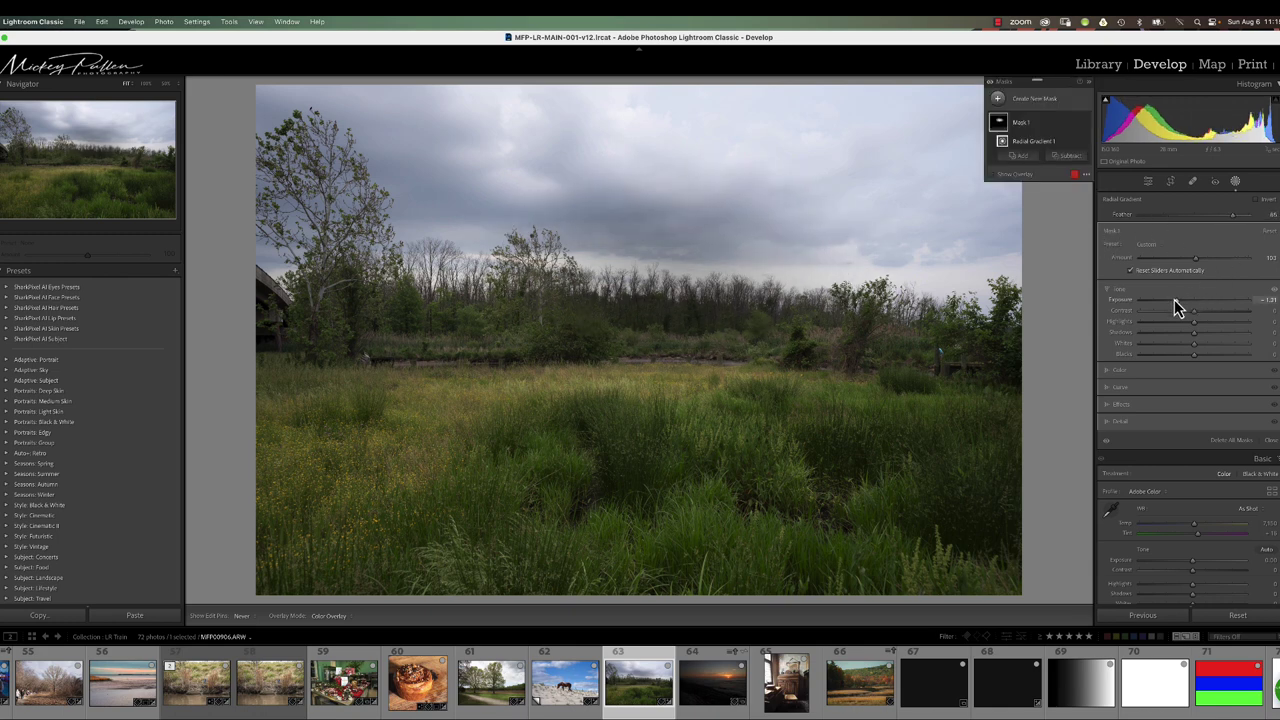
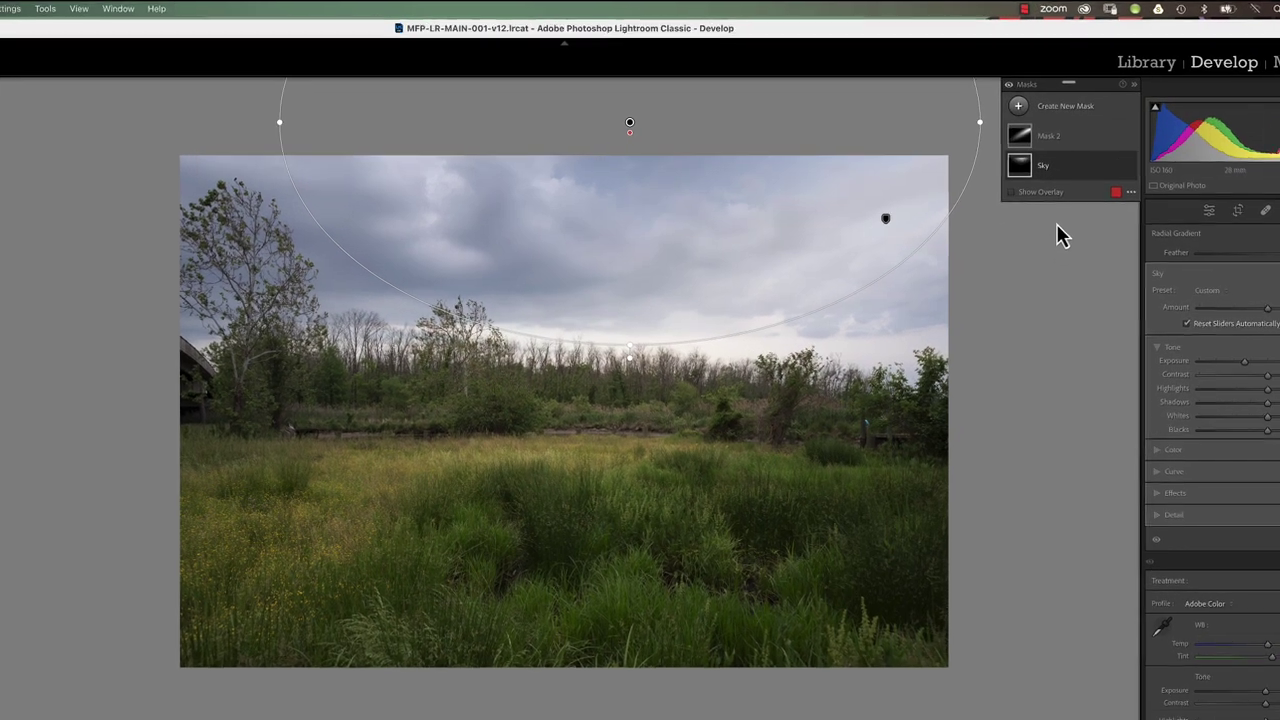
Toggle all masks off and on to compare the photo before and after the adjustments
left_click(1011, 86)
left_click(1011, 86)
left_click(1011, 86)
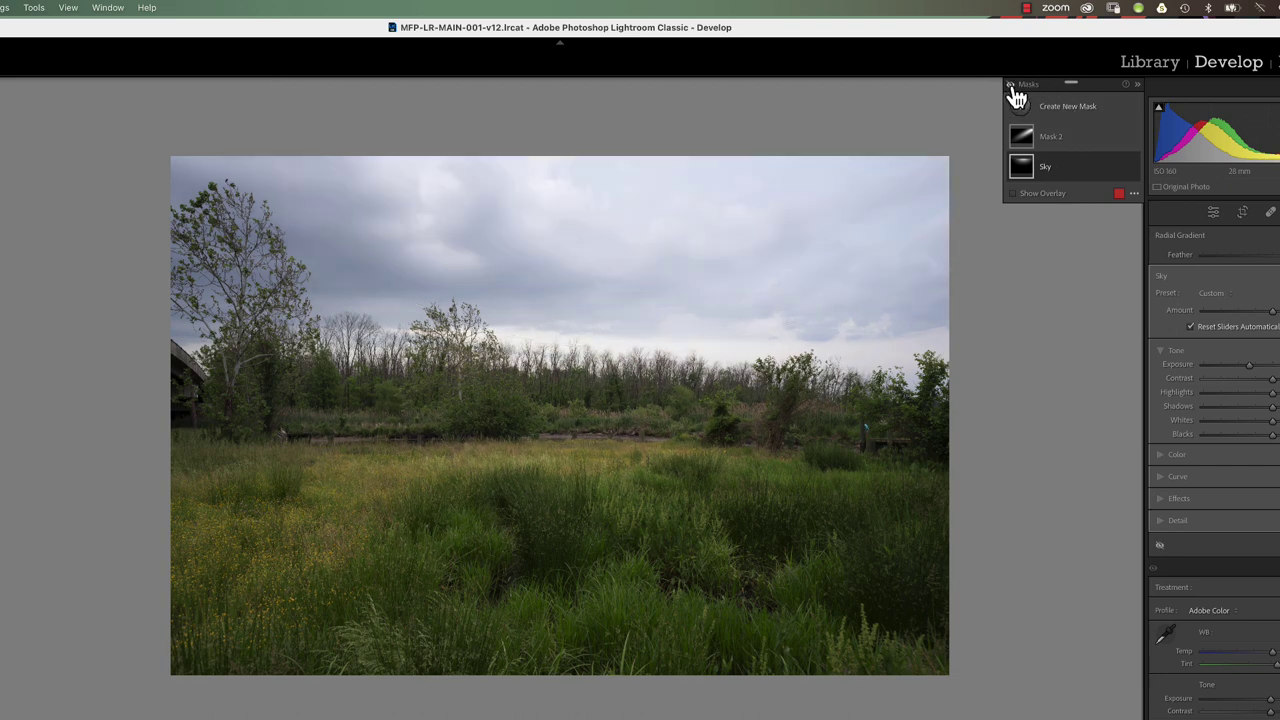
left_click(1011, 86)
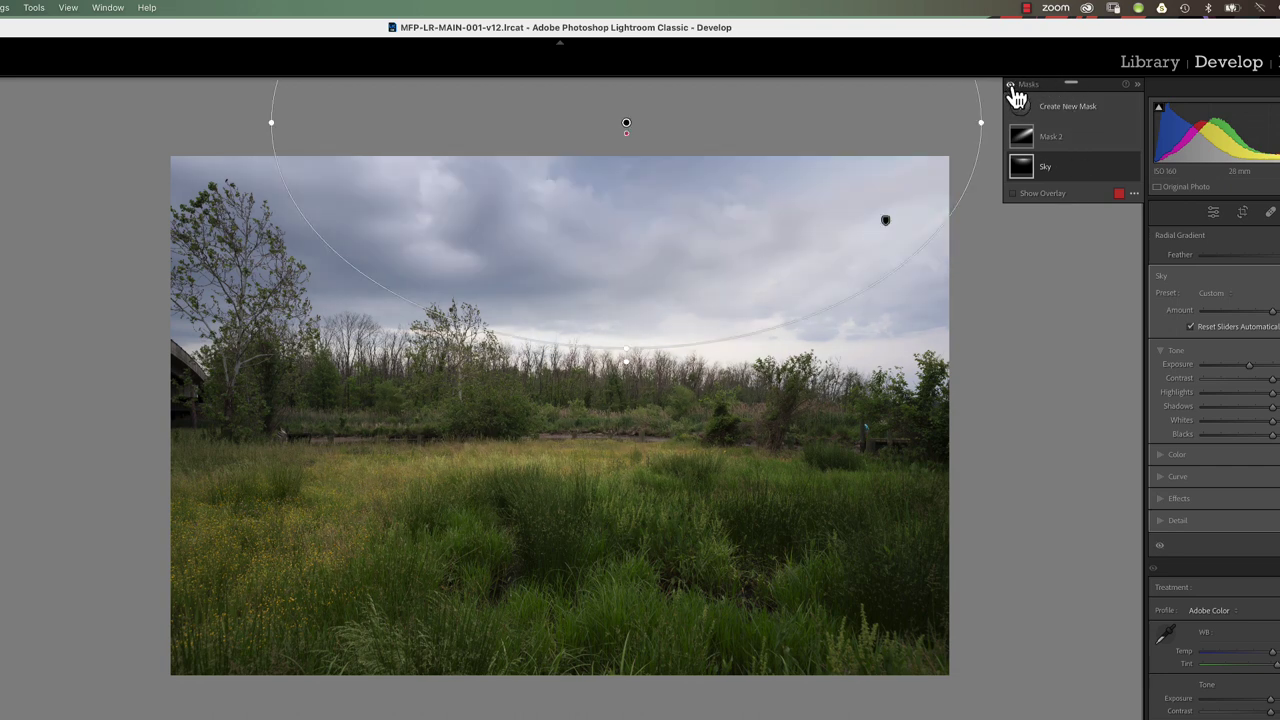
left_click(1011, 86)
left_click(1011, 86)
View the mask types available for a new mask without adding one, and expand the Sky mask's components
left_click(1021, 107)
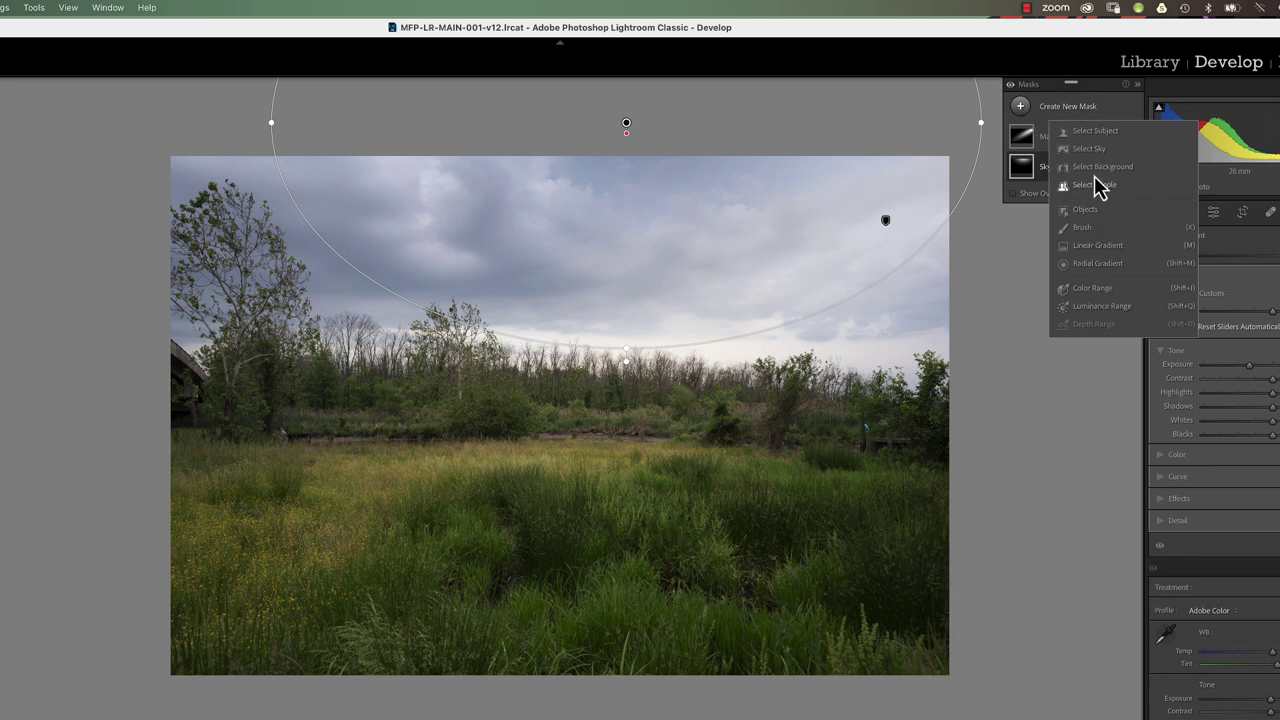
left_click(1021, 107)
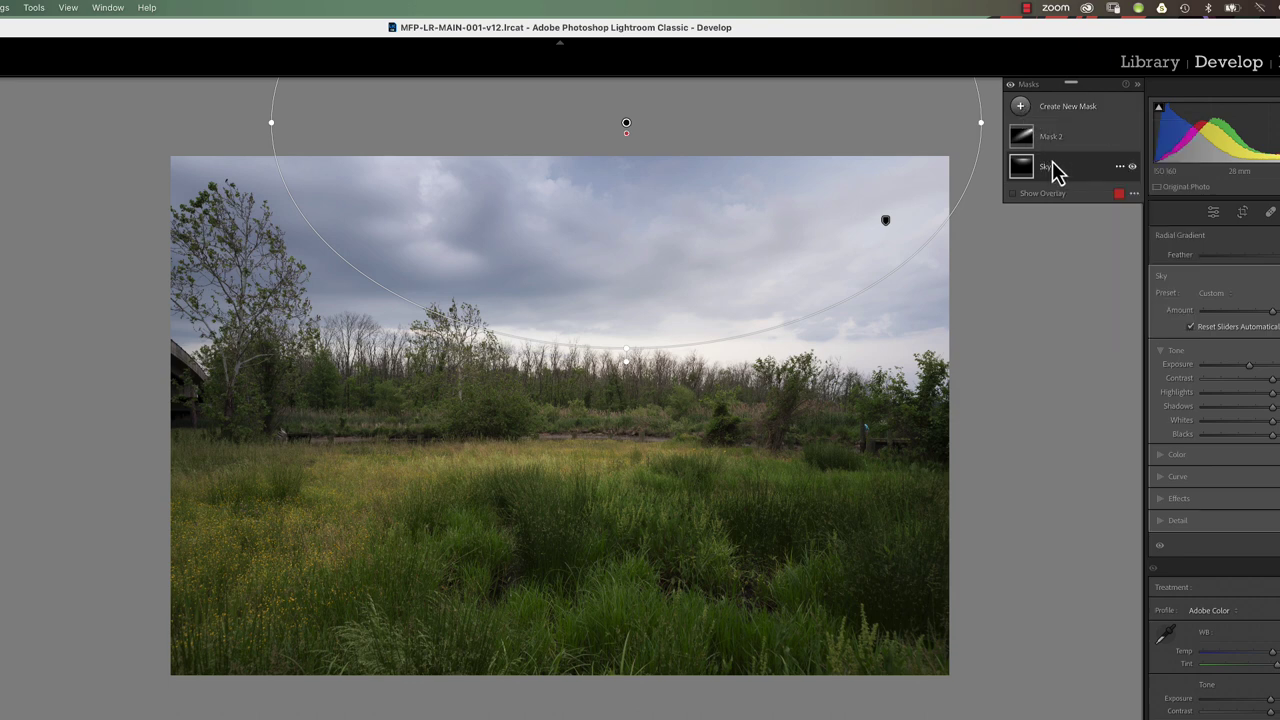
left_click(1047, 172)
mouse_move(1045, 182)
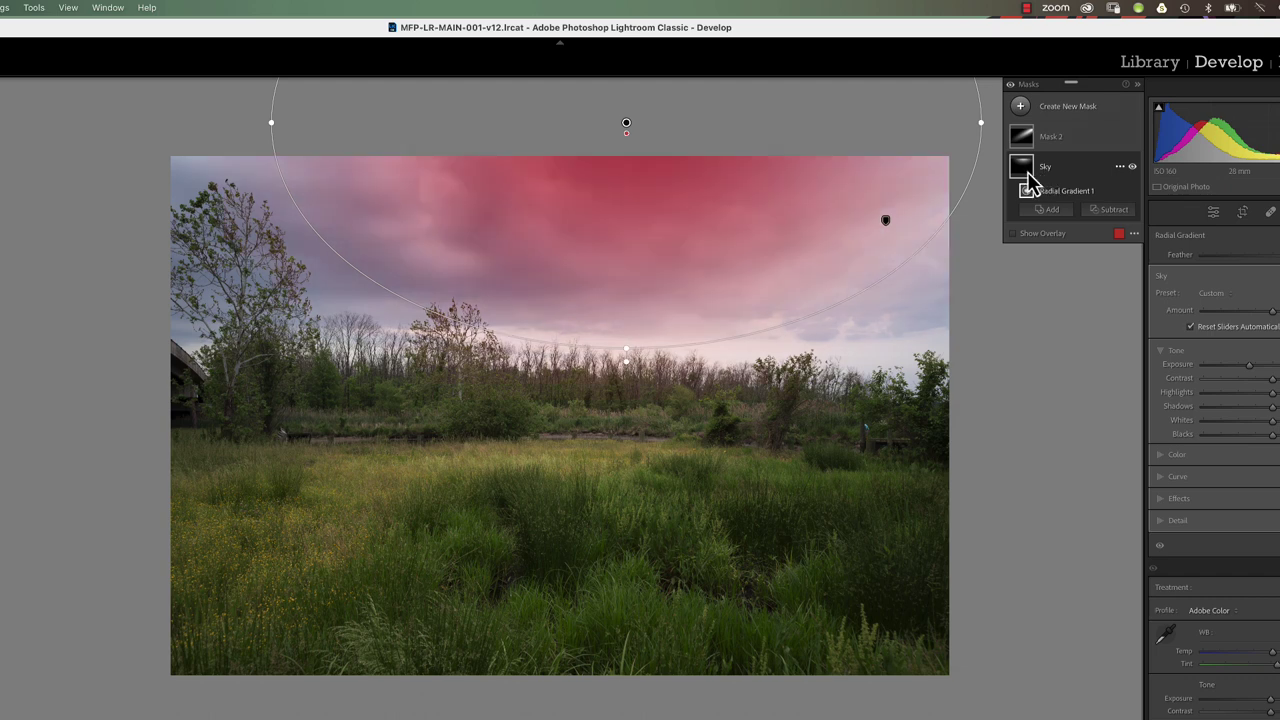
Rename the Sky mask as Sky1
left_click(1120, 167)
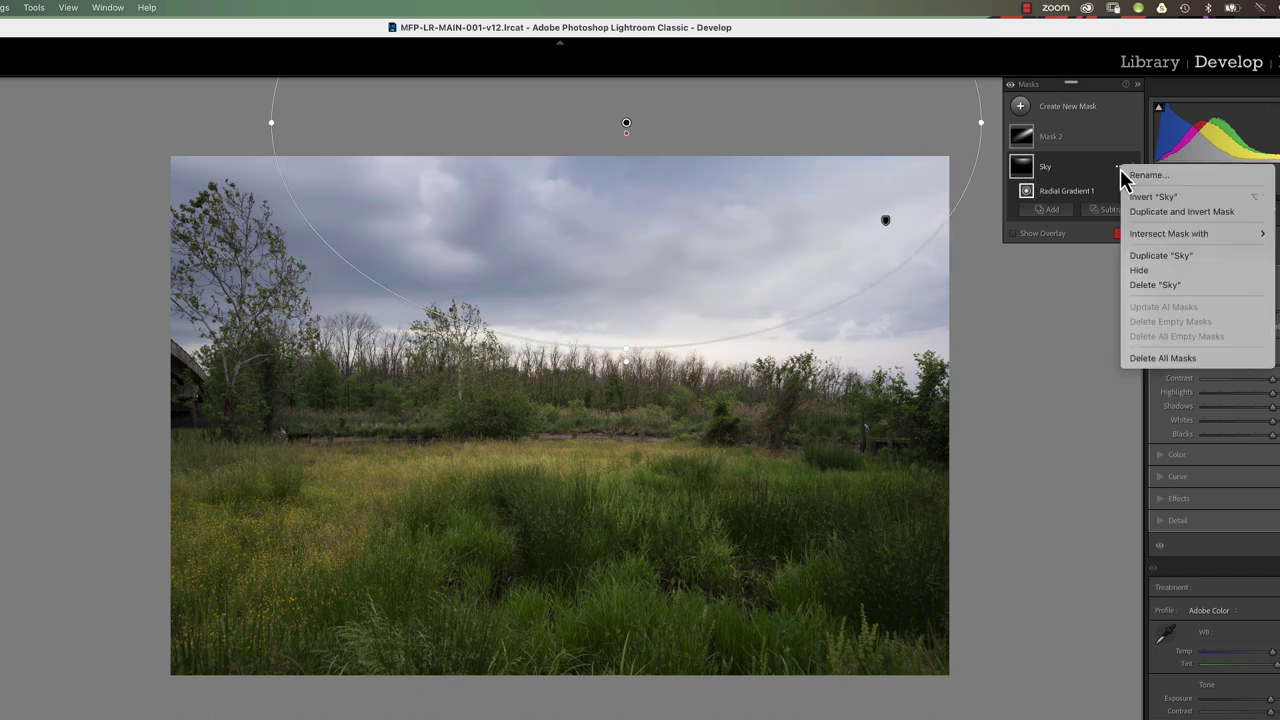
left_click(1140, 175)
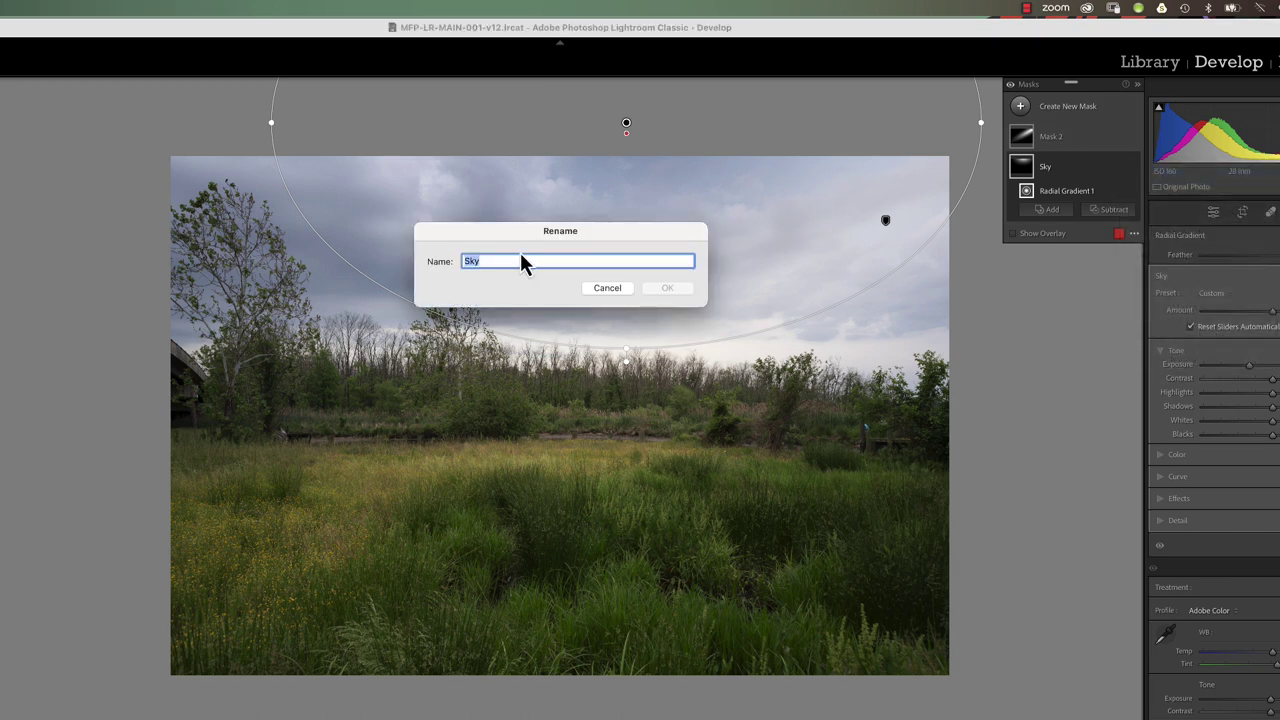
type("Sky1")
left_click(677, 291)
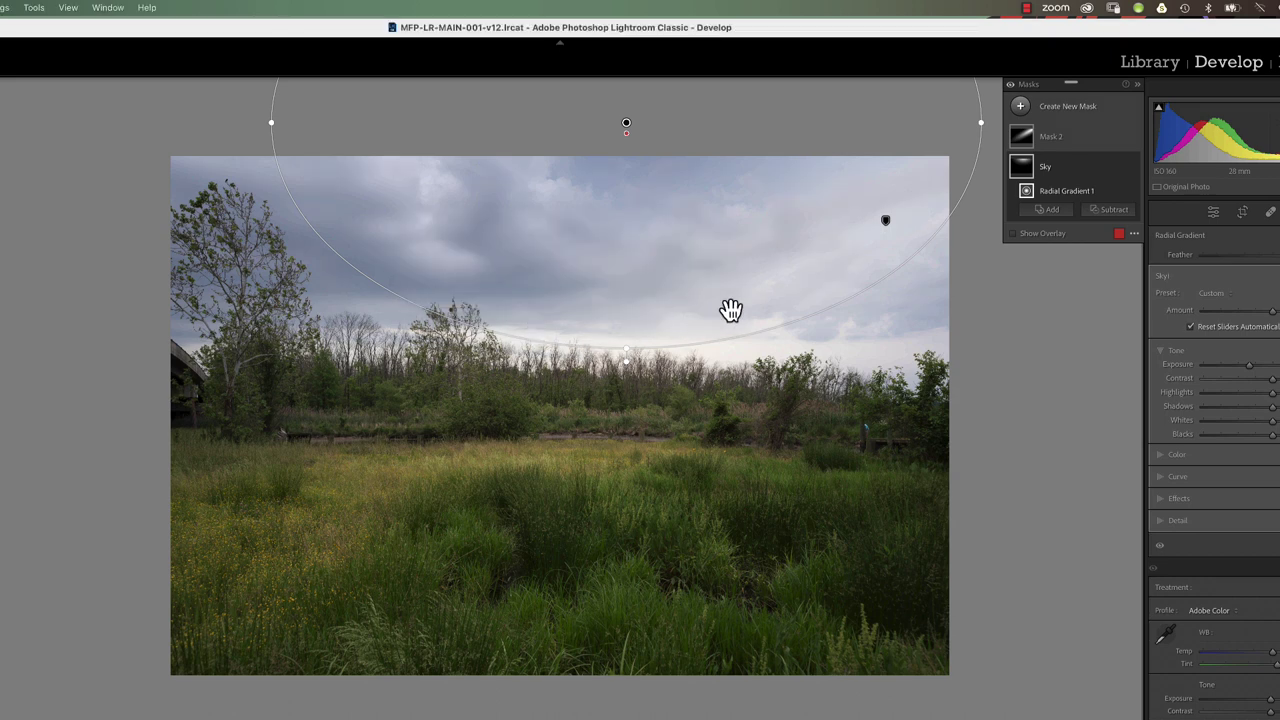
double_click(1047, 167)
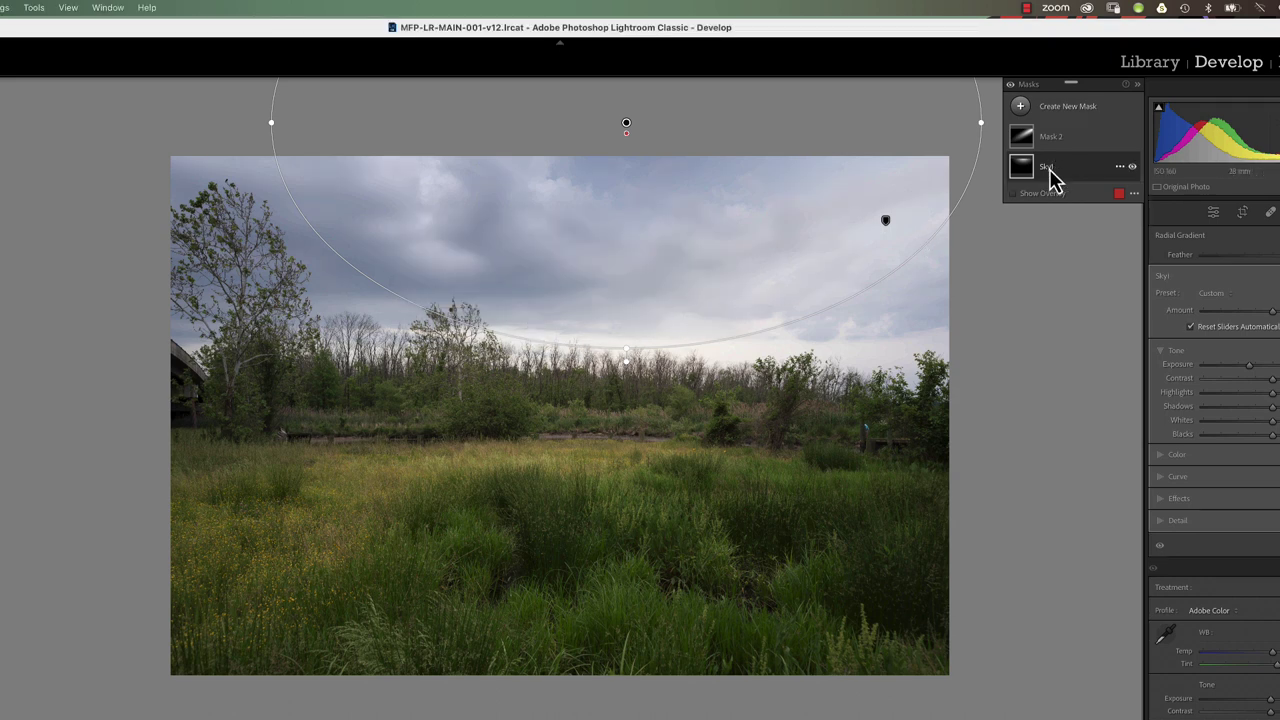
left_click(523, 257)
left_click(631, 291)
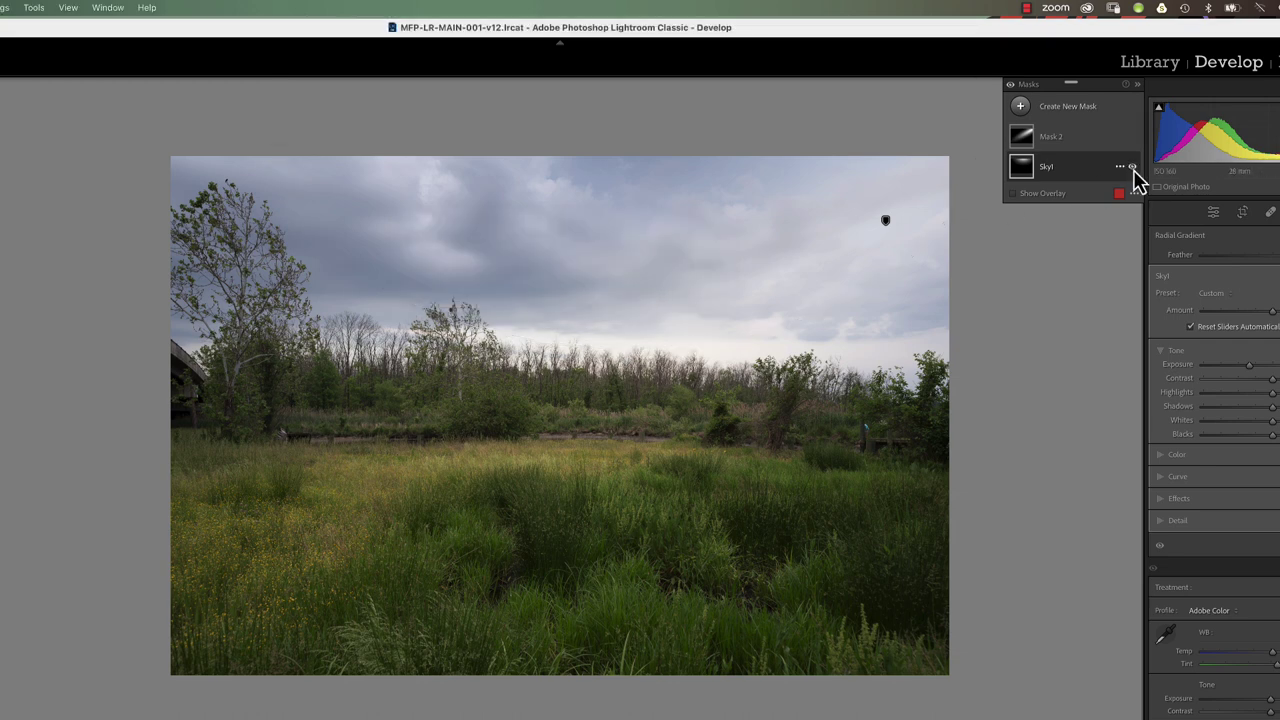
Invert the Sky1 mask to preview the darkening outside the ellipse, and restore its original direction
left_click(1120, 167)
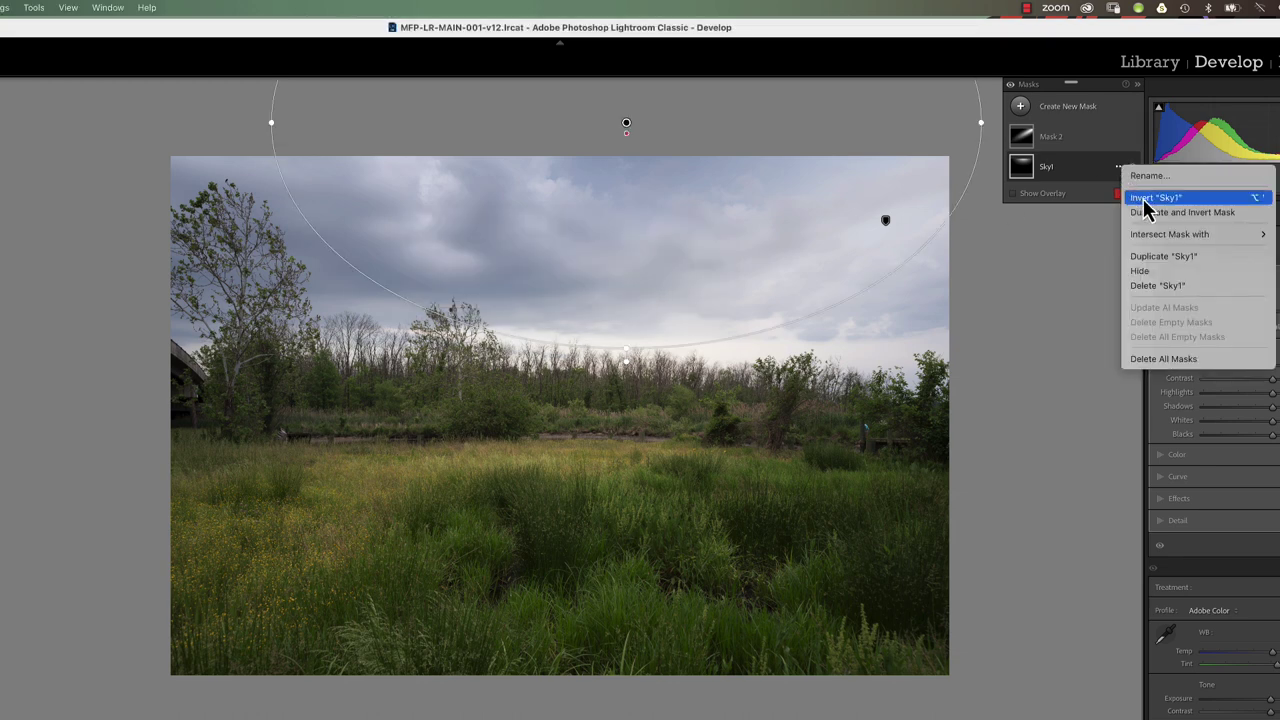
left_click(1147, 198)
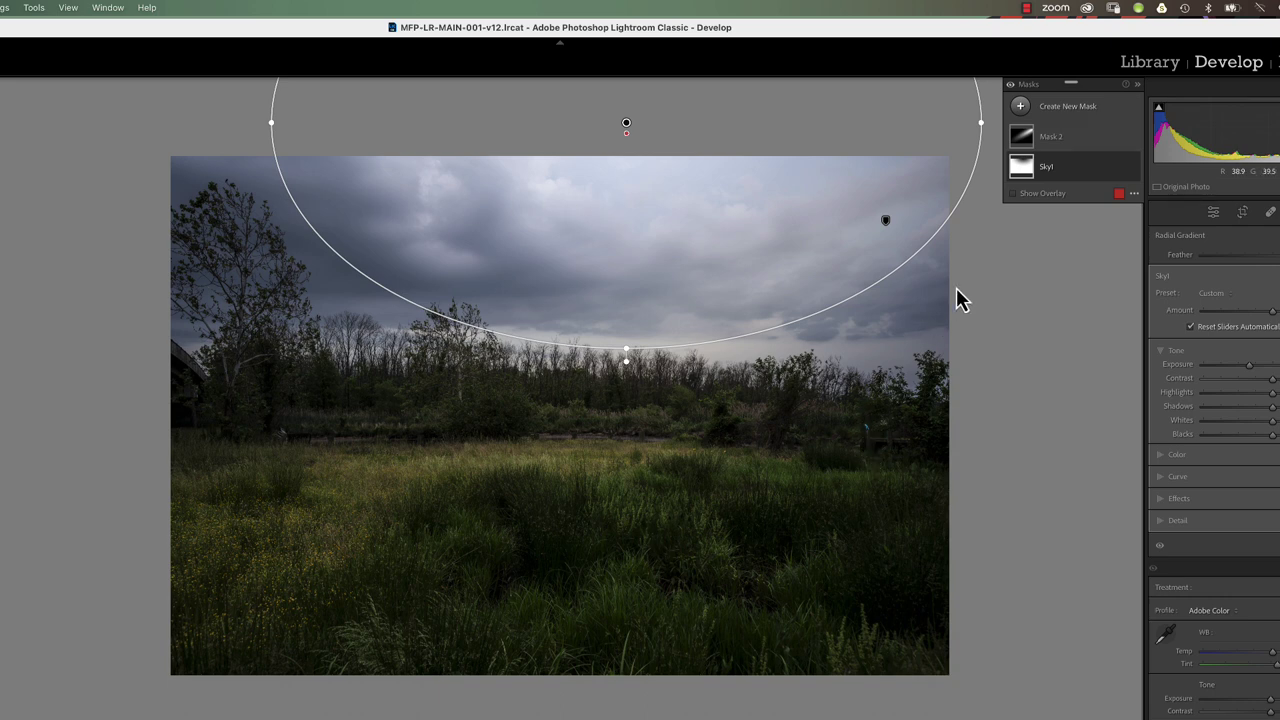
left_click(1118, 167)
left_click(1131, 199)
Try an inverted duplicate of the Sky1 mask with slightly lowered exposure, and delete that duplicate
left_click(1118, 167)
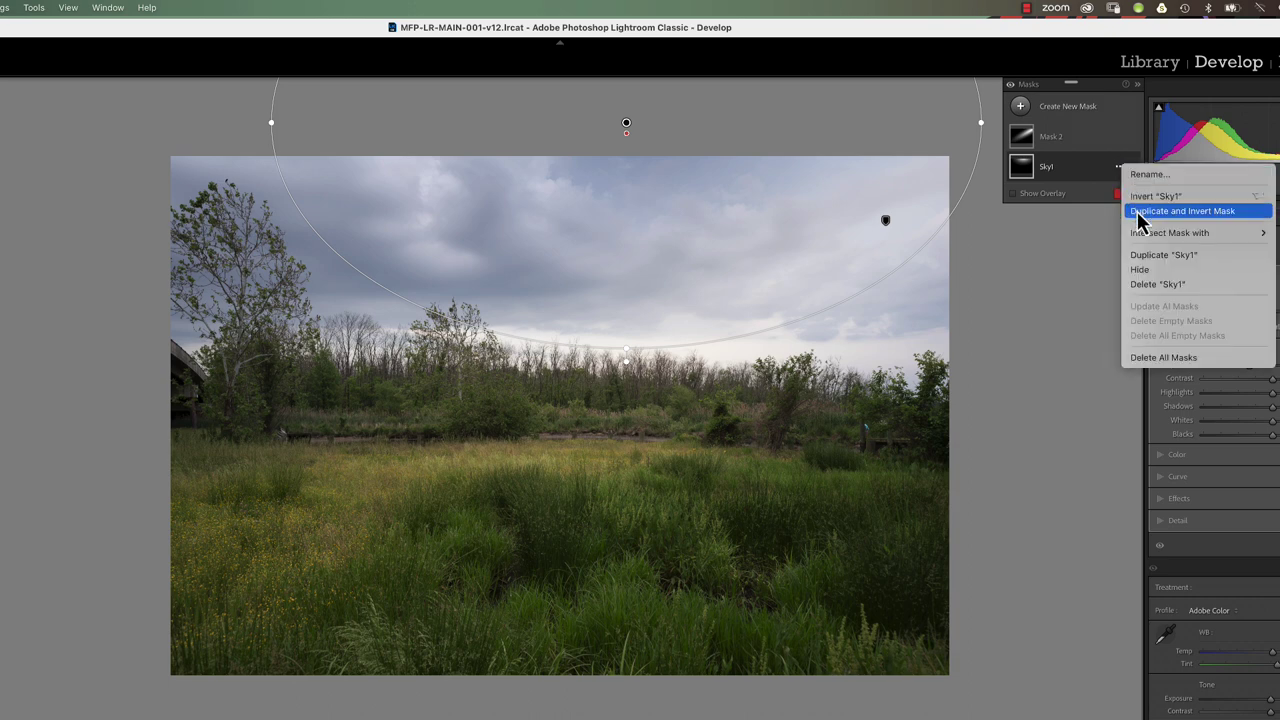
left_click(1141, 214)
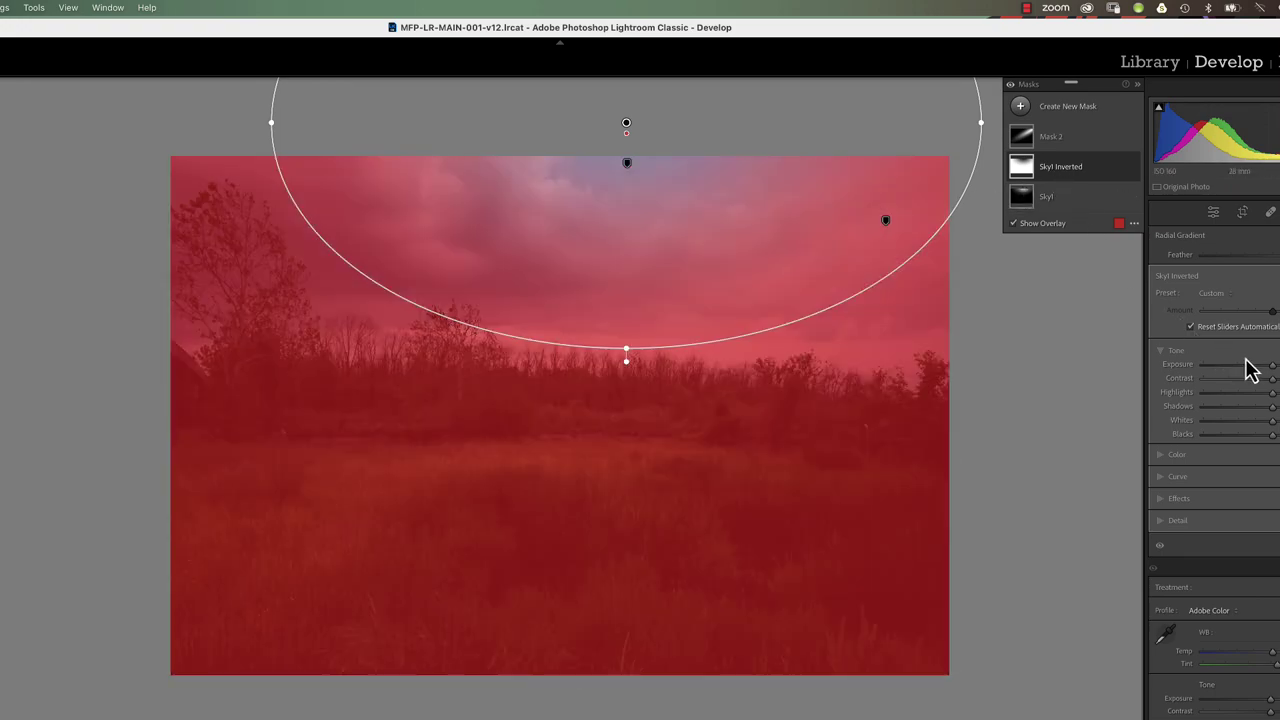
mouse_move(1273, 366)
left_mouse_down()
mouse_move(1260, 380)
mouse_move(1269, 368)
left_mouse_up()
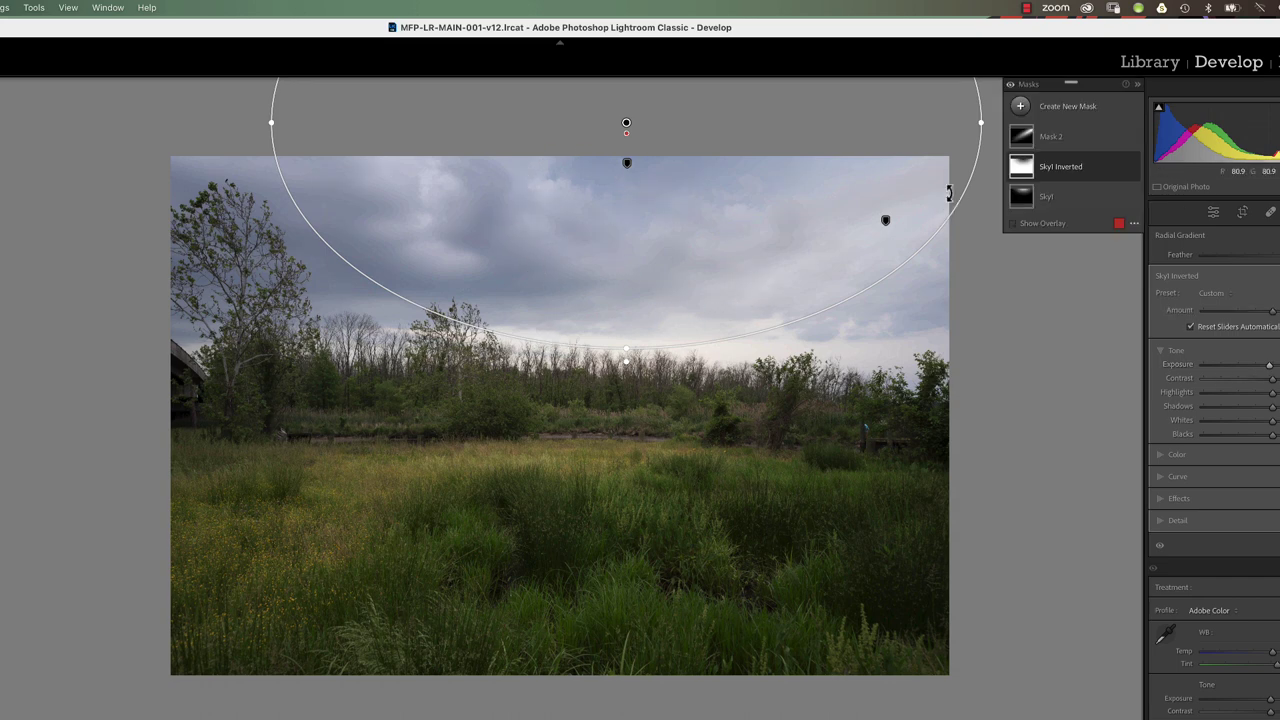
right_click(1118, 176)
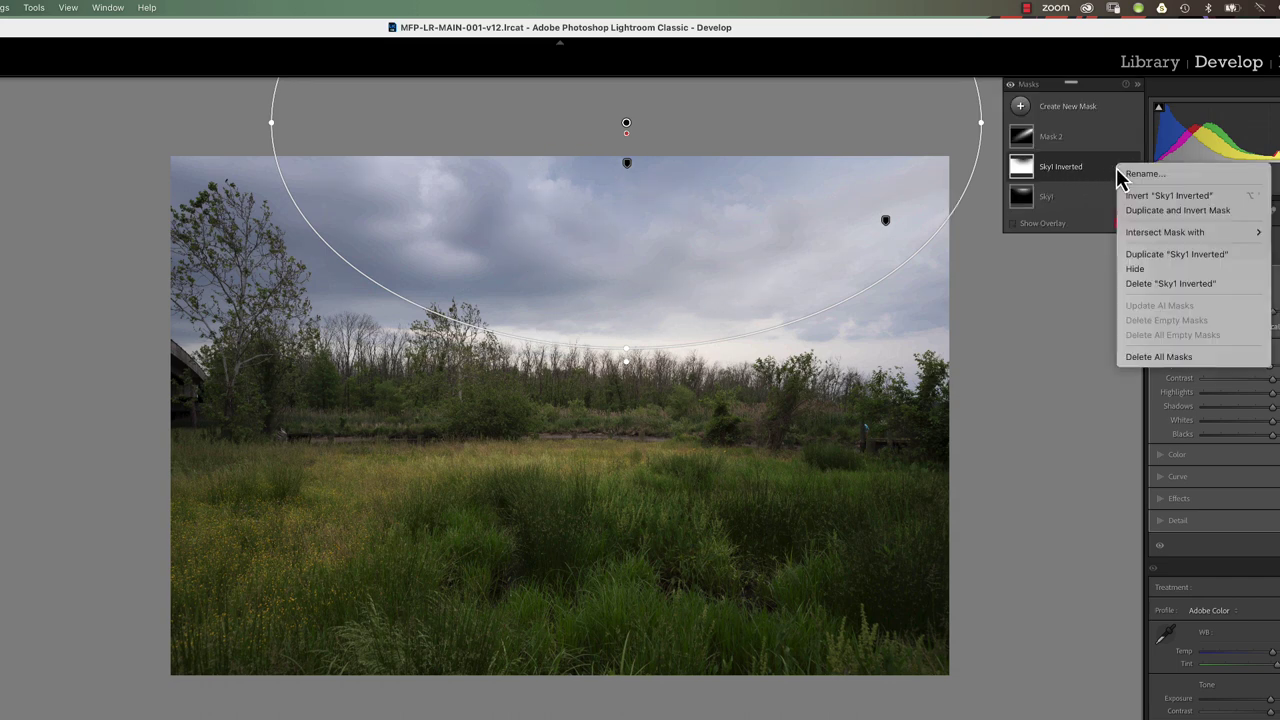
left_click(1125, 284)
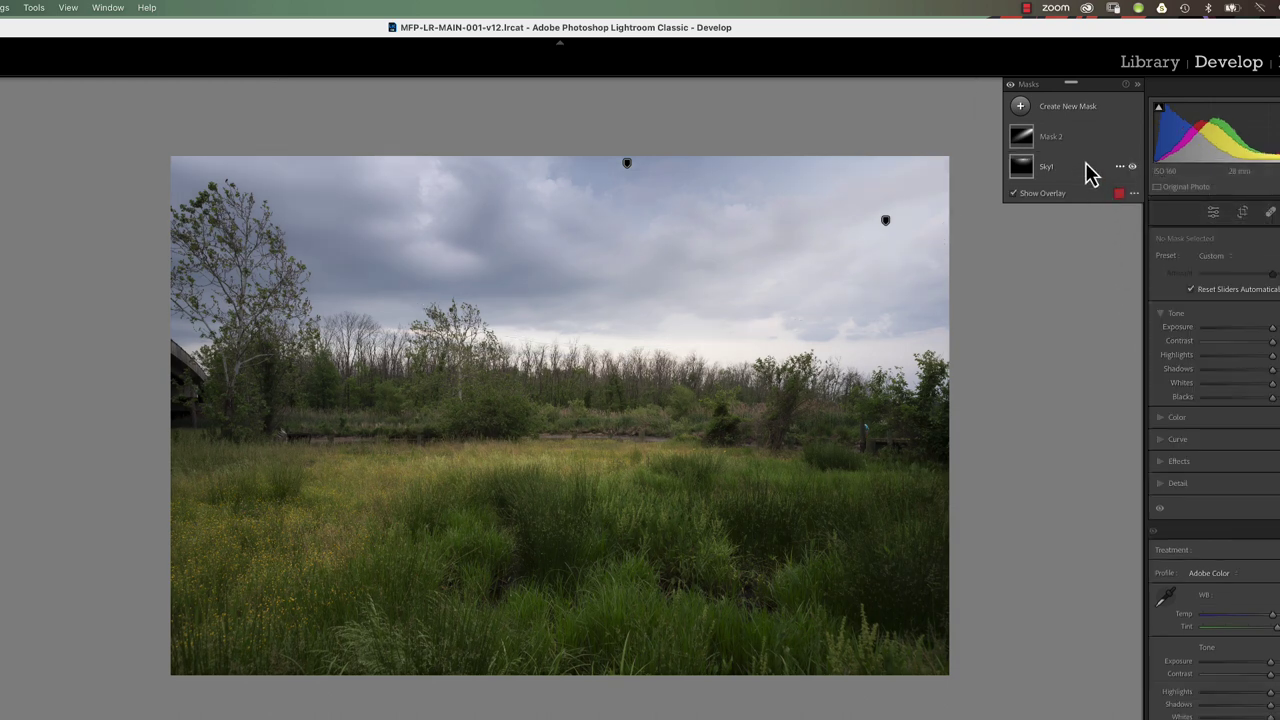
Toggle the Sky1 mask off and on to compare the sky with and without it, and select that mask
left_click(1120, 167)
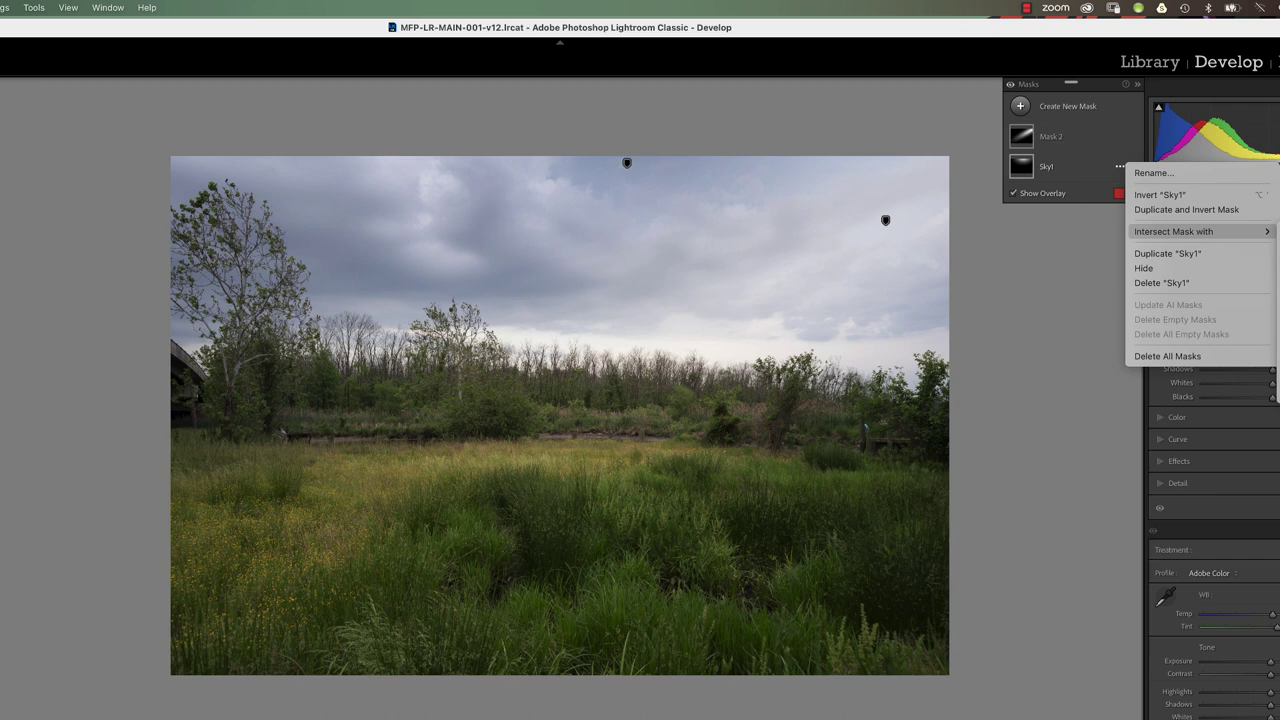
left_click(1146, 269)
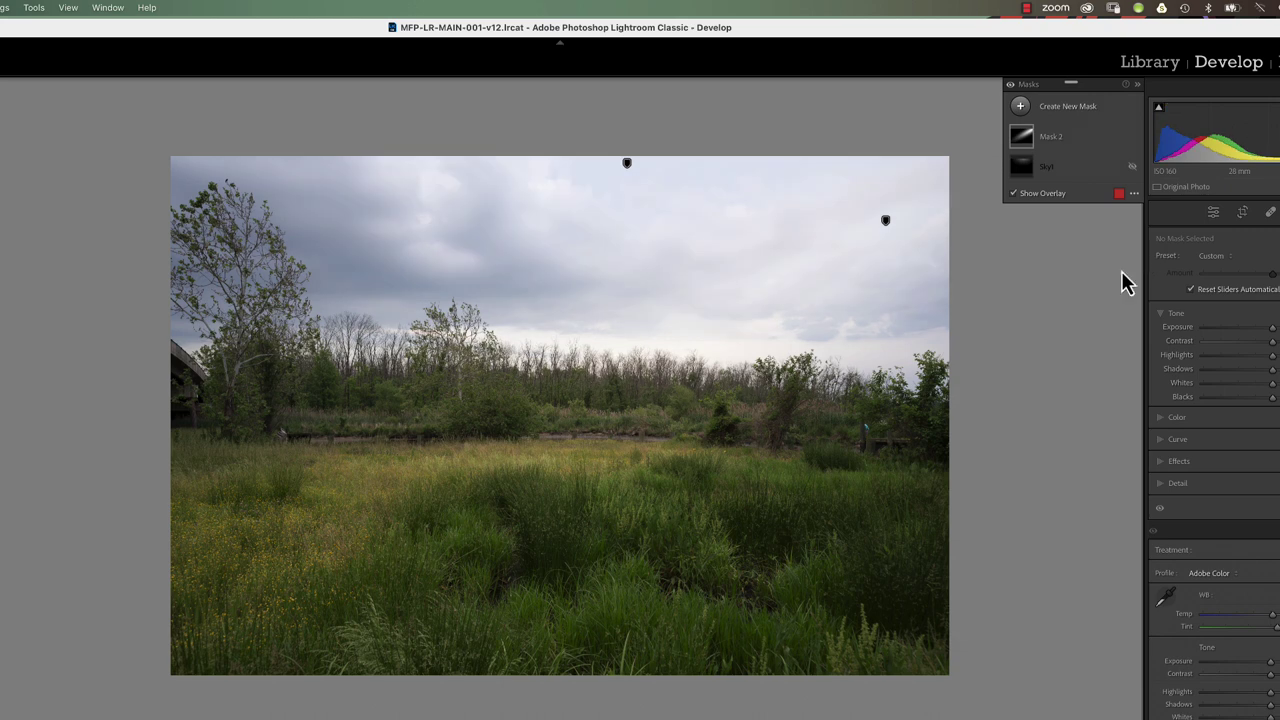
left_click(1133, 167)
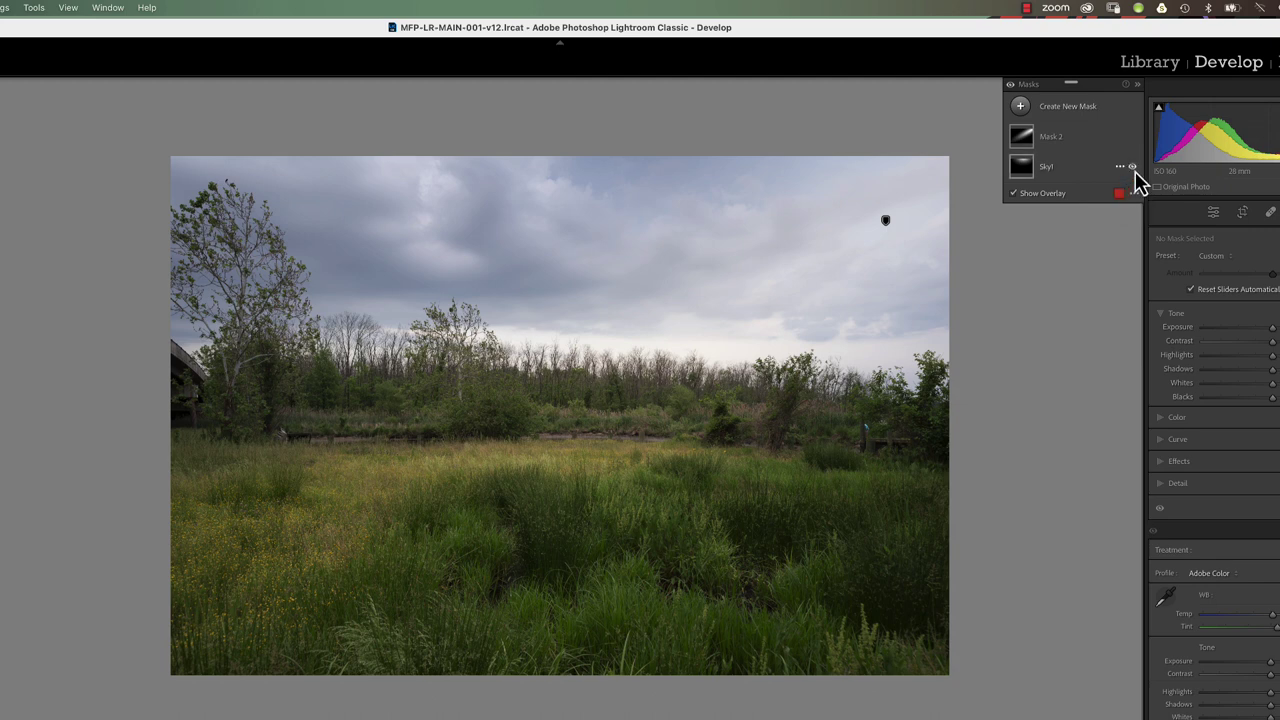
left_click(1134, 170)
left_click(1130, 172)
left_click(1119, 167)
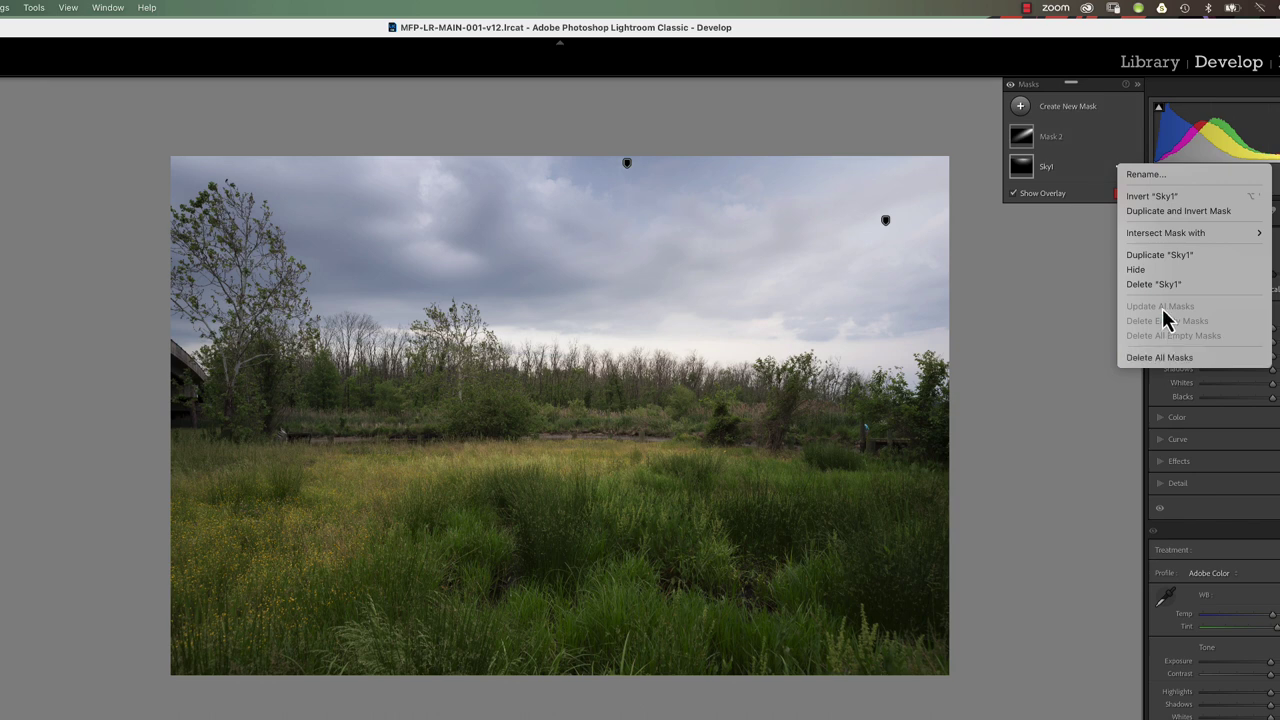
left_click(1089, 190)
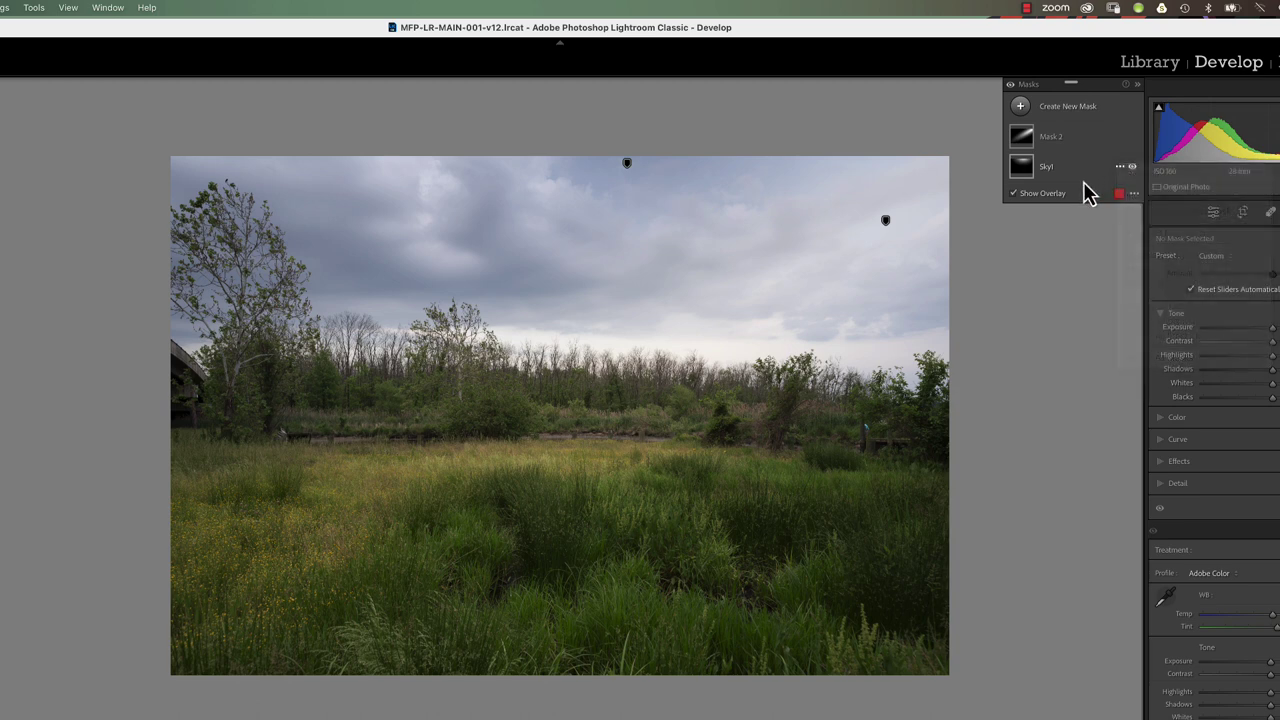
left_click(1132, 167)
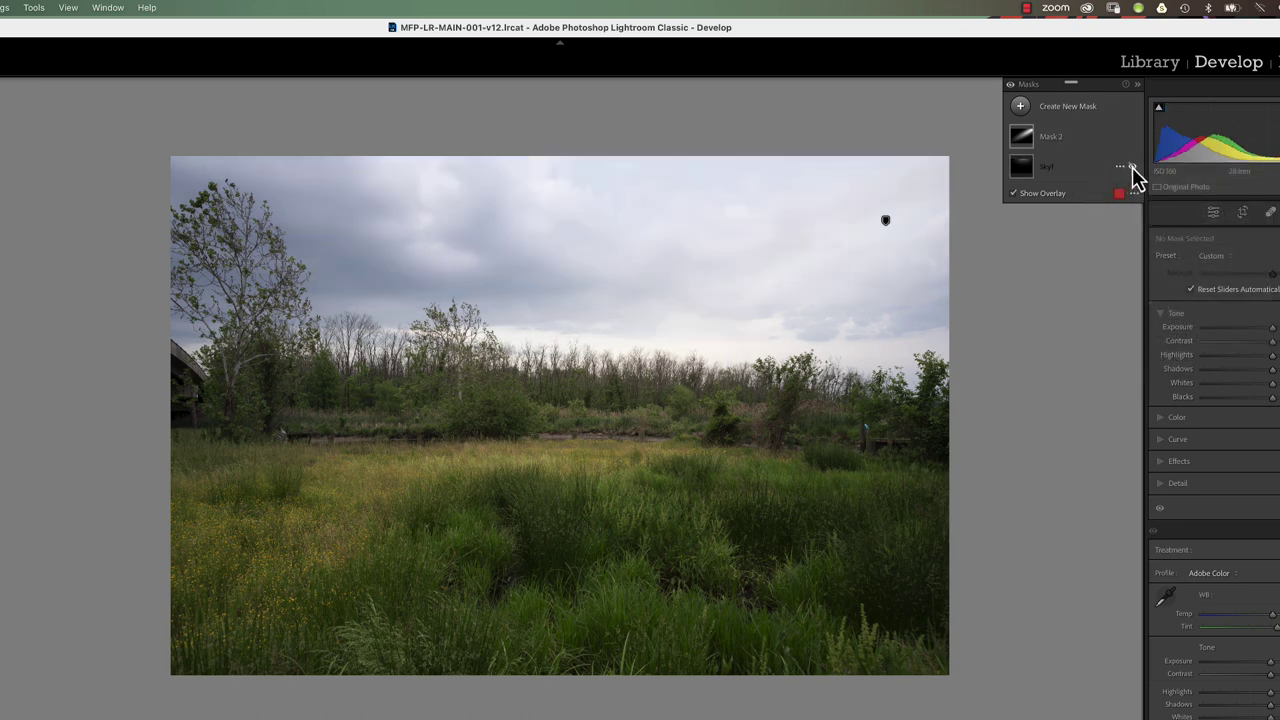
left_click(1132, 167)
left_click(1132, 167)
left_click(1022, 172)
left_click(1128, 168)
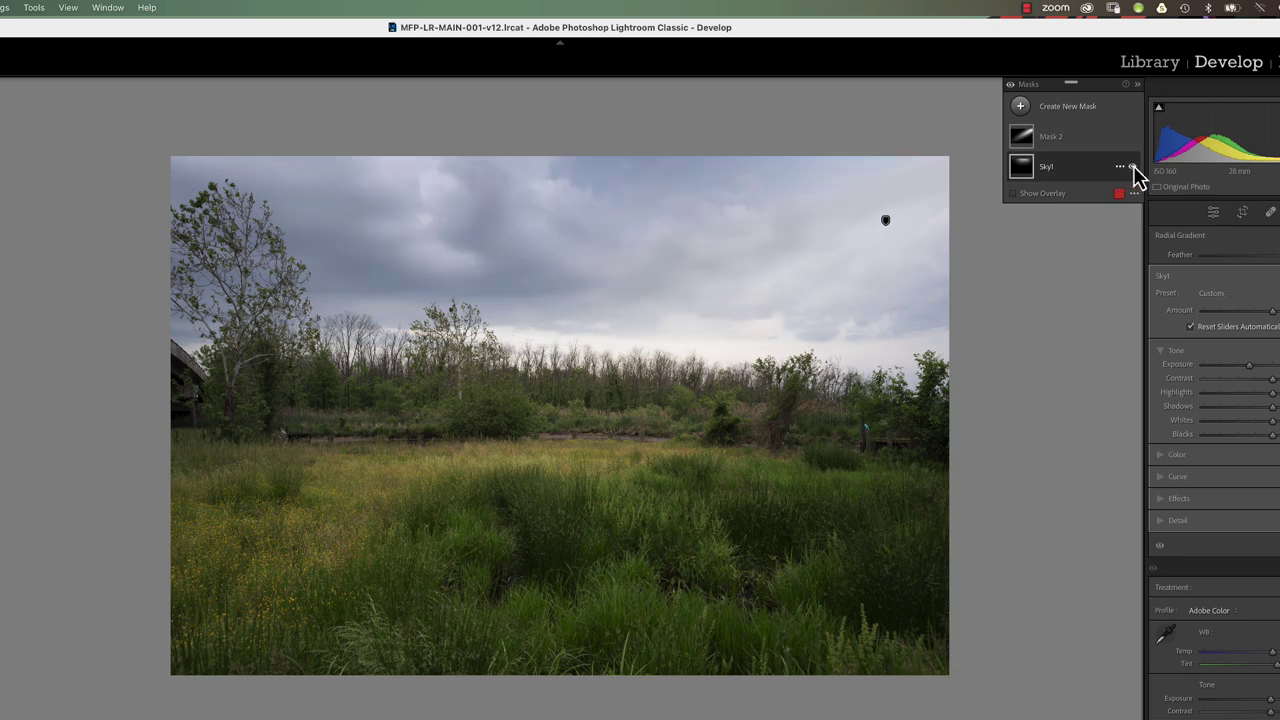
Toggle the Sky1 mask's color overlay on and off to view the affected area
left_click(1018, 199)
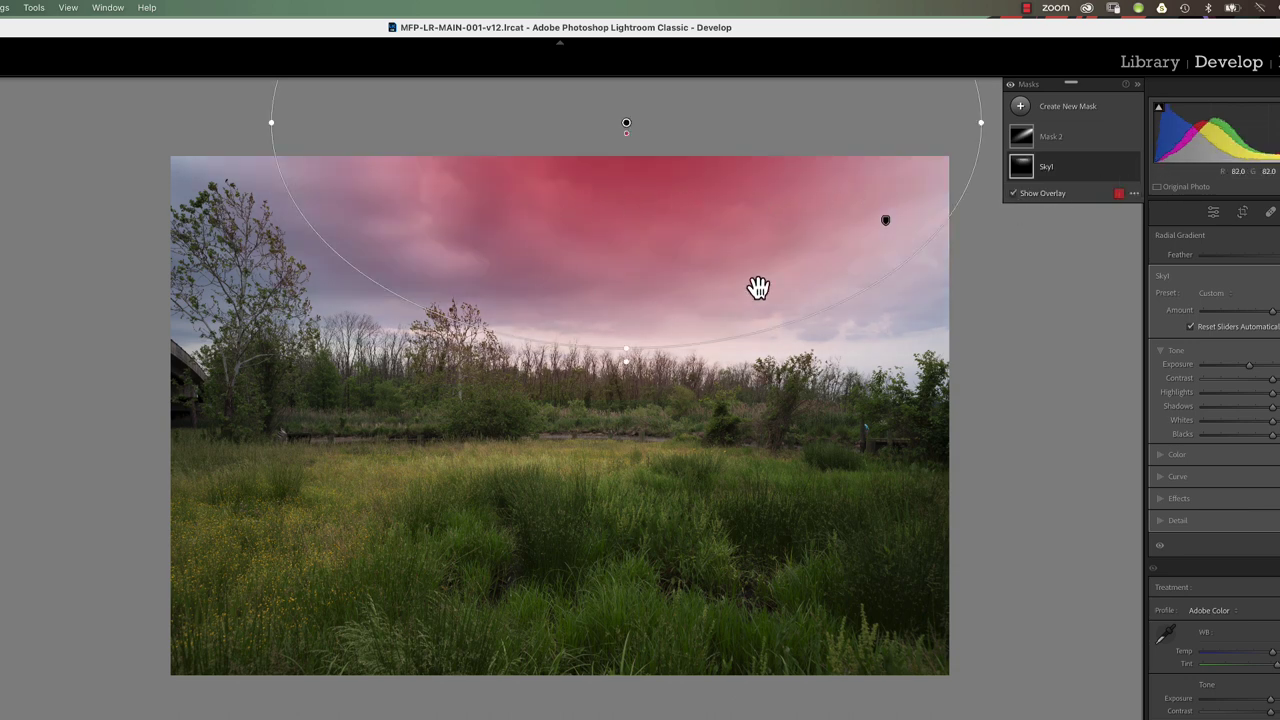
left_click(1015, 196)
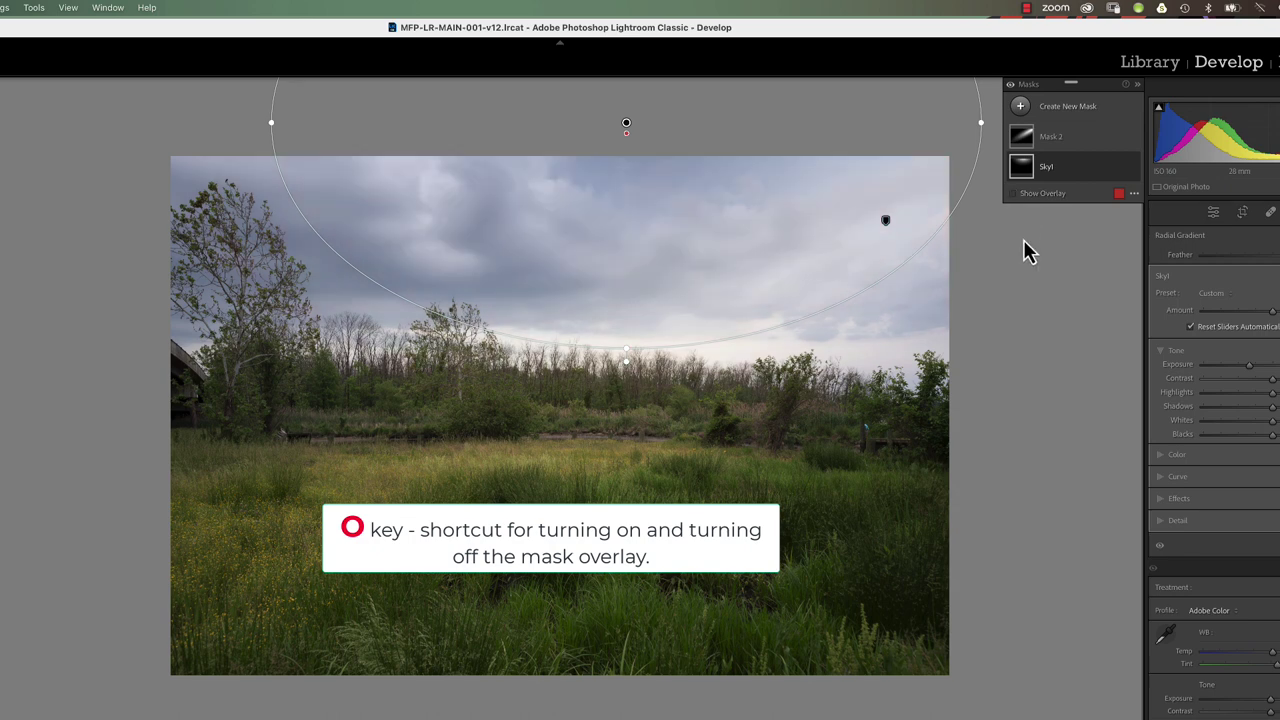
key("o")
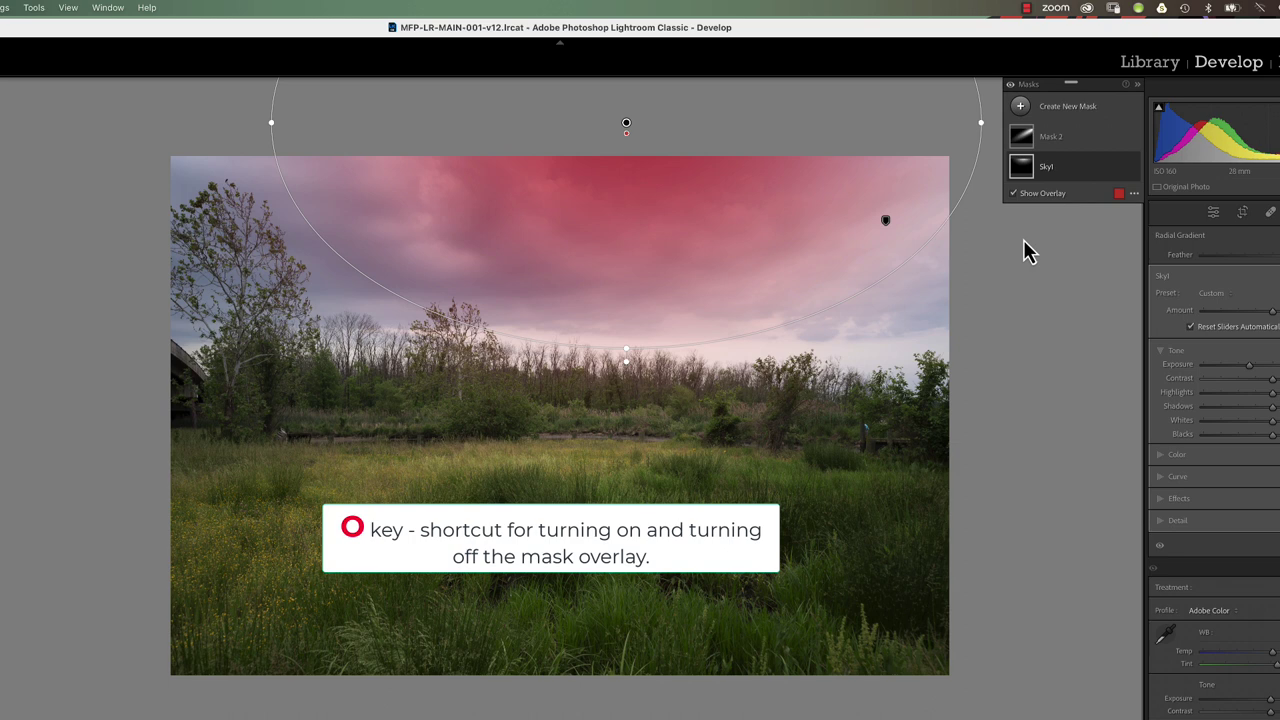
key("o")
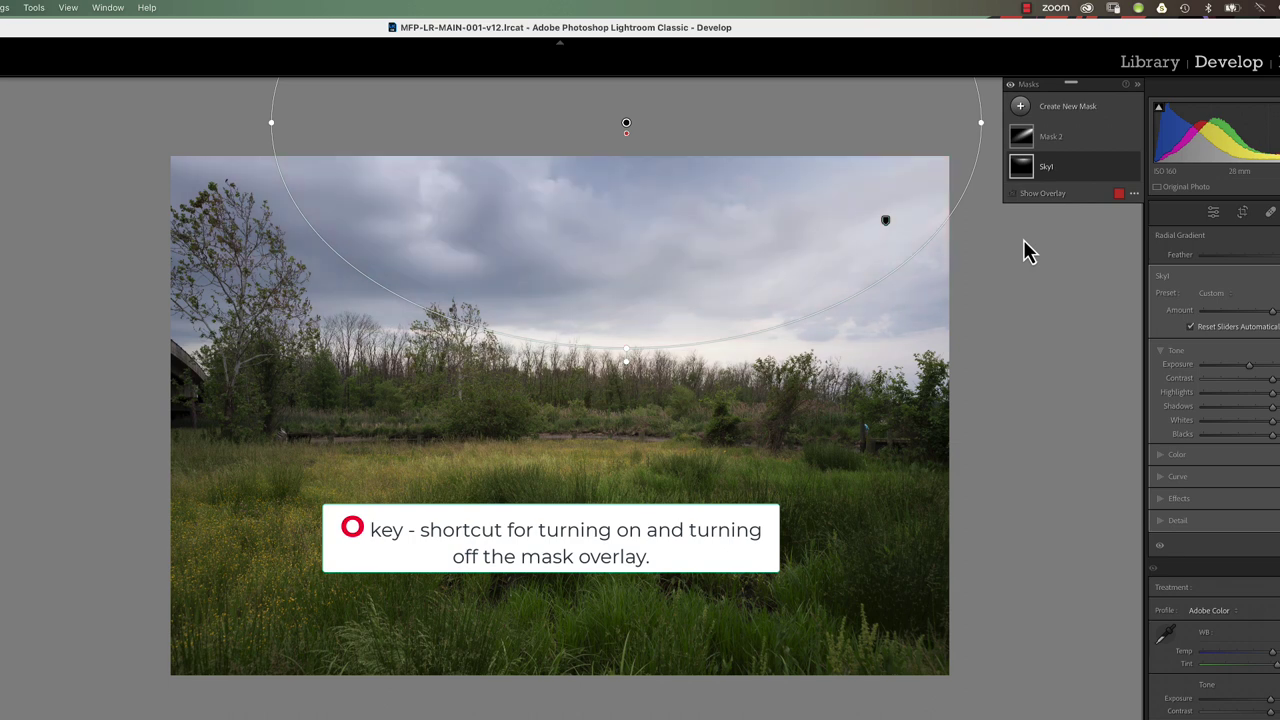
Change the mask overlay color to green and show the overlay on the sky
left_click(1120, 194)
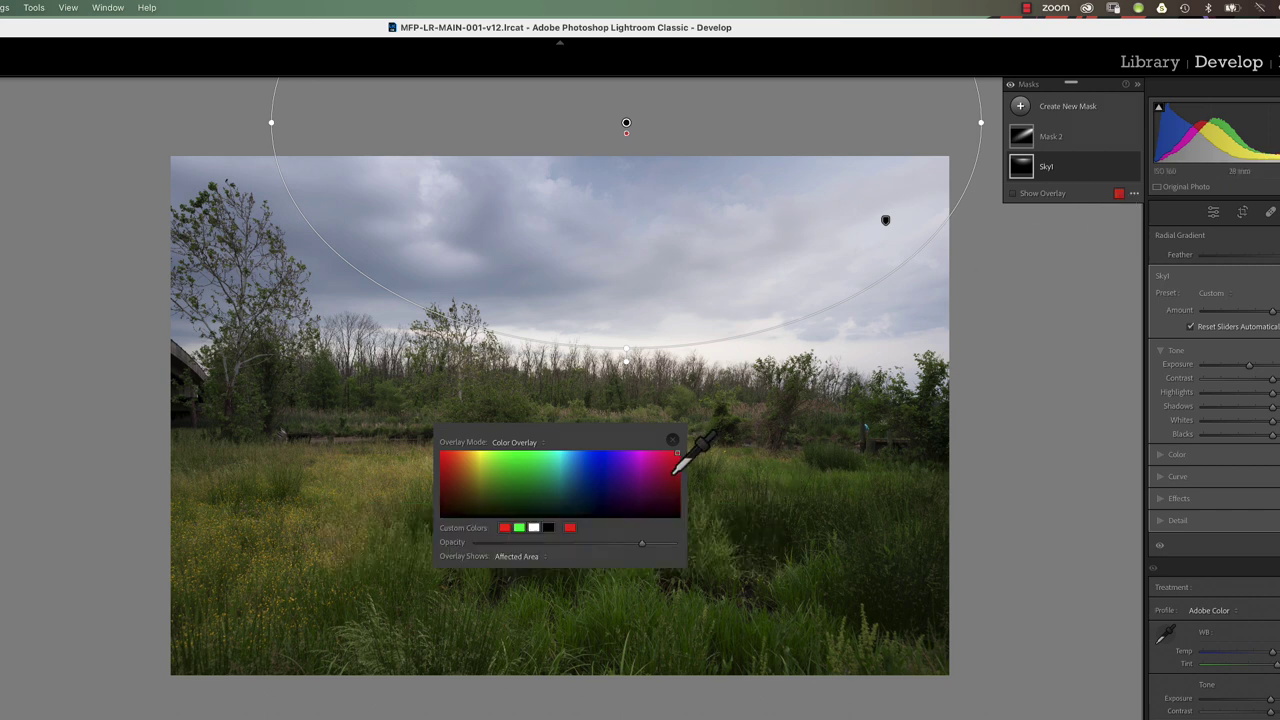
left_click(596, 461)
left_click(443, 460)
left_click(513, 473)
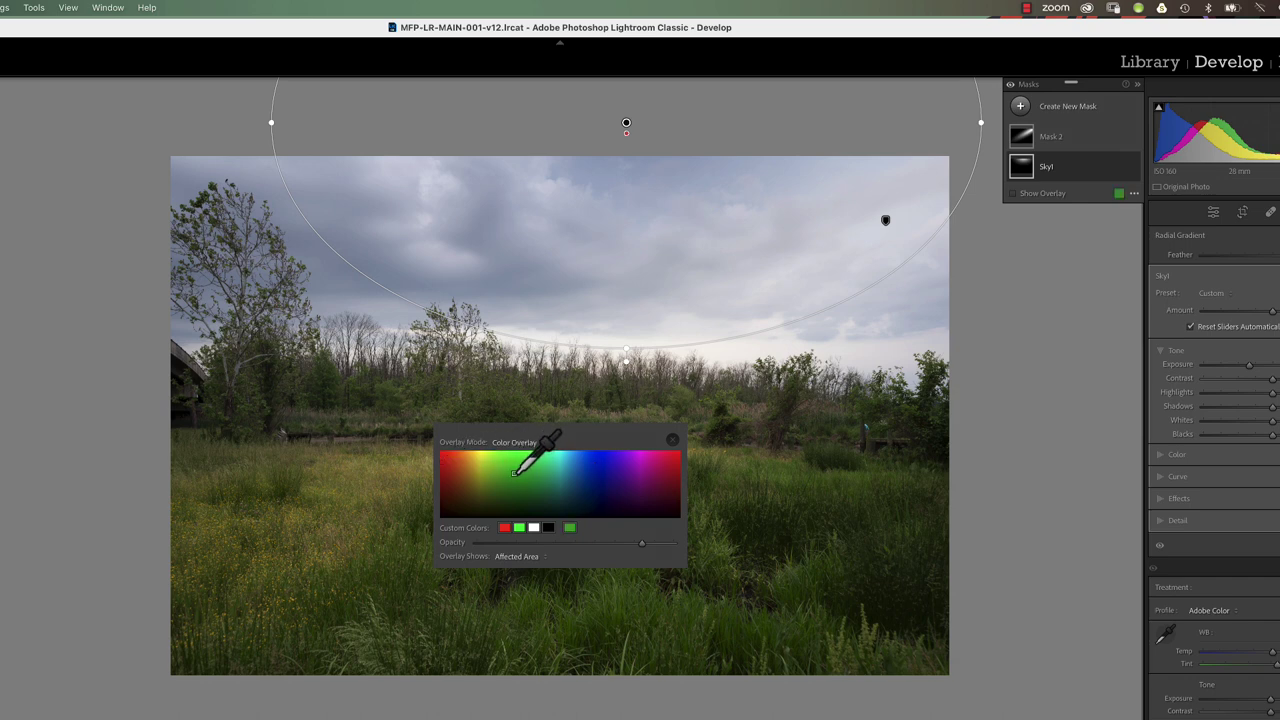
left_click(672, 441)
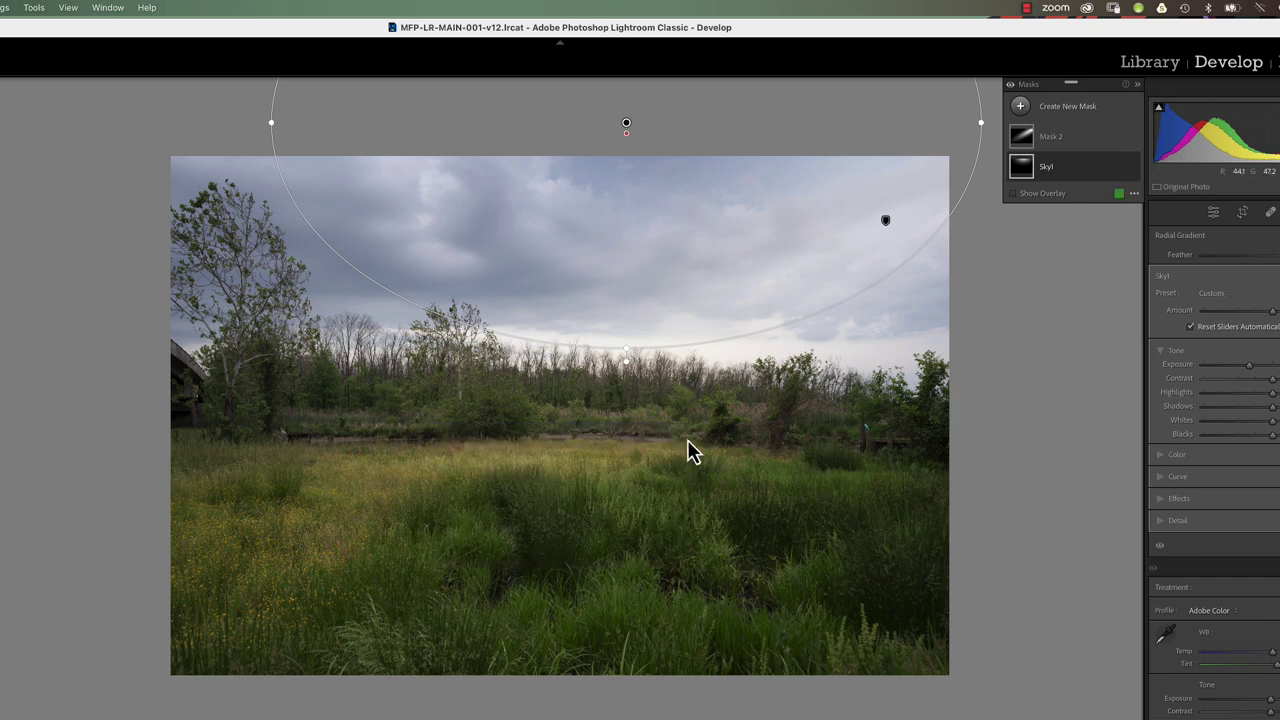
left_click(1013, 193)
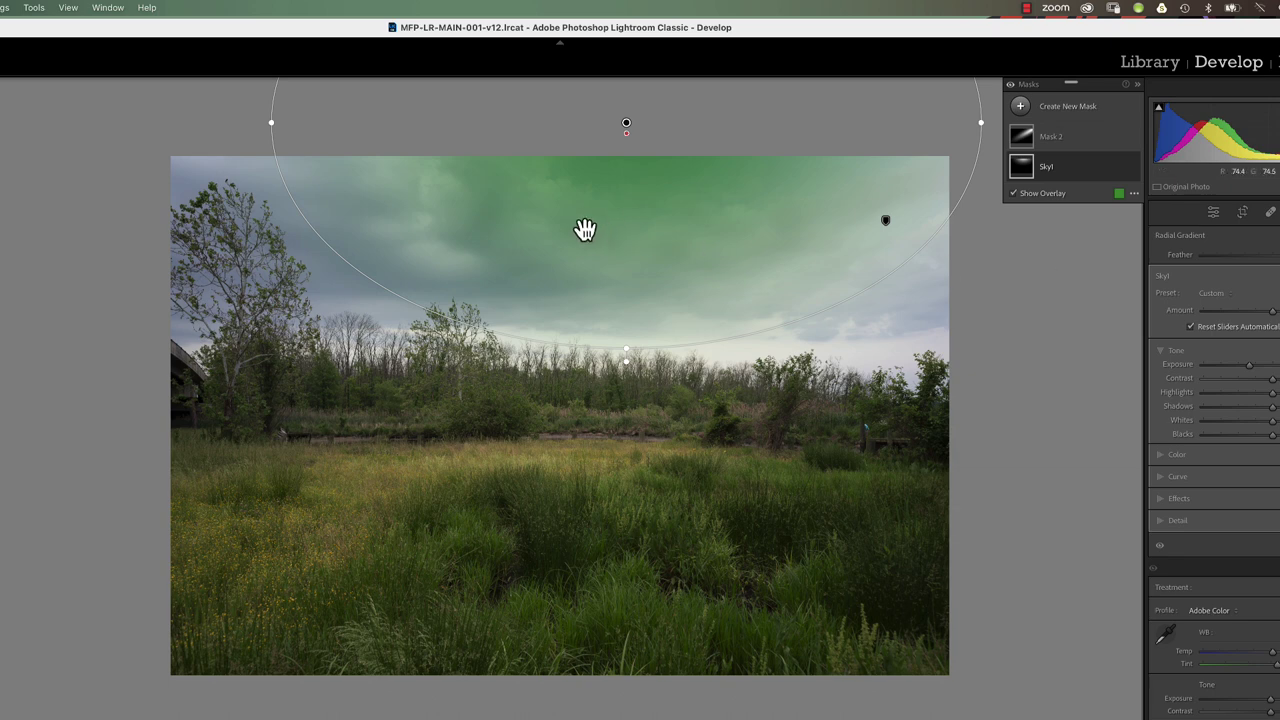
Set the mask overlay color to the red custom color
left_click(1119, 193)
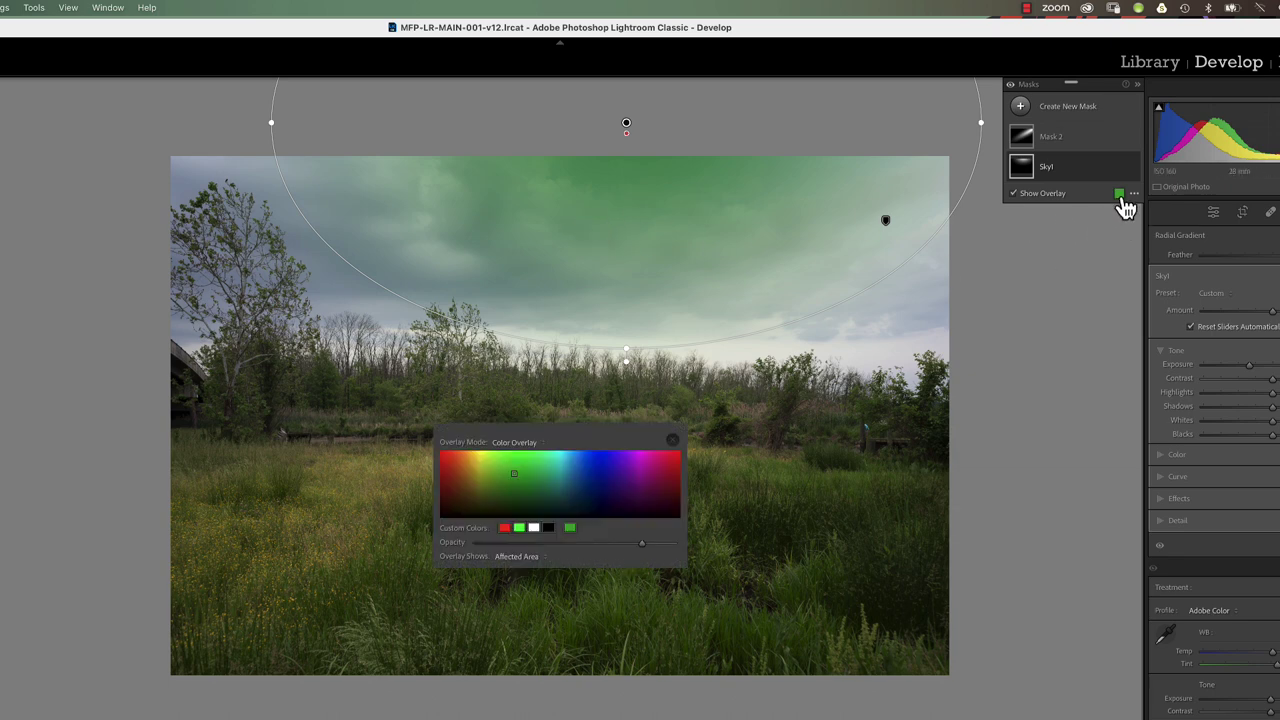
left_click(506, 527)
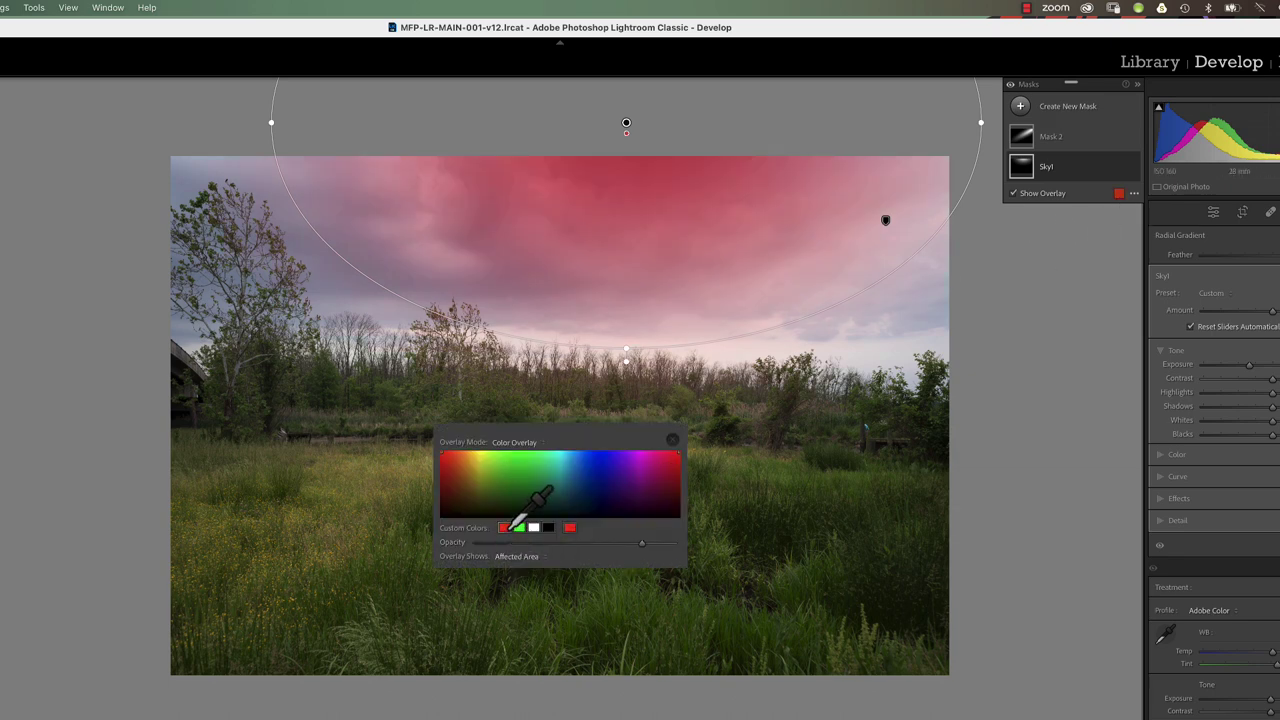
left_click(673, 442)
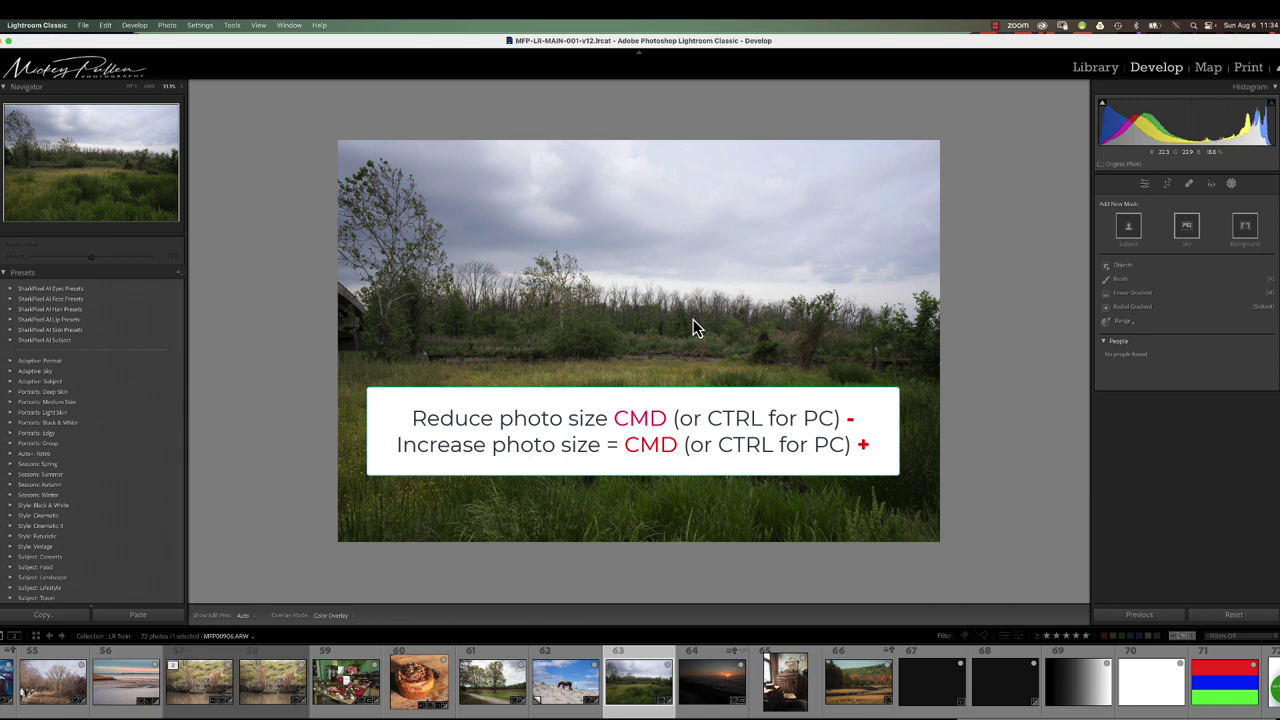
Add a radial gradient mask starting in the gray area above the photo, and position it over the upper middle of the sky
key("super+minus")
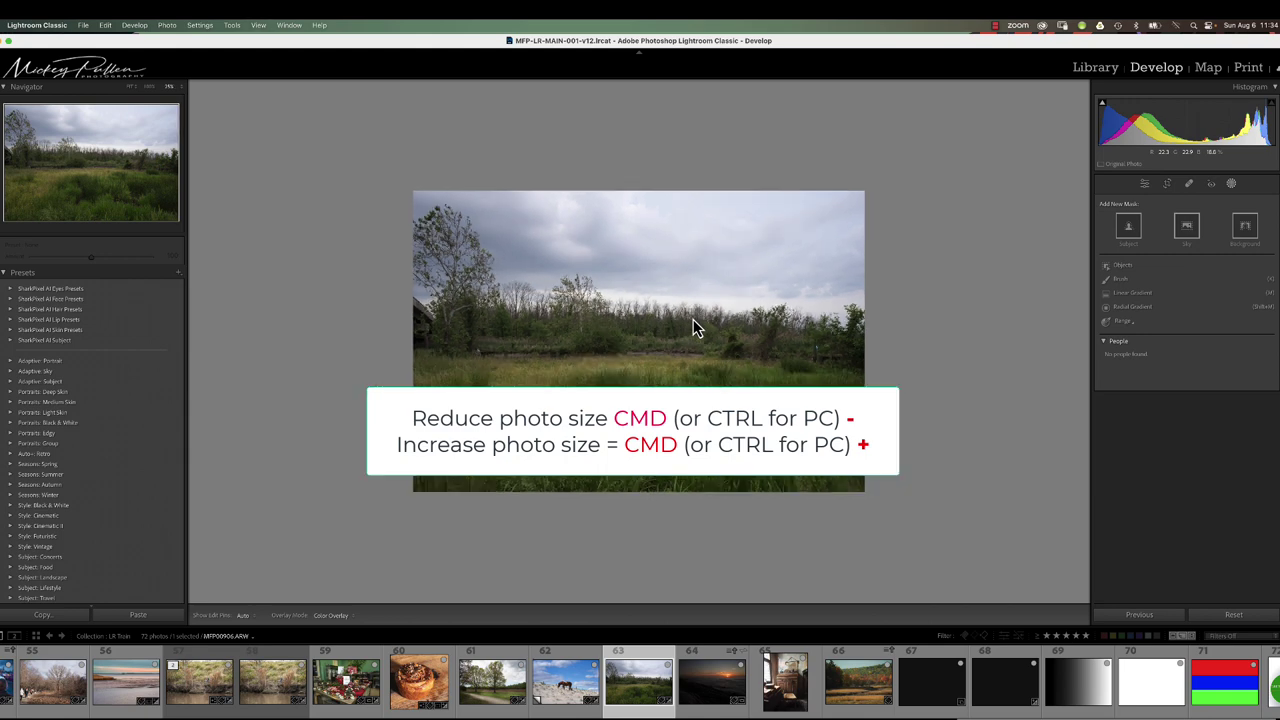
key("super+plus")
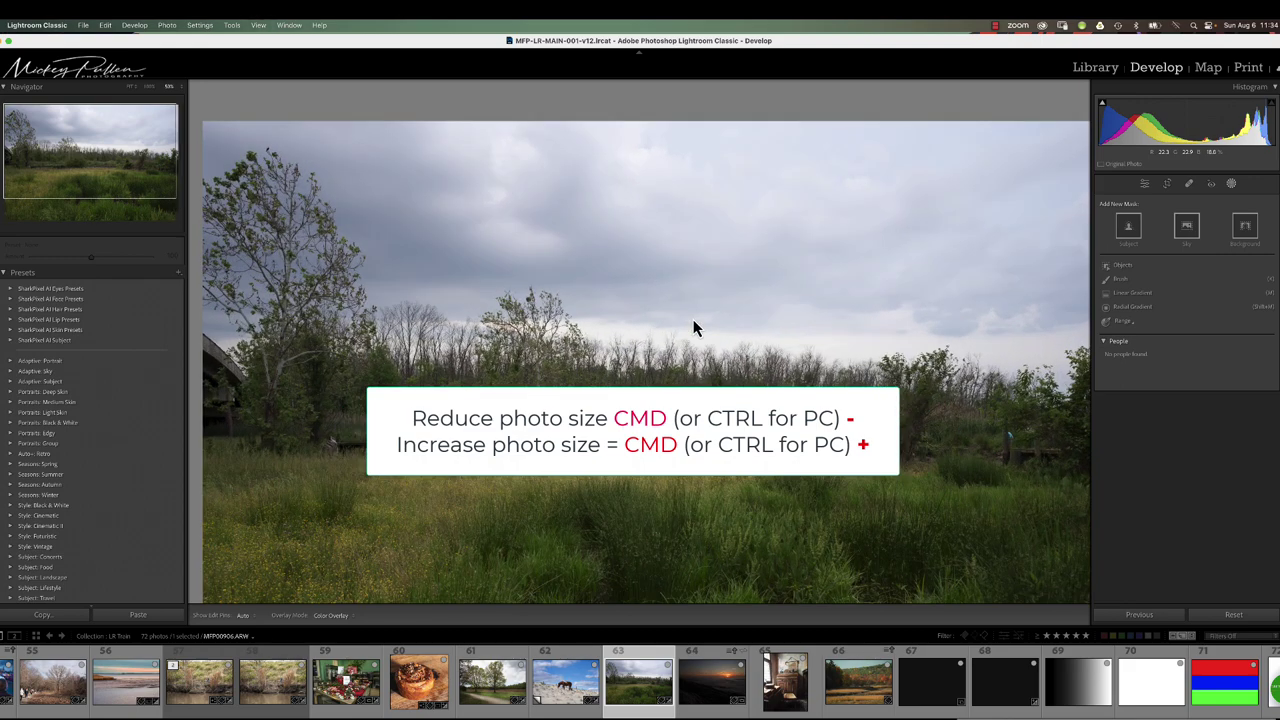
key("super+minus")
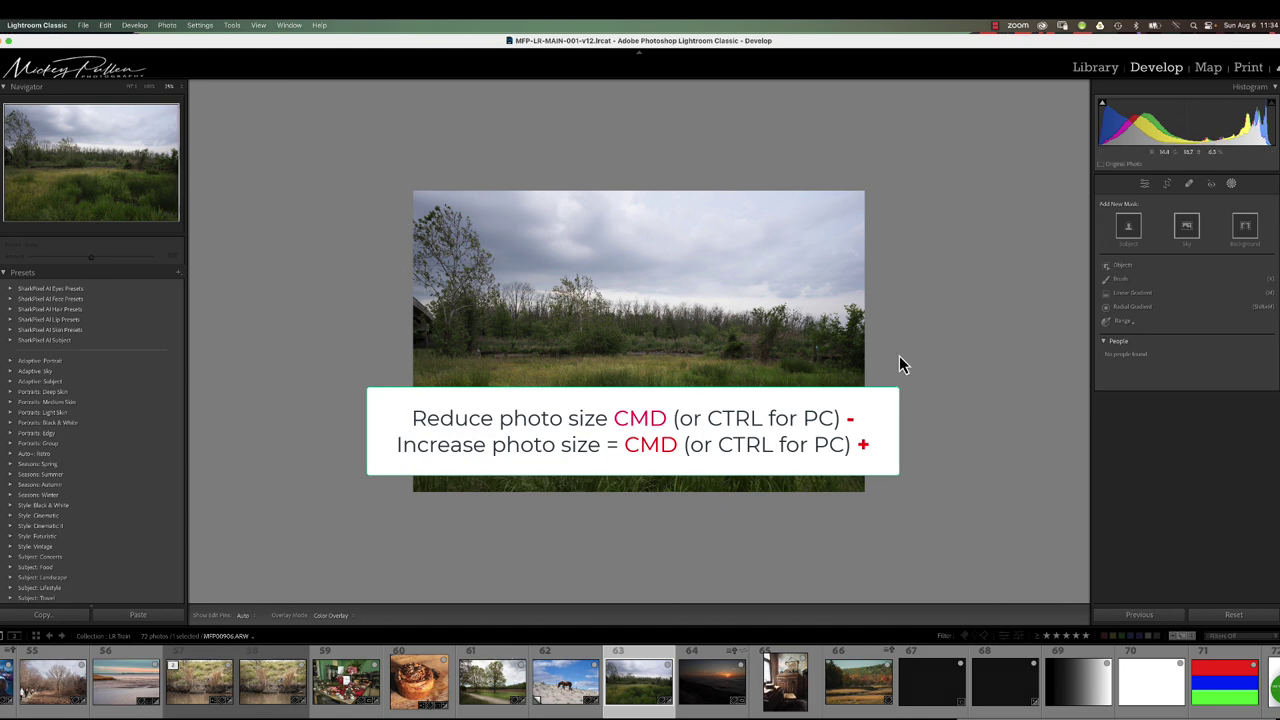
left_click(1123, 308)
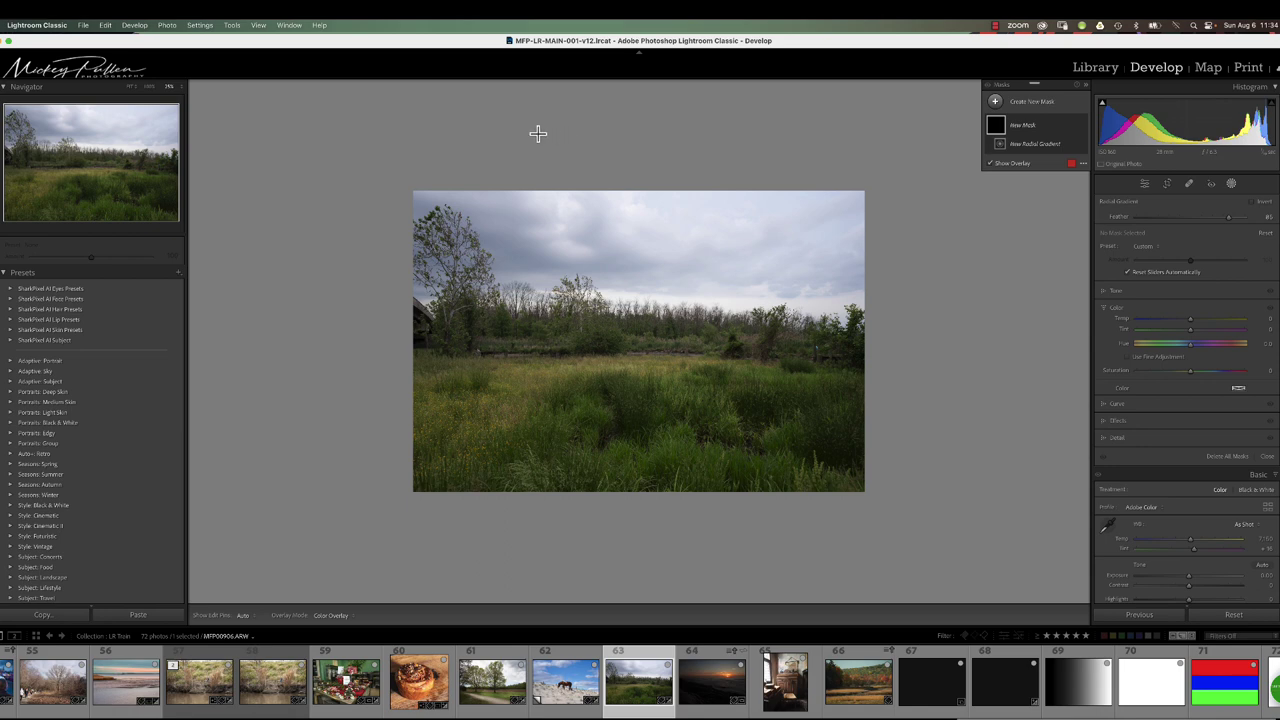
left_click_drag(526, 129, 732, 261)
left_click_drag(527, 130, 621, 162)
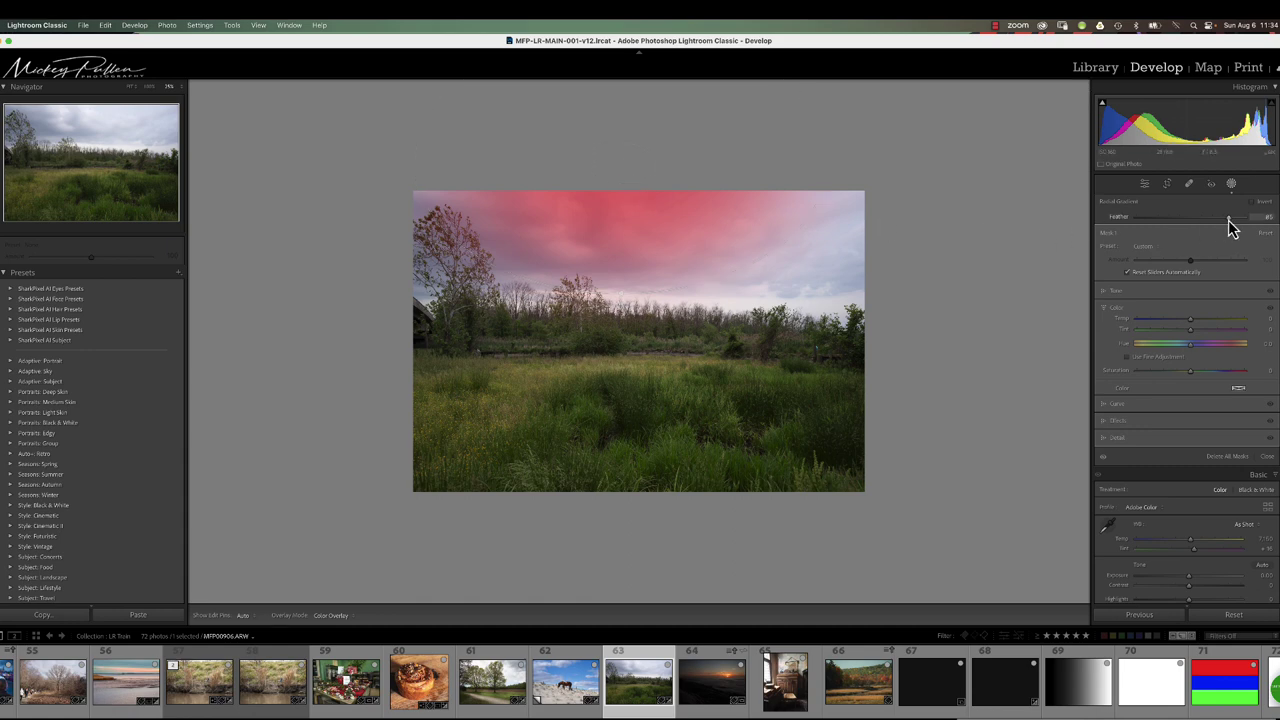
Set the radial gradient's feather to 100 and center the gradient just above the photo's upper edge, slightly right of the middle
mouse_move(1228, 218)
left_mouse_down()
mouse_move(1247, 221)
mouse_move(1208, 229)
left_mouse_up()
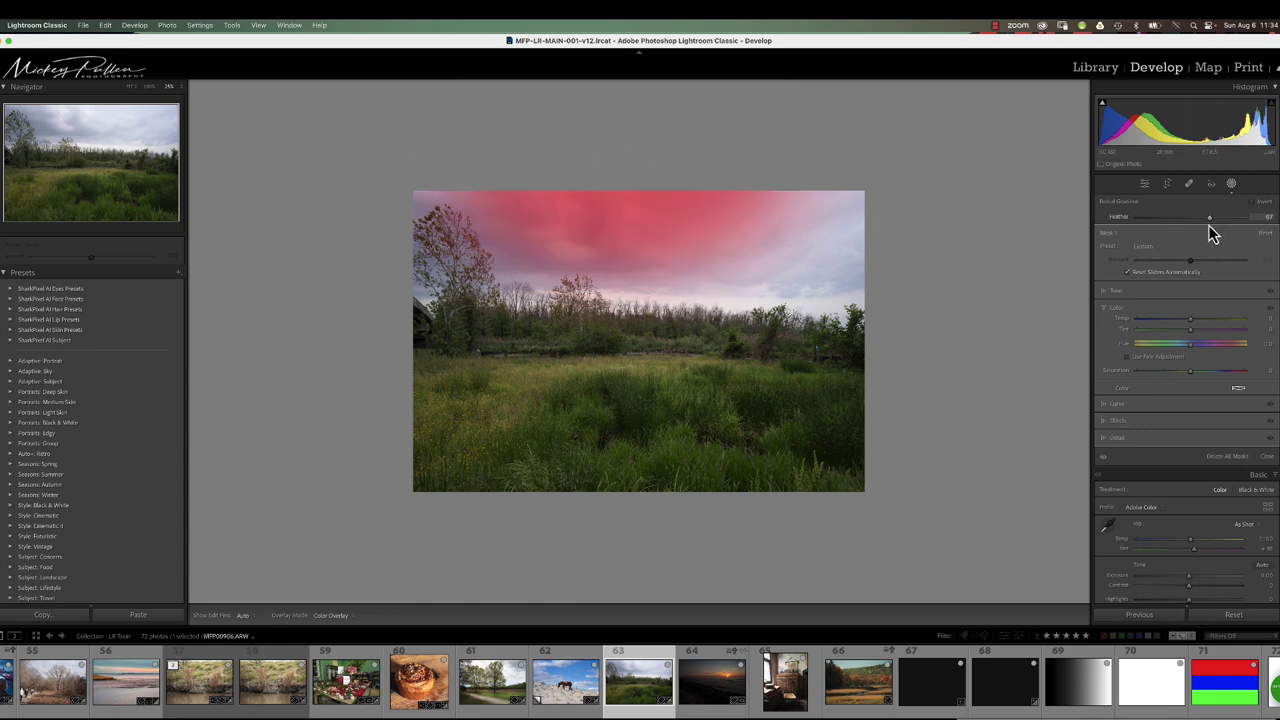
left_click_drag(618, 210, 618, 148)
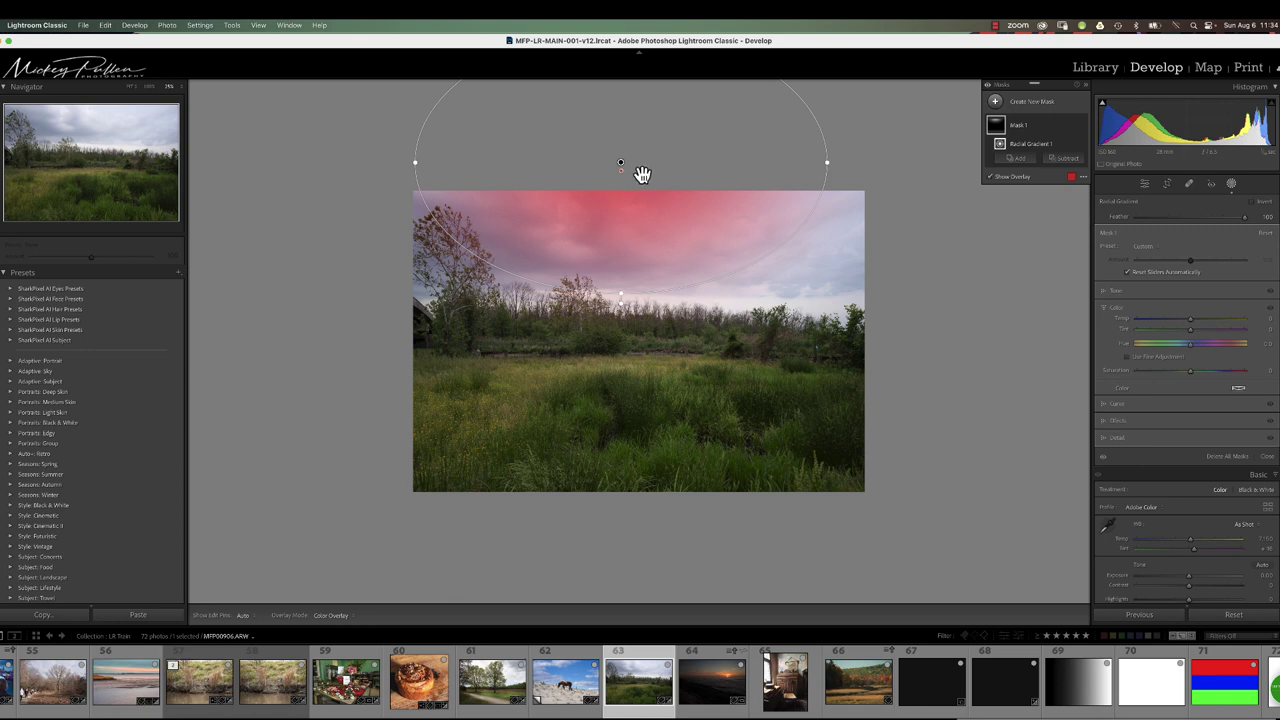
left_click_drag(626, 169, 670, 440)
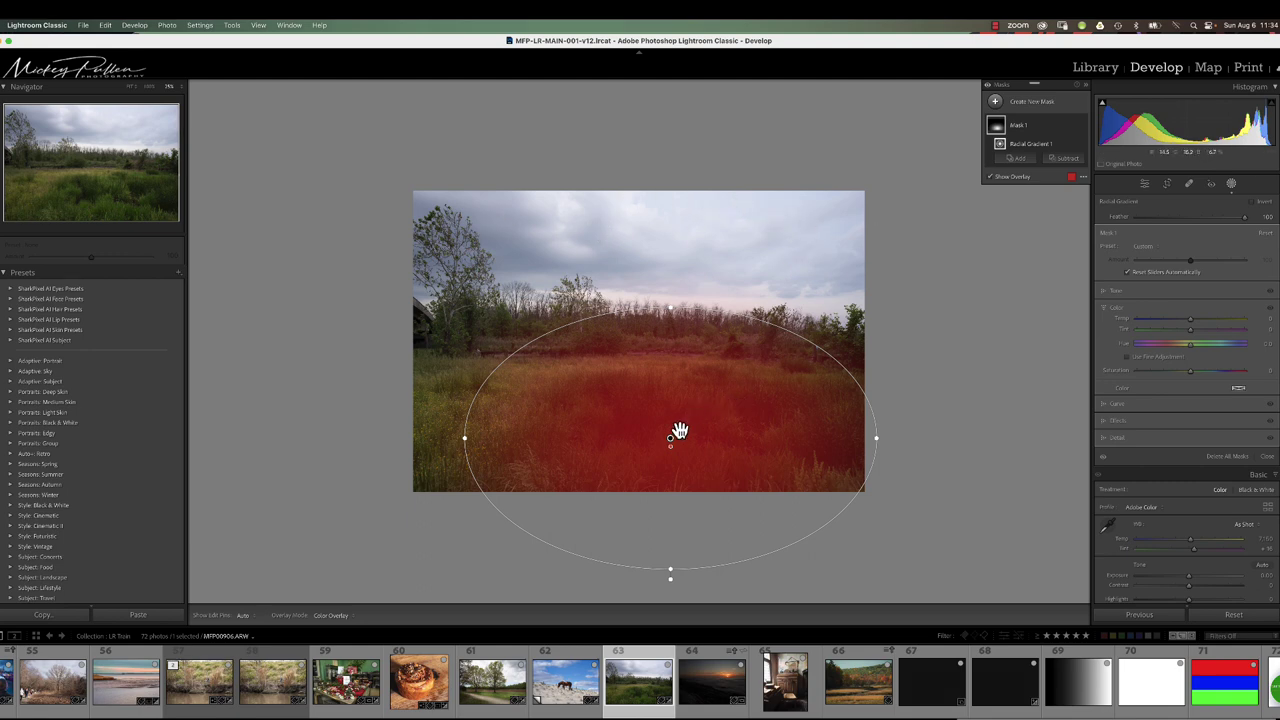
left_click_drag(674, 443, 680, 190)
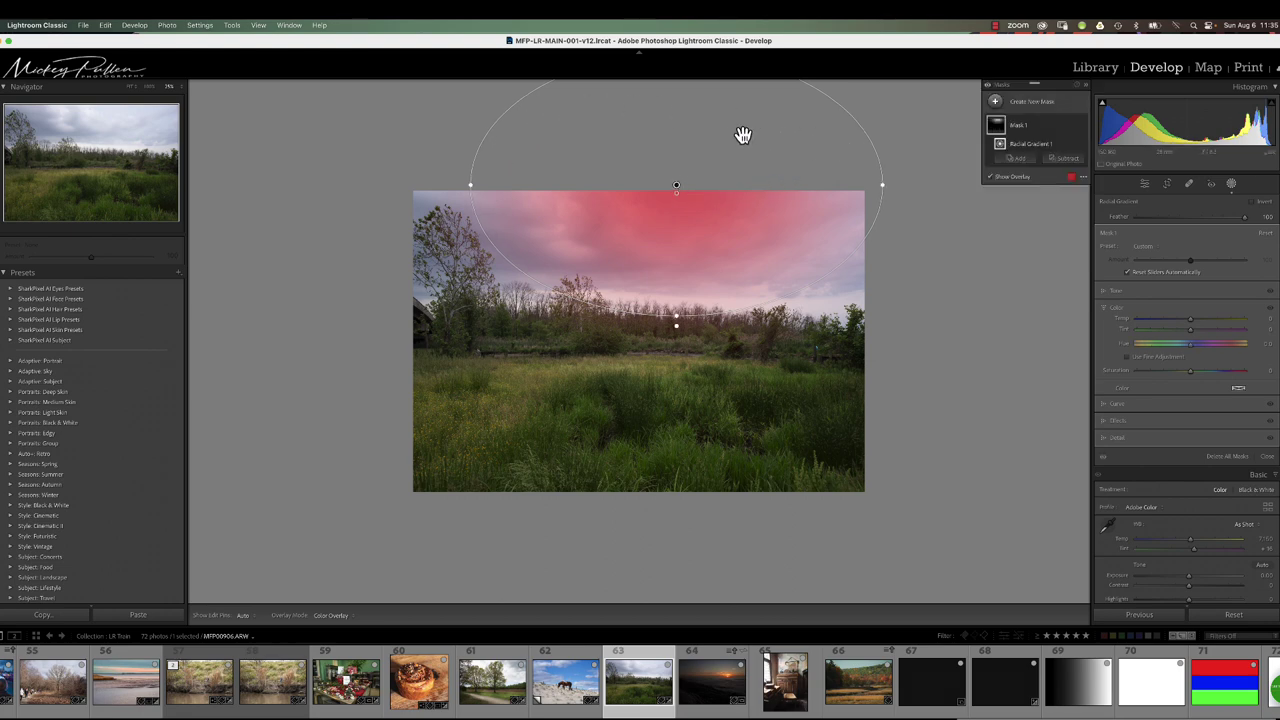
left_click_drag(680, 190, 680, 178)
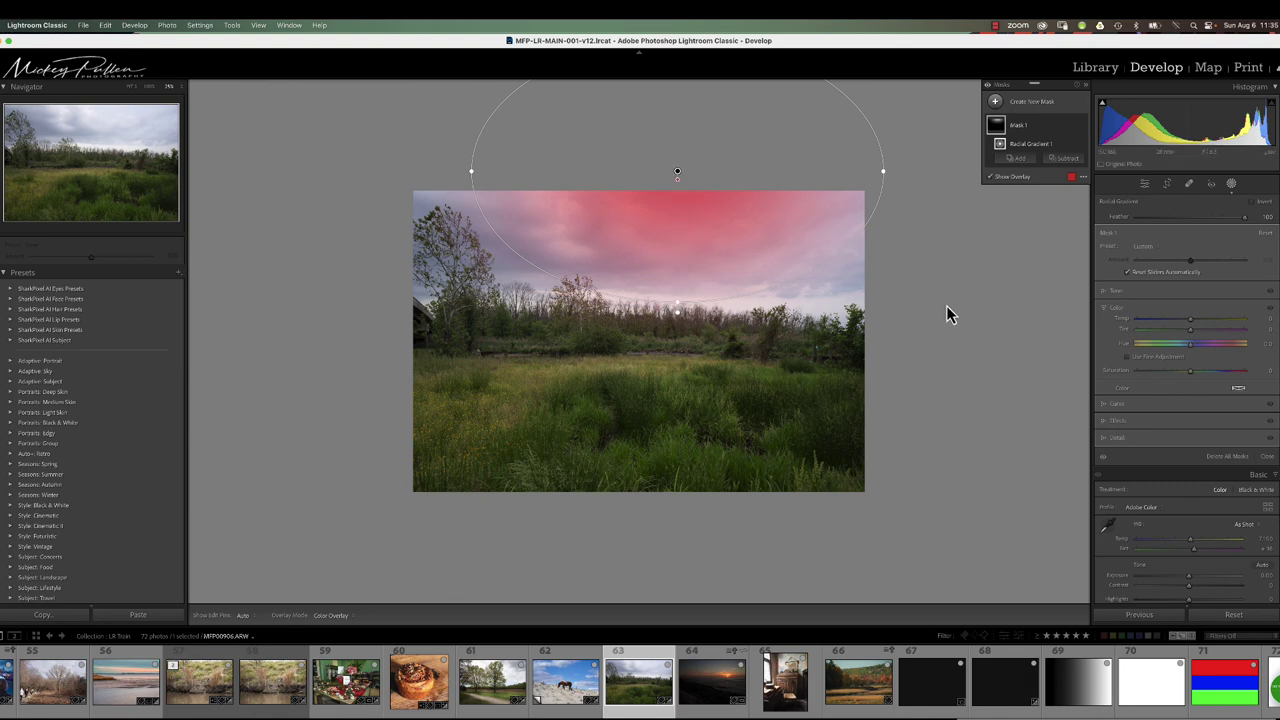
Lower Mask 1's exposure by about one stop, cool its color temperature slightly, and raise its clarity to define the clouds
left_click(1117, 292)
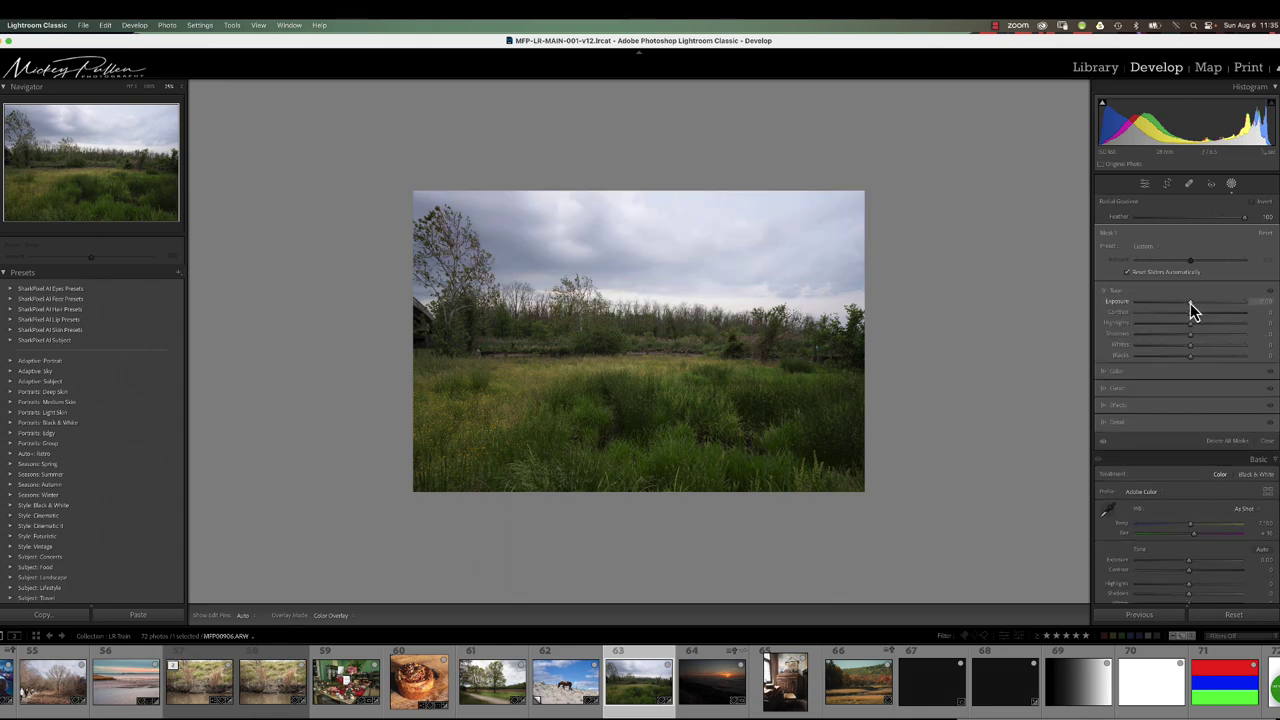
left_click_drag(1190, 303, 1173, 309)
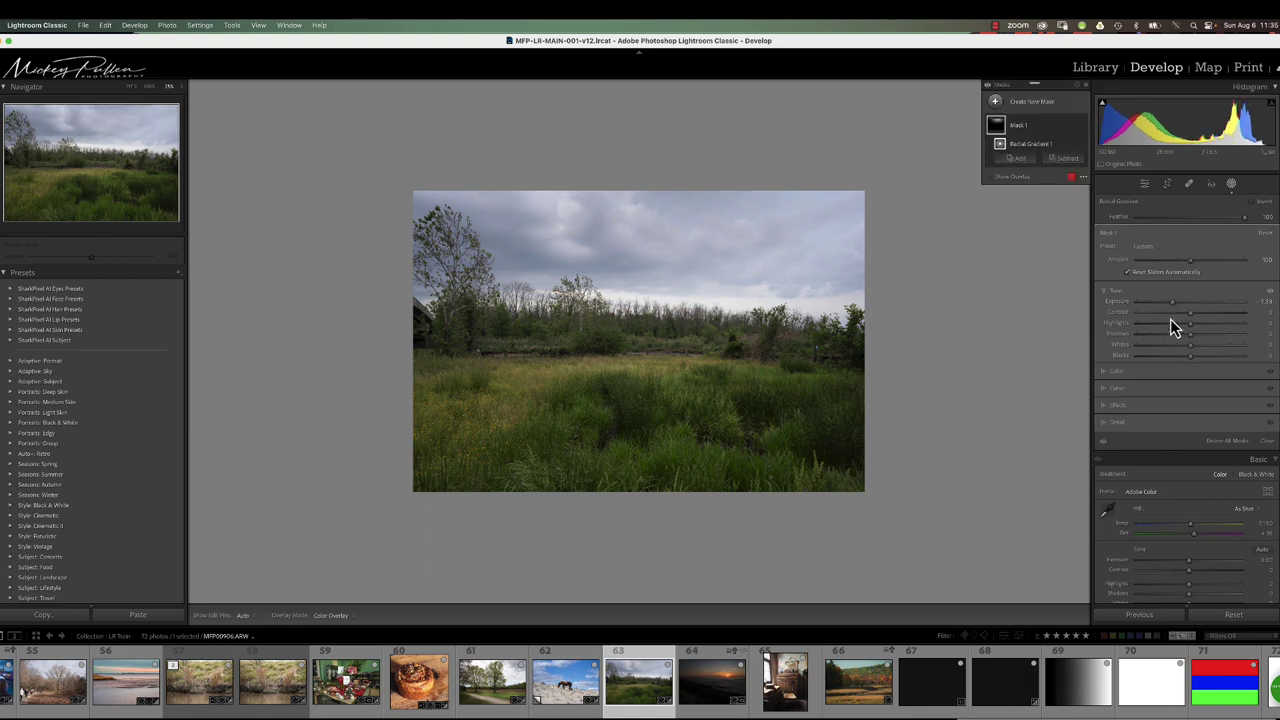
left_click(1119, 372)
left_click_drag(1192, 322, 1185, 323)
left_click(1118, 421)
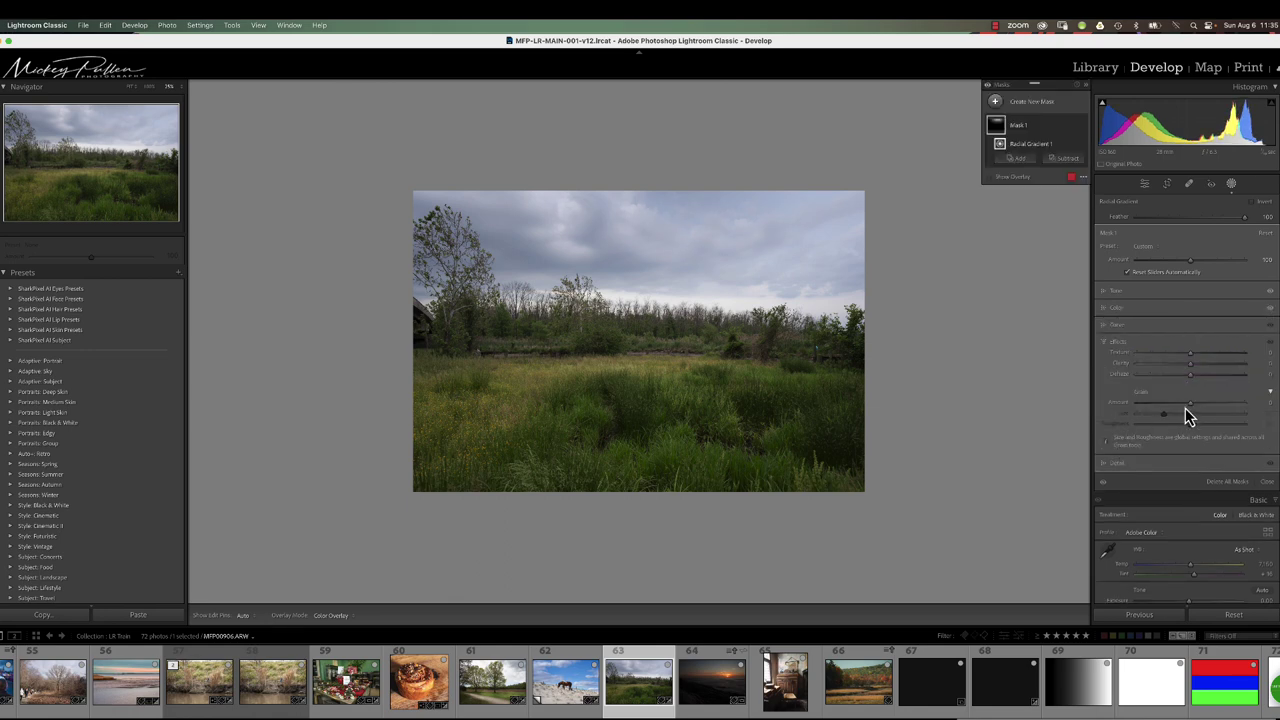
left_click_drag(1190, 365, 1220, 365)
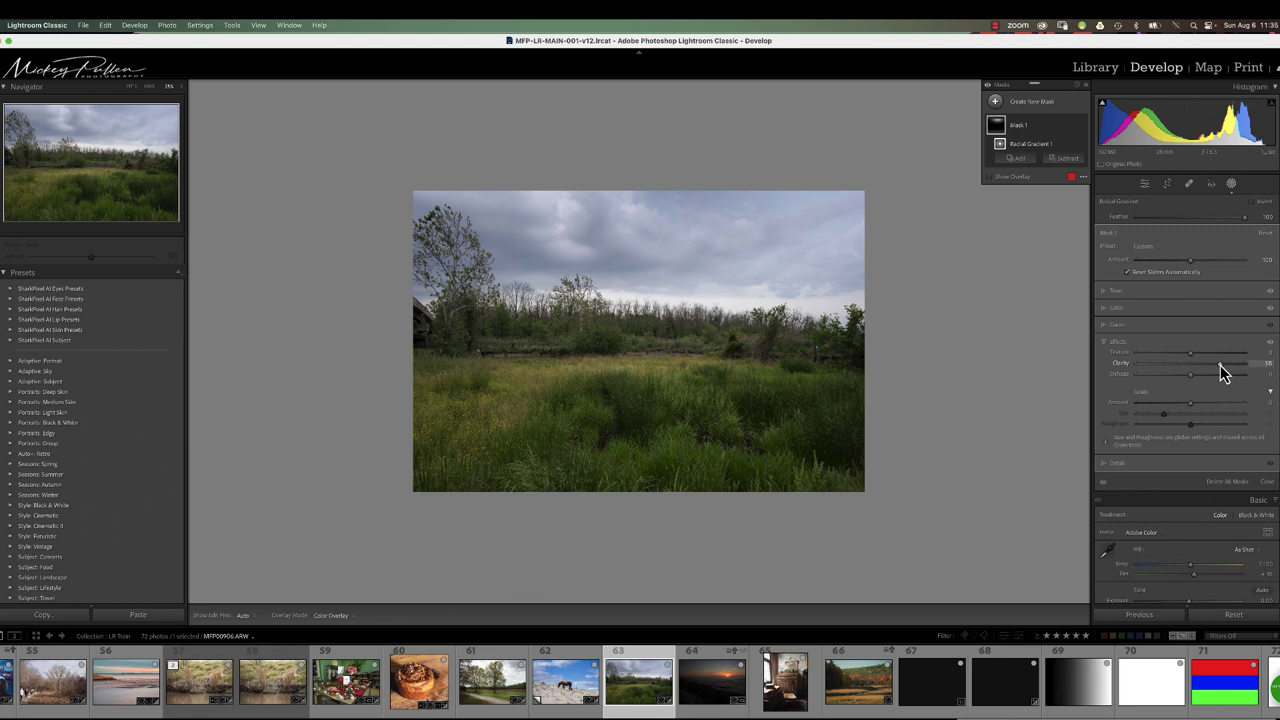
Add a second radial gradient mask as a wide, flat ellipse across the lower sky above the treeline
mouse_move(977, 435)
left_click(995, 101)
left_click(1054, 223)
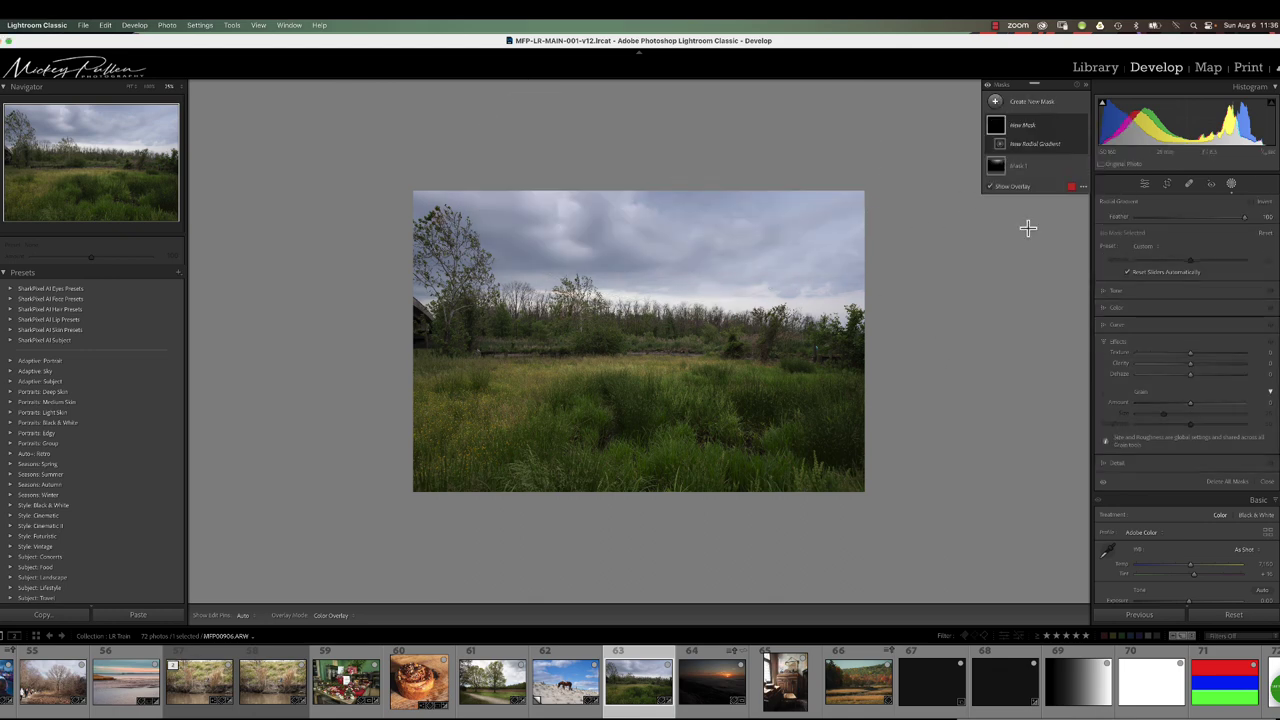
left_click_drag(598, 277, 832, 314)
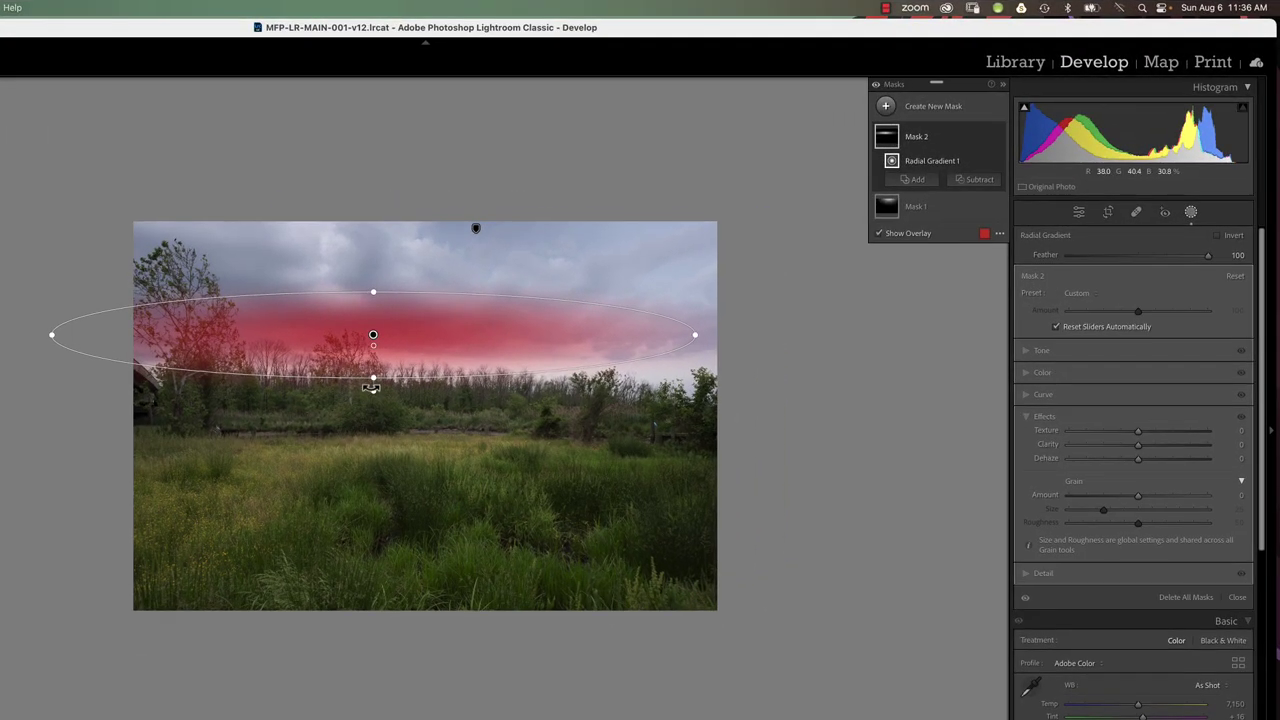
left_click_drag(598, 321, 598, 321)
Rotate and enlarge the new gradient into a diagonal light beam running from beyond the upper-right sky down to the lower-left grass
left_click_drag(372, 390, 586, 444)
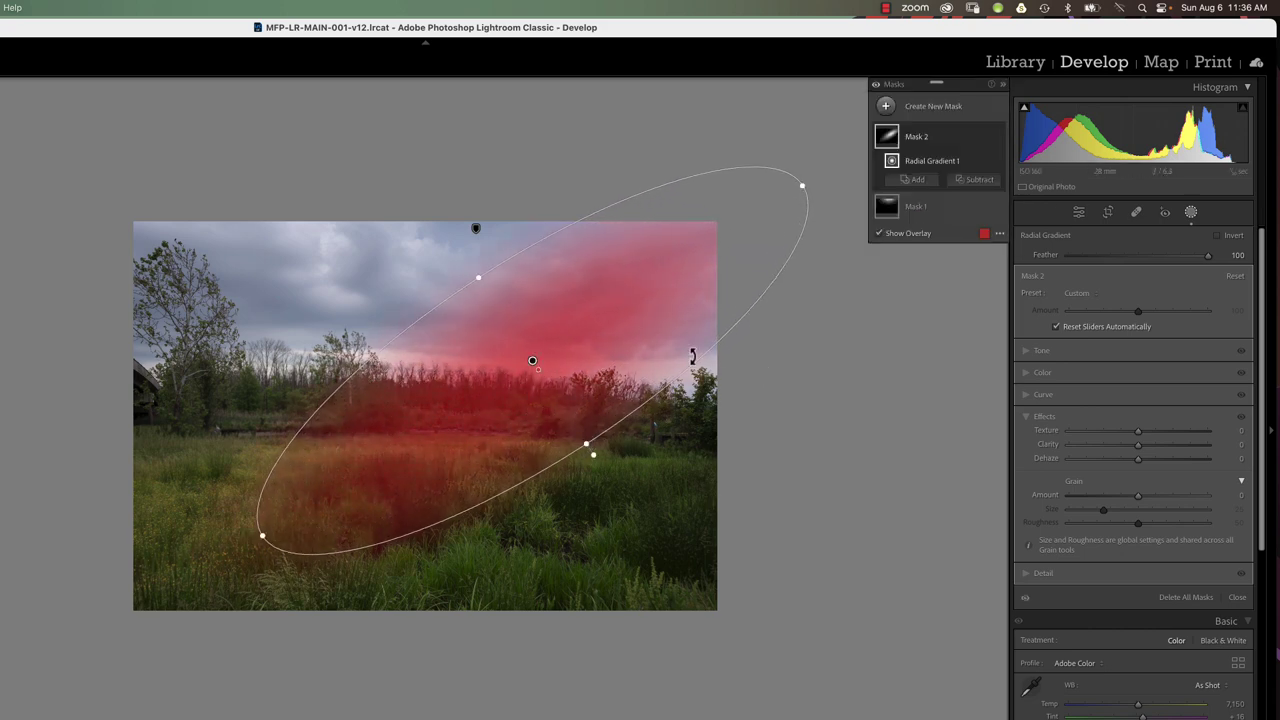
left_click_drag(534, 371, 712, 247)
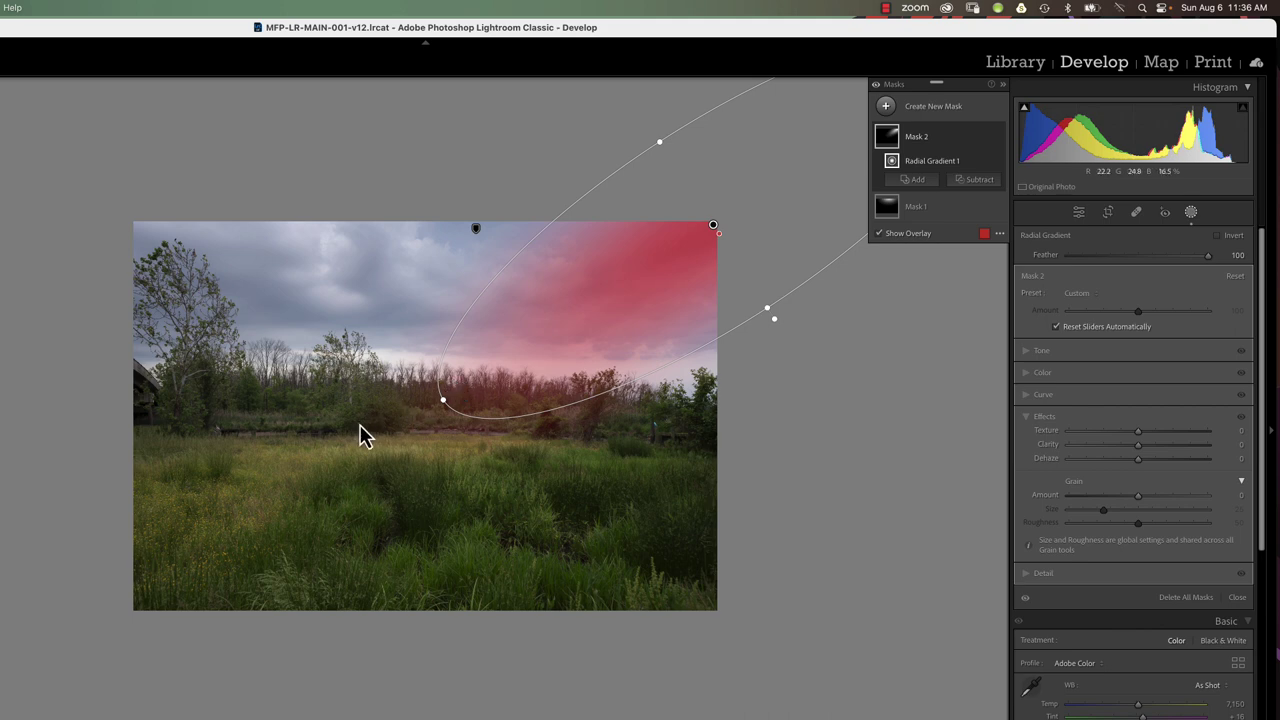
key("alt")
left_click_drag(443, 404, 160, 574)
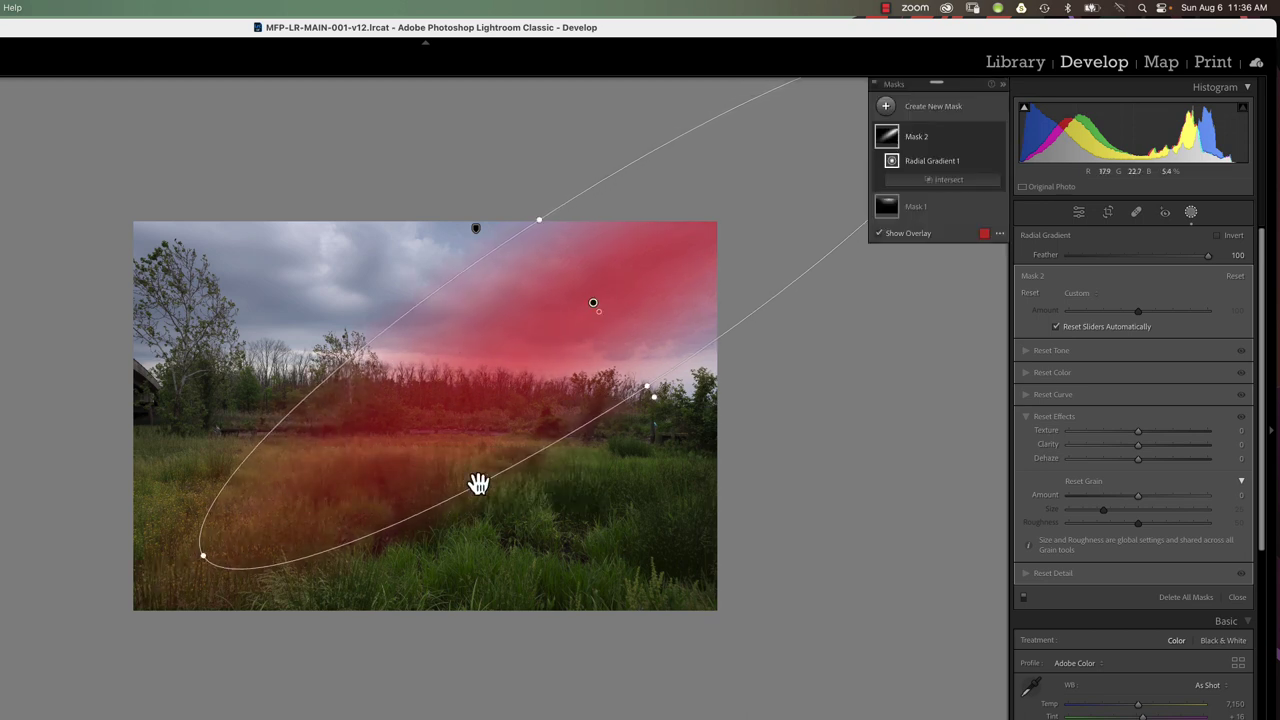
left_click_drag(600, 307, 634, 294)
Set Mask 2's exposure to 0.99 and its color temperature to 59 for a warm light beam
left_click(1045, 351)
left_click_drag(1139, 356, 1174, 370)
left_click(1054, 446)
double_click(1174, 370)
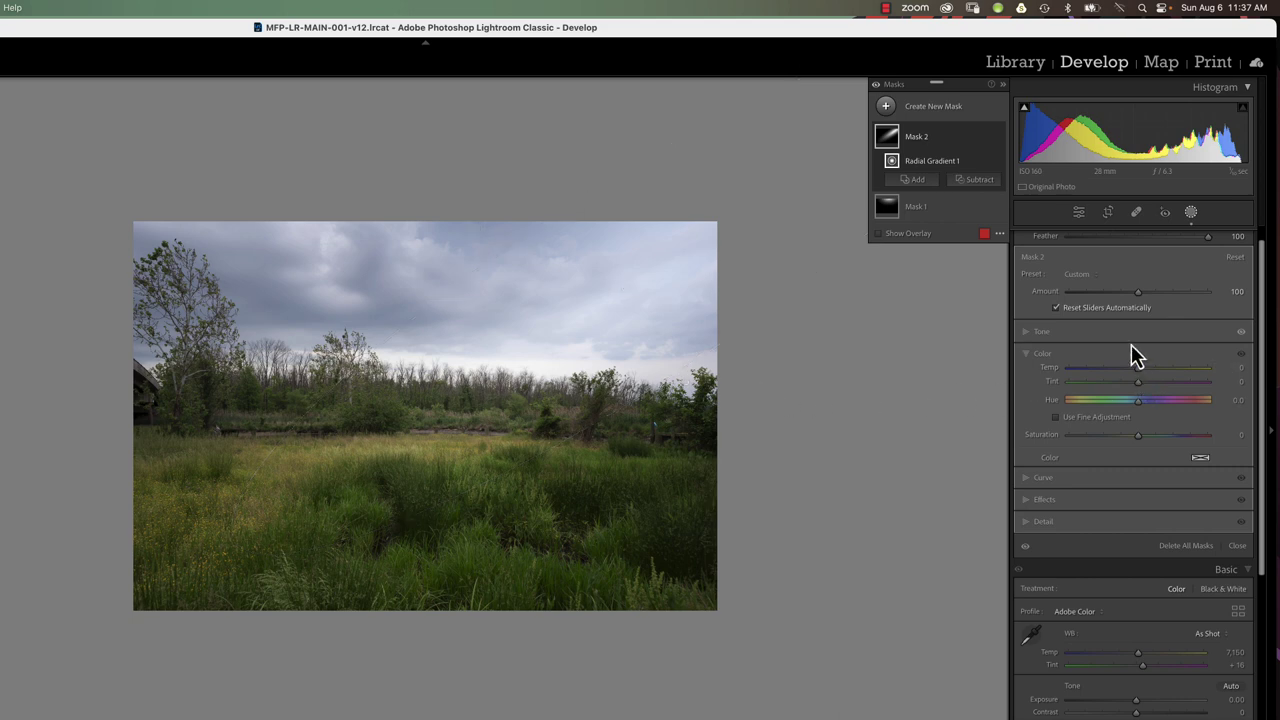
left_click(1043, 333)
left_click_drag(1148, 350, 1157, 357)
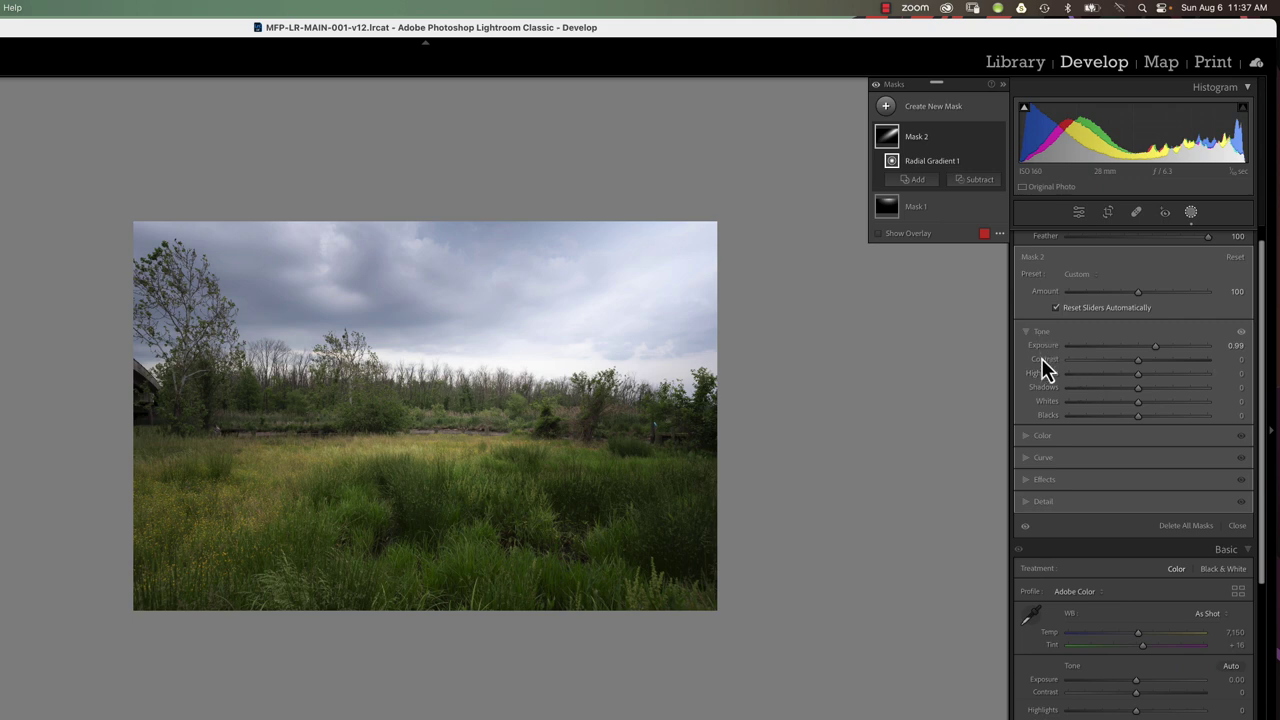
left_click(1045, 438)
left_click_drag(1138, 368, 1179, 370)
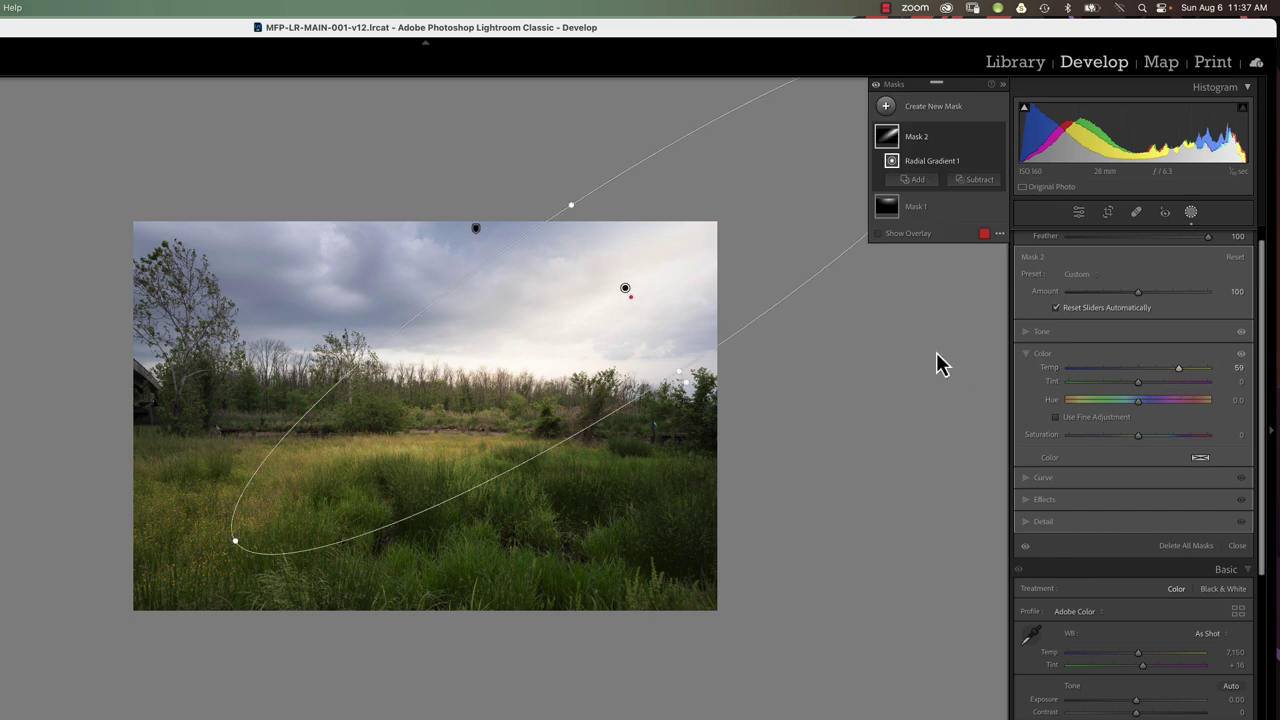
Toggle Mask 2's visibility to compare the photo with and without the warm light beam
mouse_move(1005, 143)
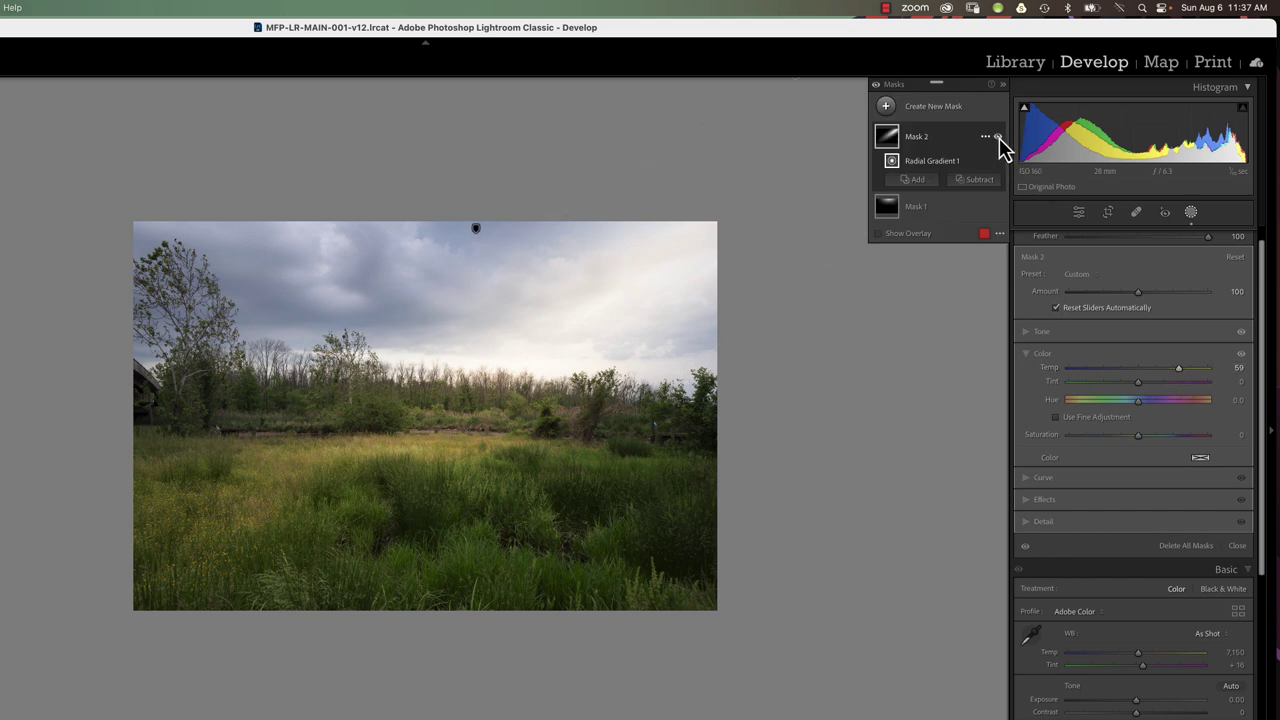
left_click(998, 138)
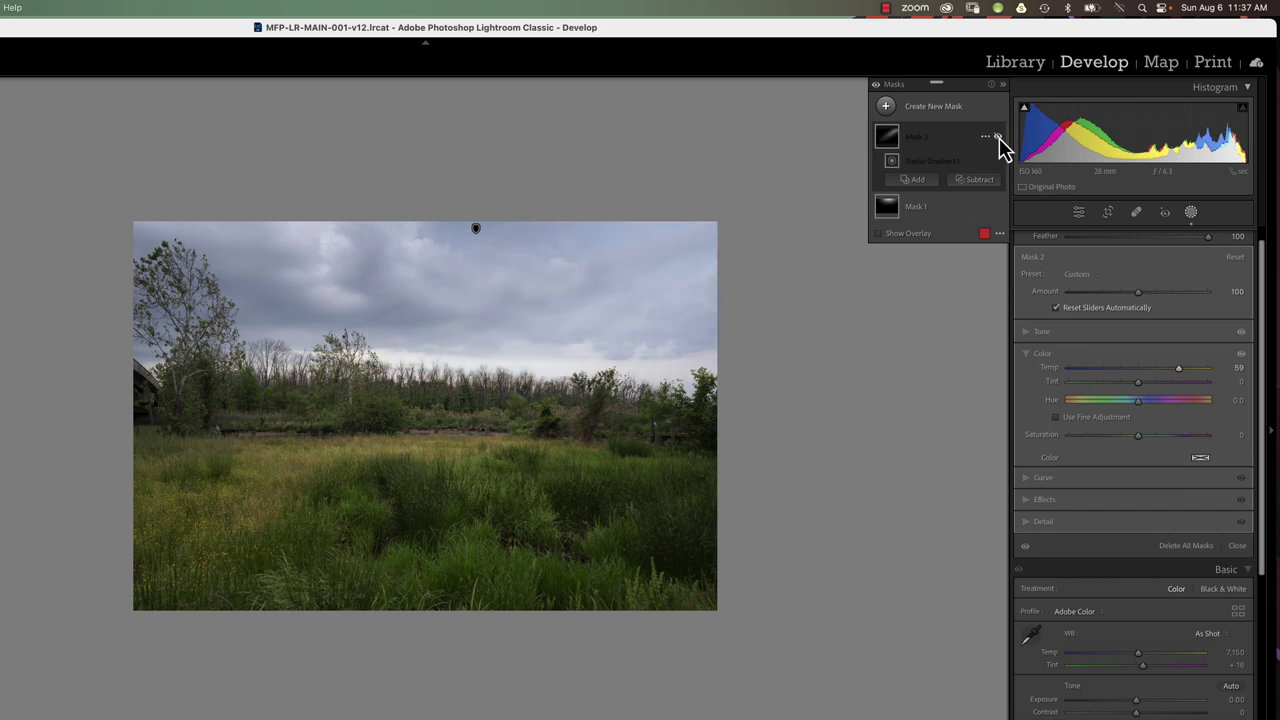
left_click(998, 138)
left_click(998, 138)
left_click(998, 138)
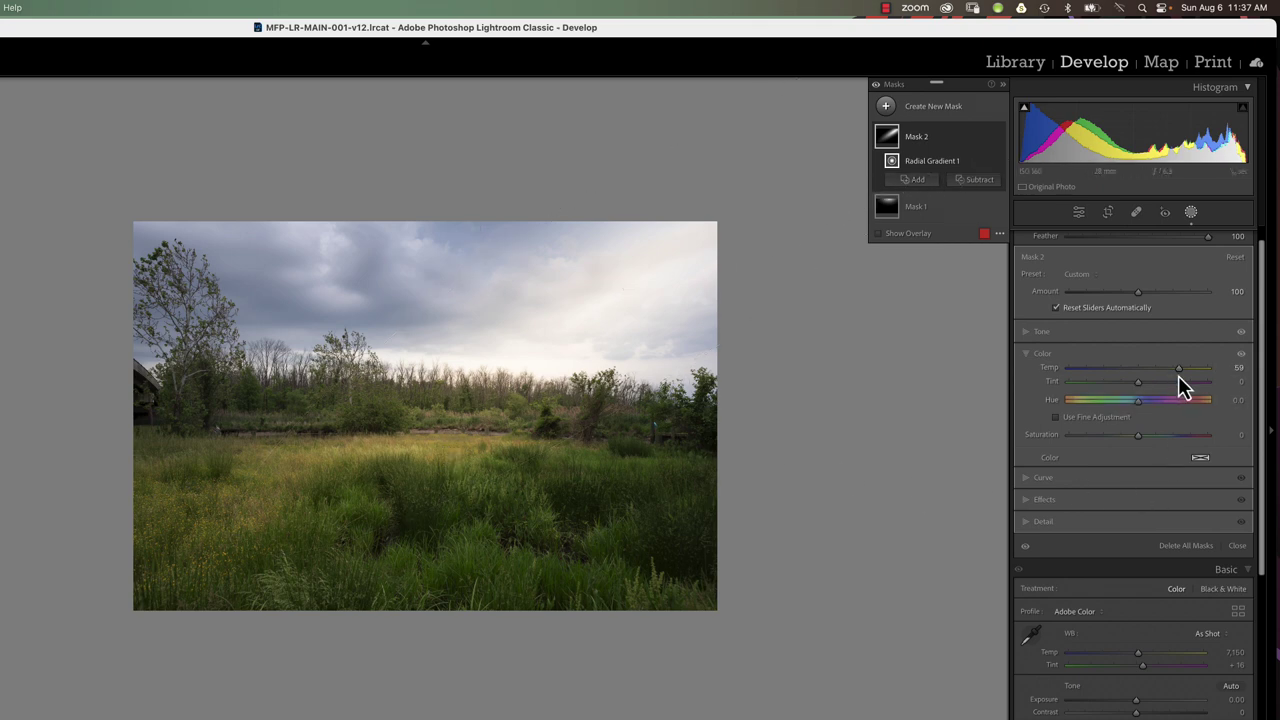
Review Mask 2's tone and color settings, and reduce its overall Amount to 50
left_click(1050, 336)
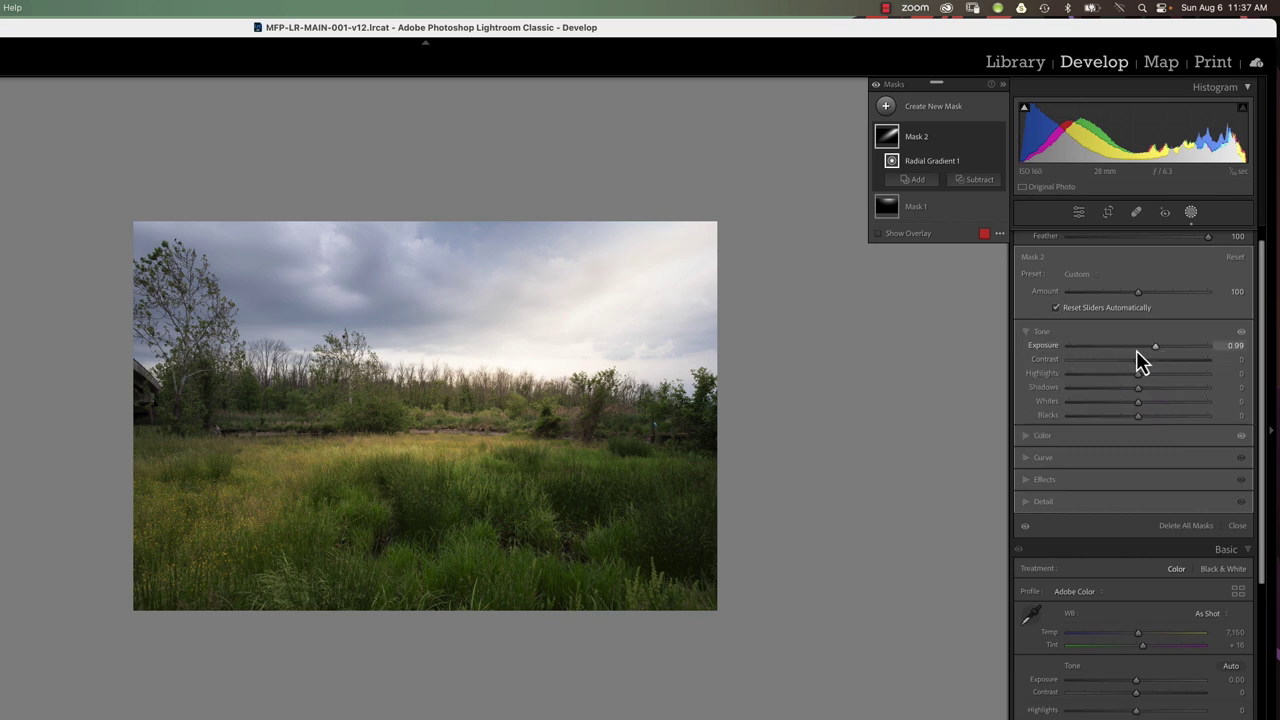
left_click(1045, 438)
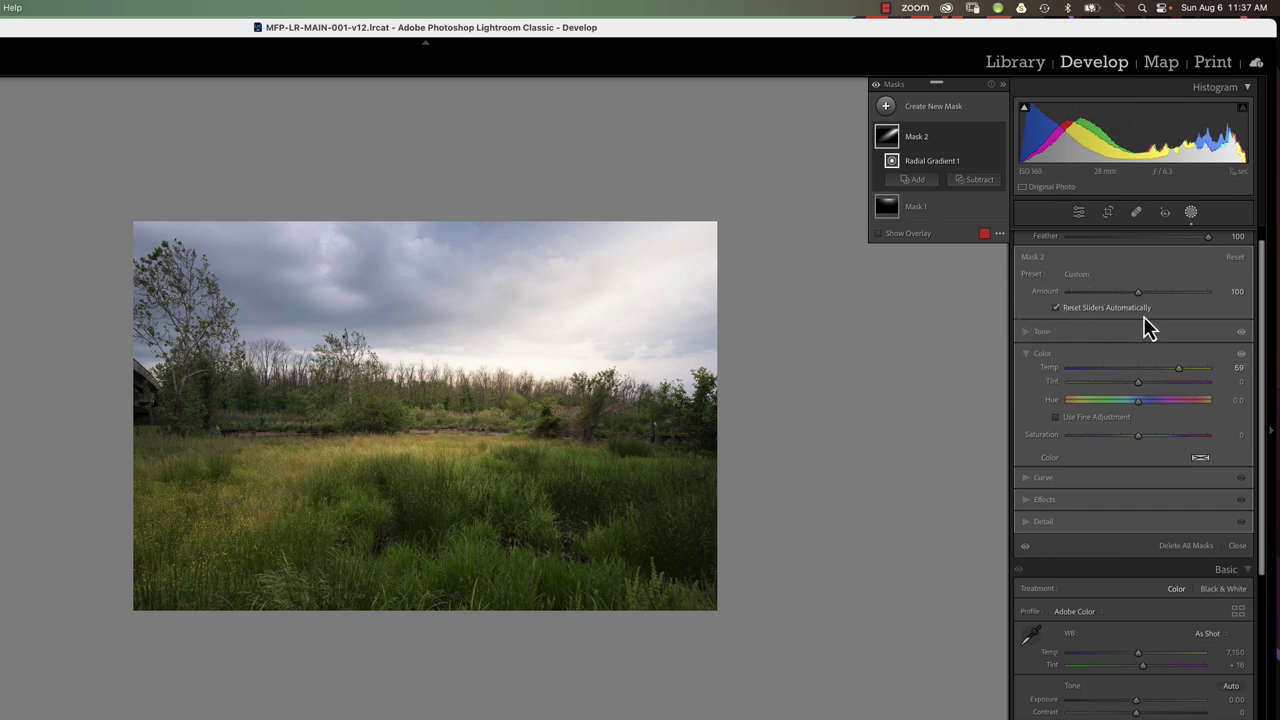
left_click_drag(1140, 297, 1103, 316)
Toggle Mask 2's visibility several times to compare the softened effect at the reduced Amount
mouse_move(883, 343)
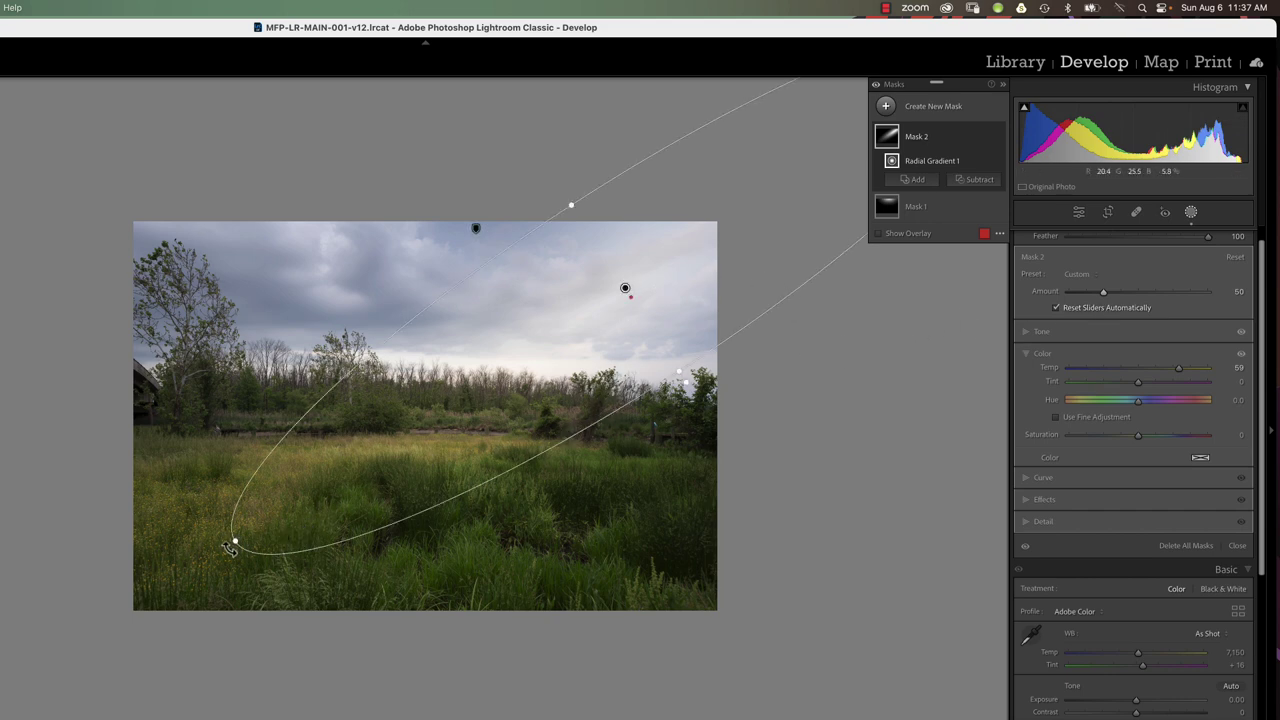
left_click(997, 137)
left_click(997, 137)
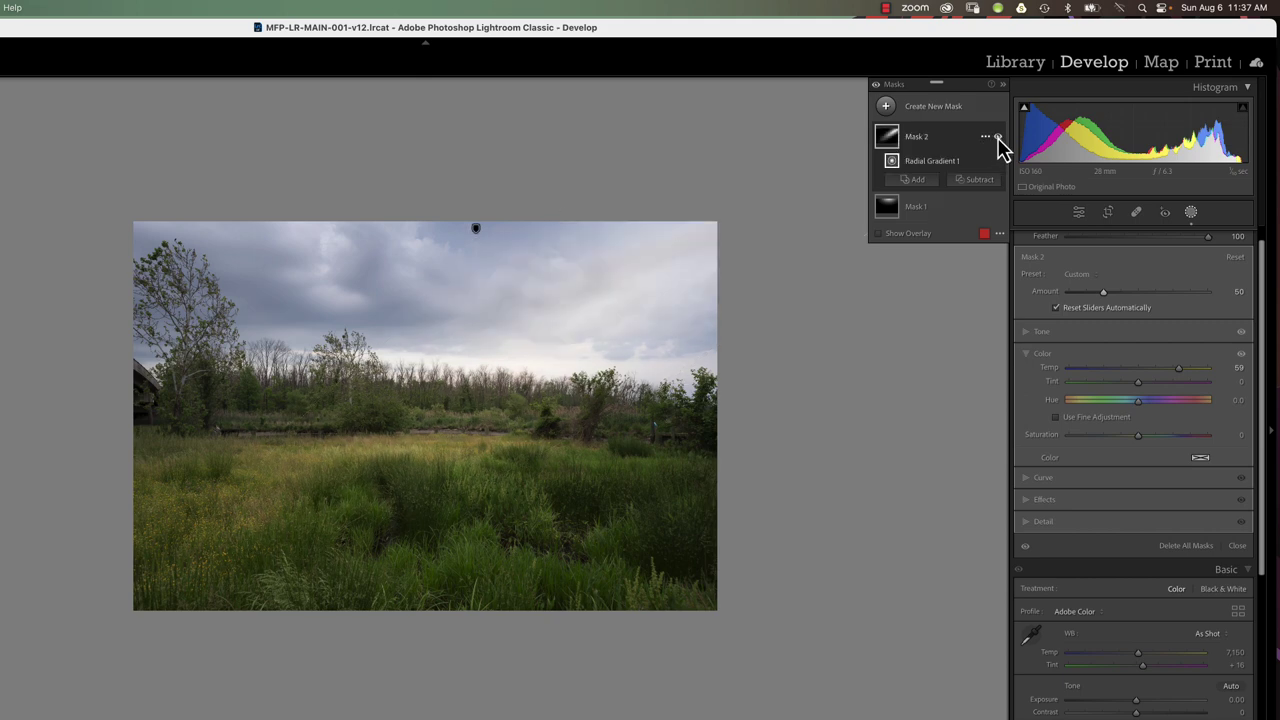
left_click(997, 137)
left_click(997, 137)
left_click(997, 137)
left_click(997, 137)
Extend Mask 2's ellipse farther into the lower-left grass, adjust its end, and shift its center toward the photo's upper-right corner
mouse_move(817, 220)
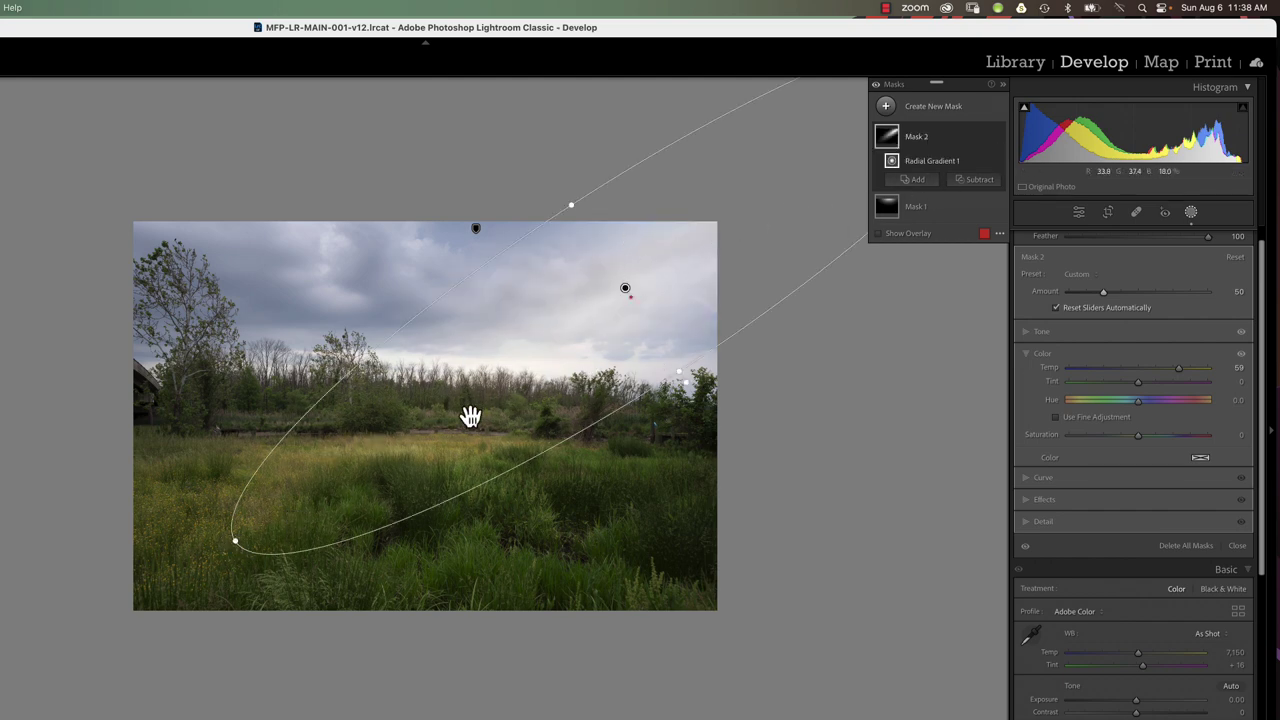
left_click_drag(234, 541, 174, 580)
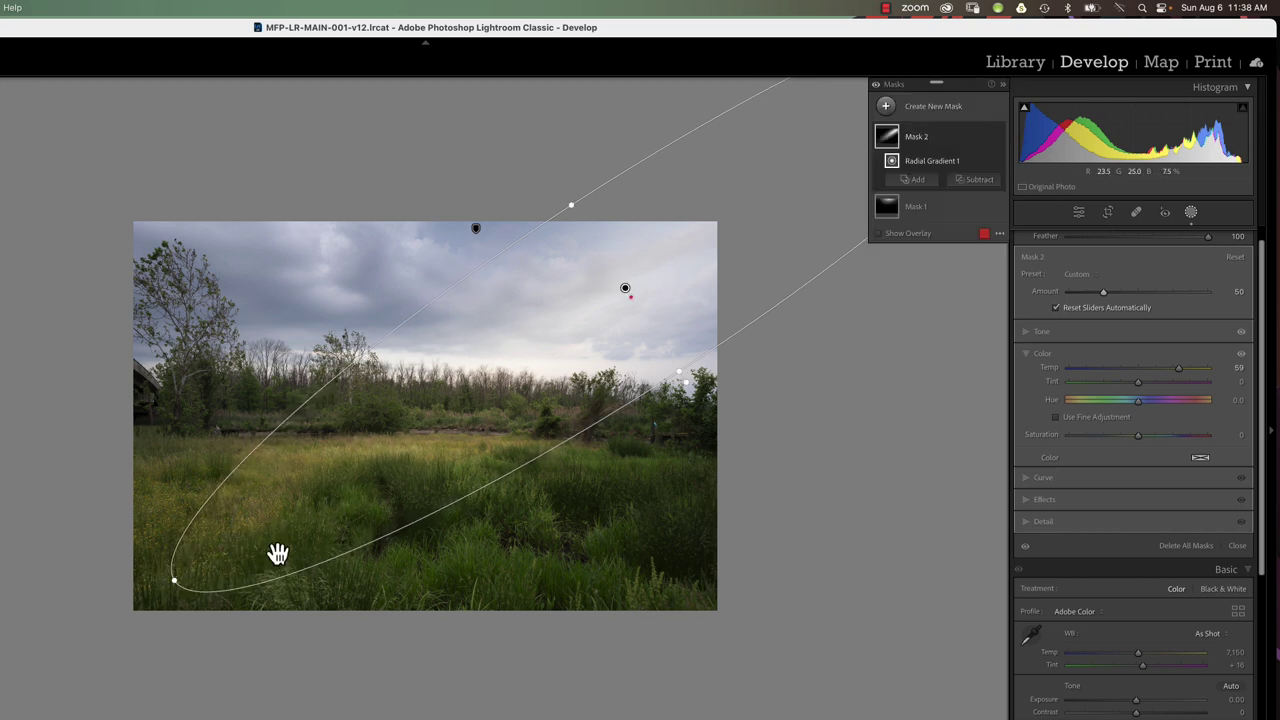
left_click_drag(627, 294, 669, 271)
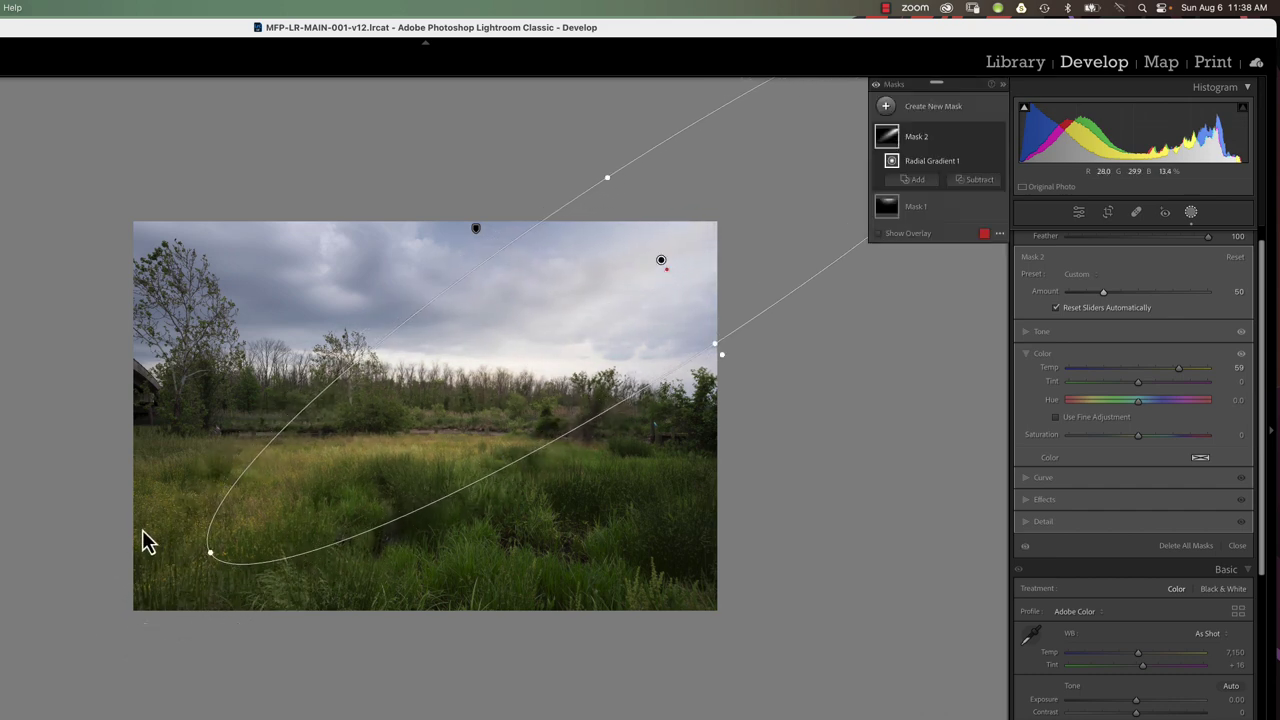
left_click_drag(204, 557, 186, 534)
left_click_drag(663, 271, 671, 276)
Raise Mask 2's Amount to 200 to preview the strongest effect, and reduce it to 38
left_click_drag(1104, 292, 1228, 310)
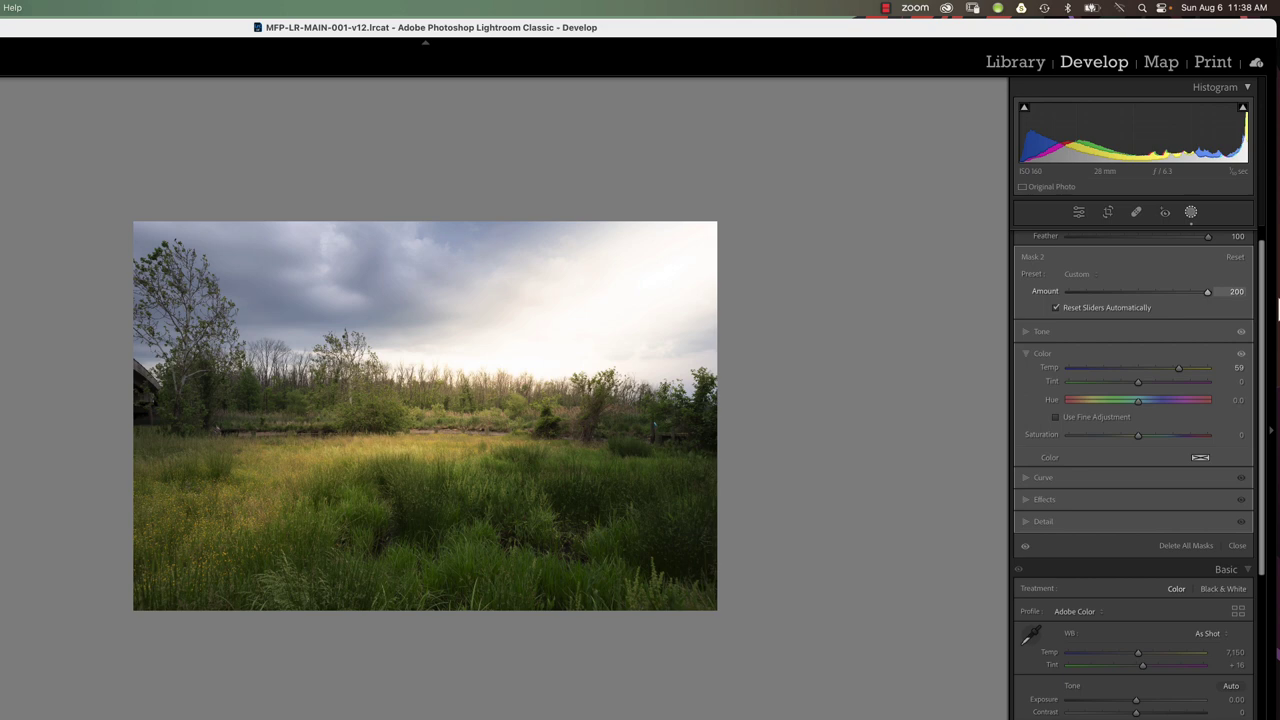
left_click_drag(1277, 310, 1214, 323)
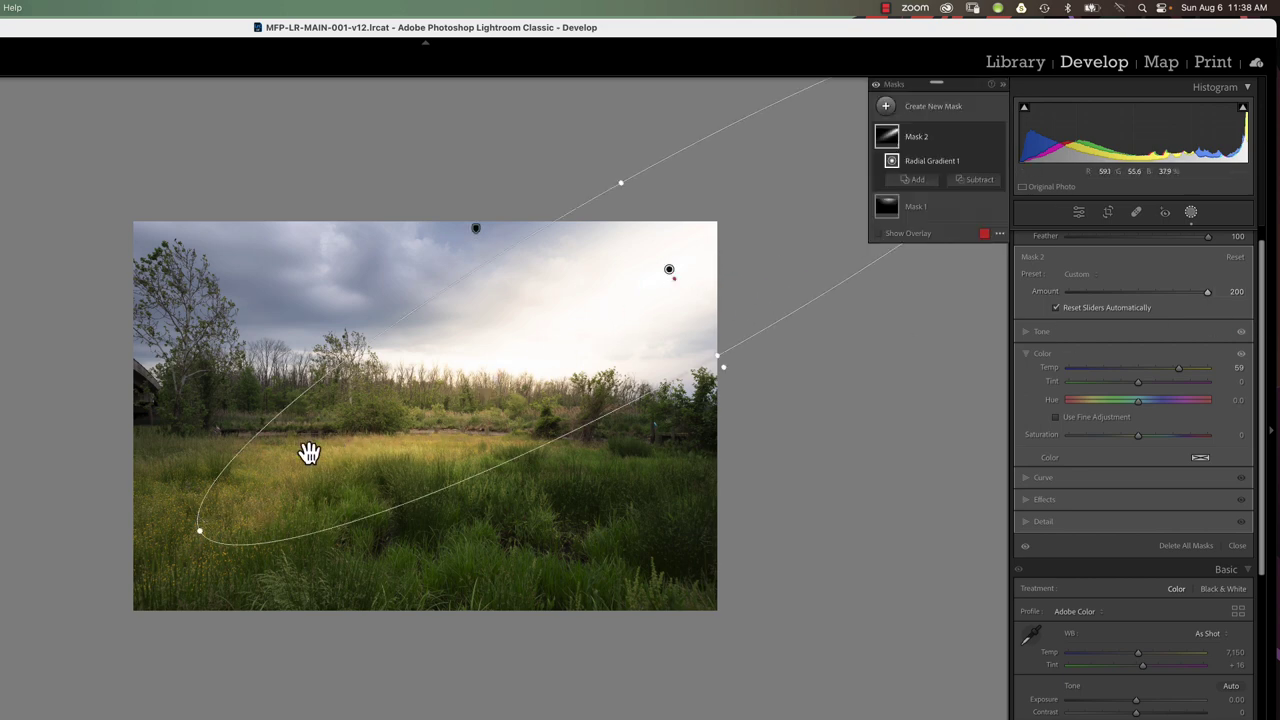
left_click_drag(1208, 293, 1097, 331)
Toggle Mask 2's visibility to compare the photo before and after the final subtle light beam
mouse_move(991, 149)
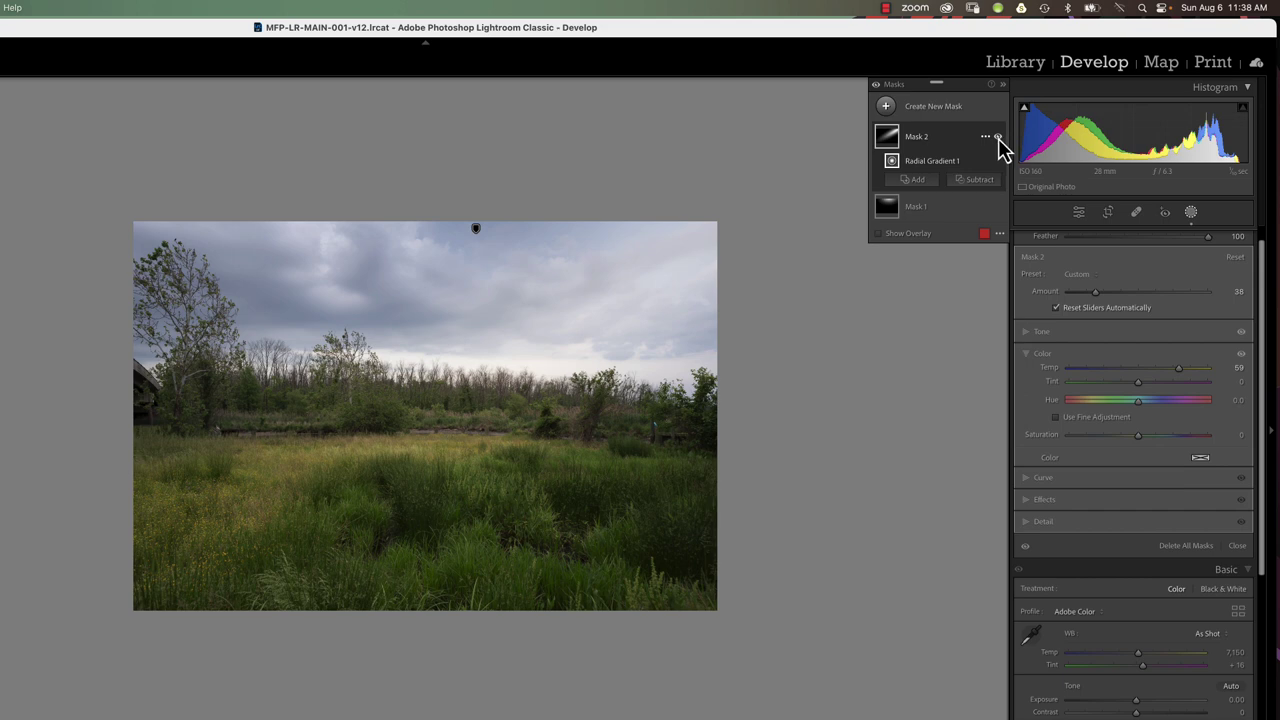
left_click(998, 138)
left_click(998, 138)
left_click(998, 138)
left_click(998, 138)
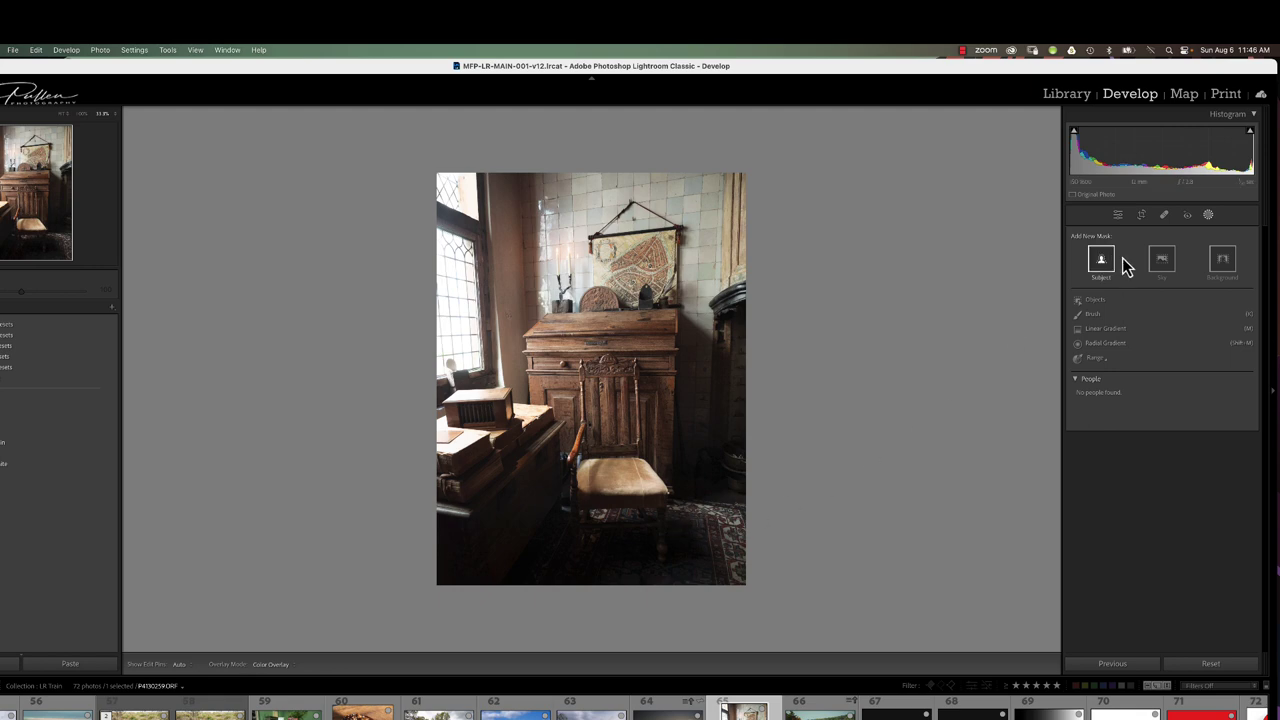
Apply Auto tone settings and the Auto Upright transform to the interior photo of the chair and wooden desk
left_click(1117, 215)
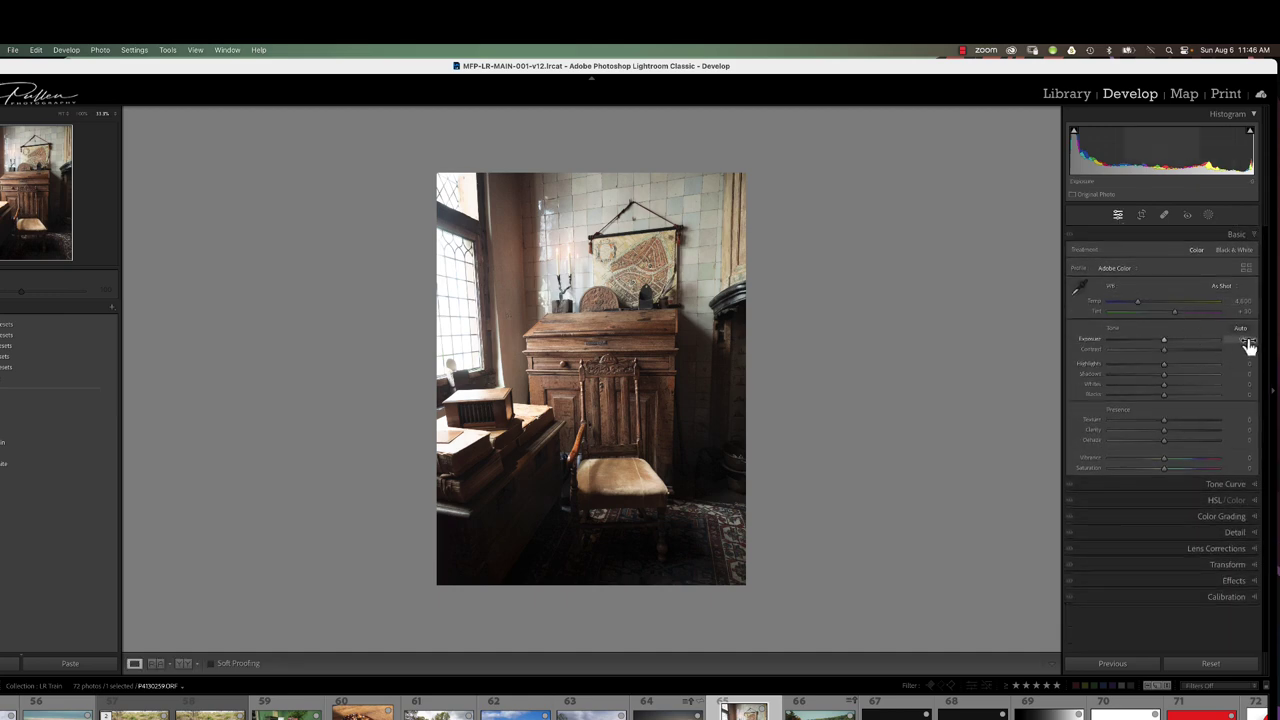
left_click(1239, 329)
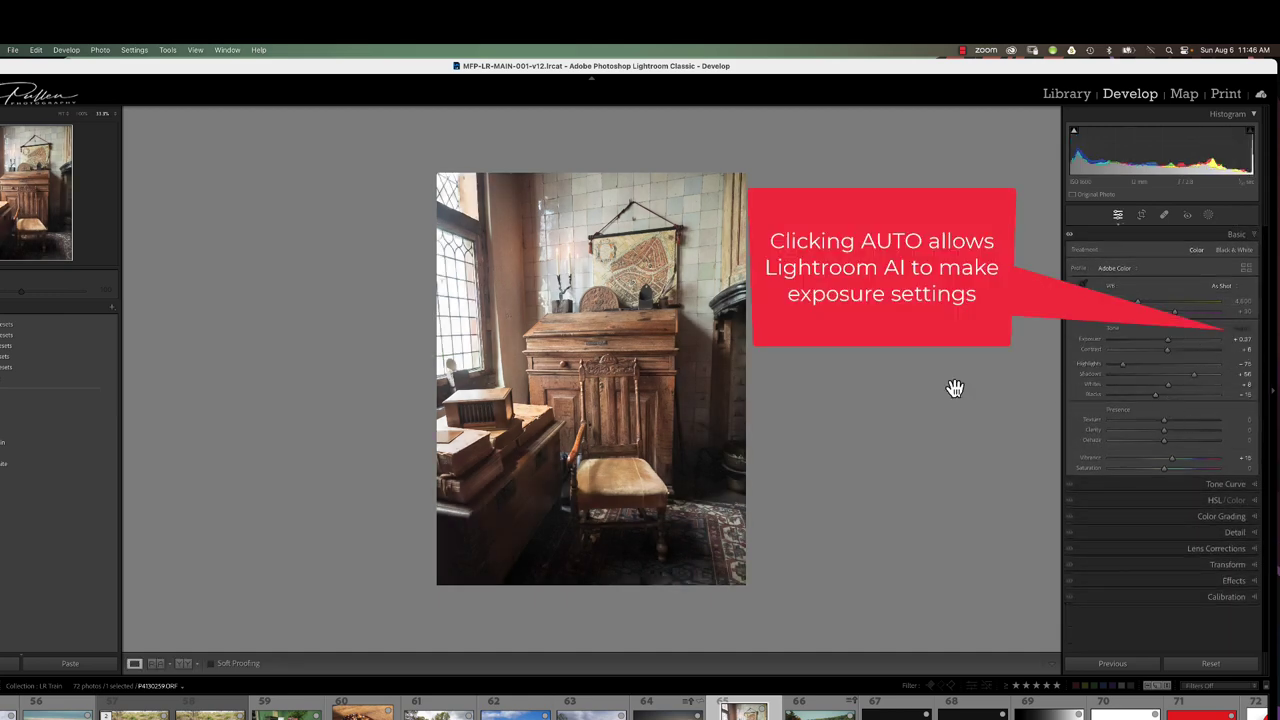
left_click(1214, 566)
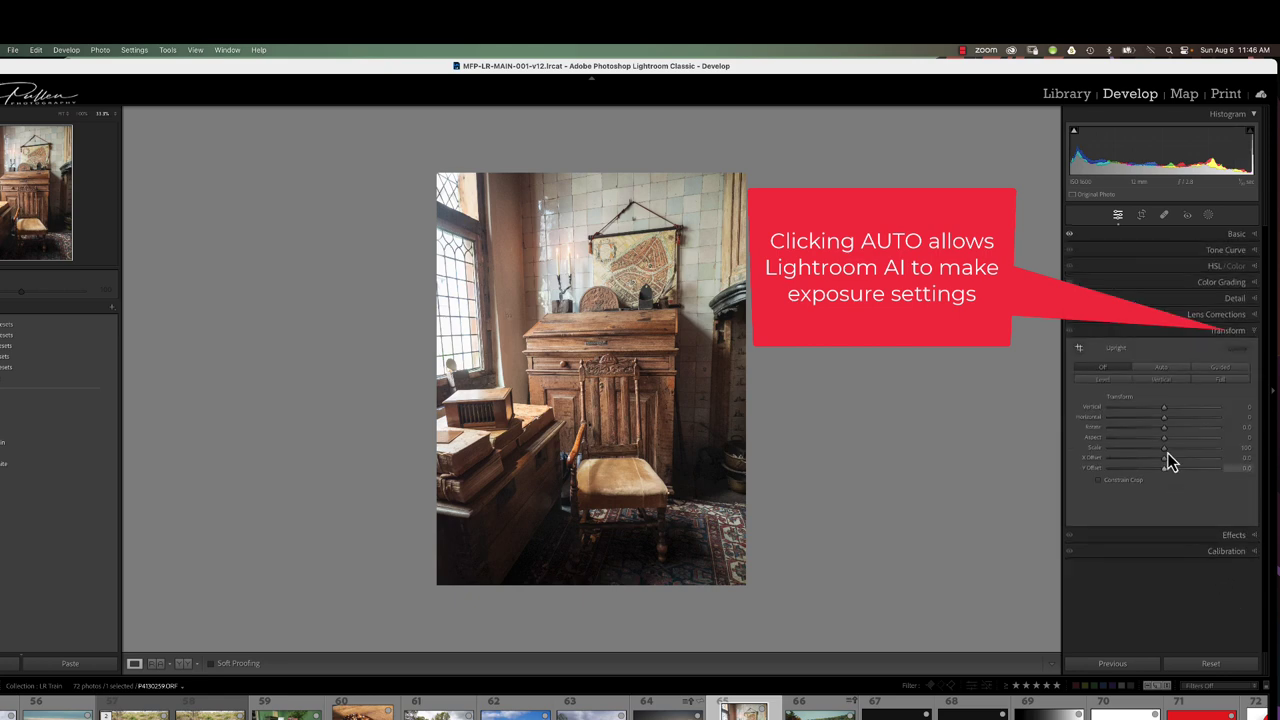
left_click(1162, 368)
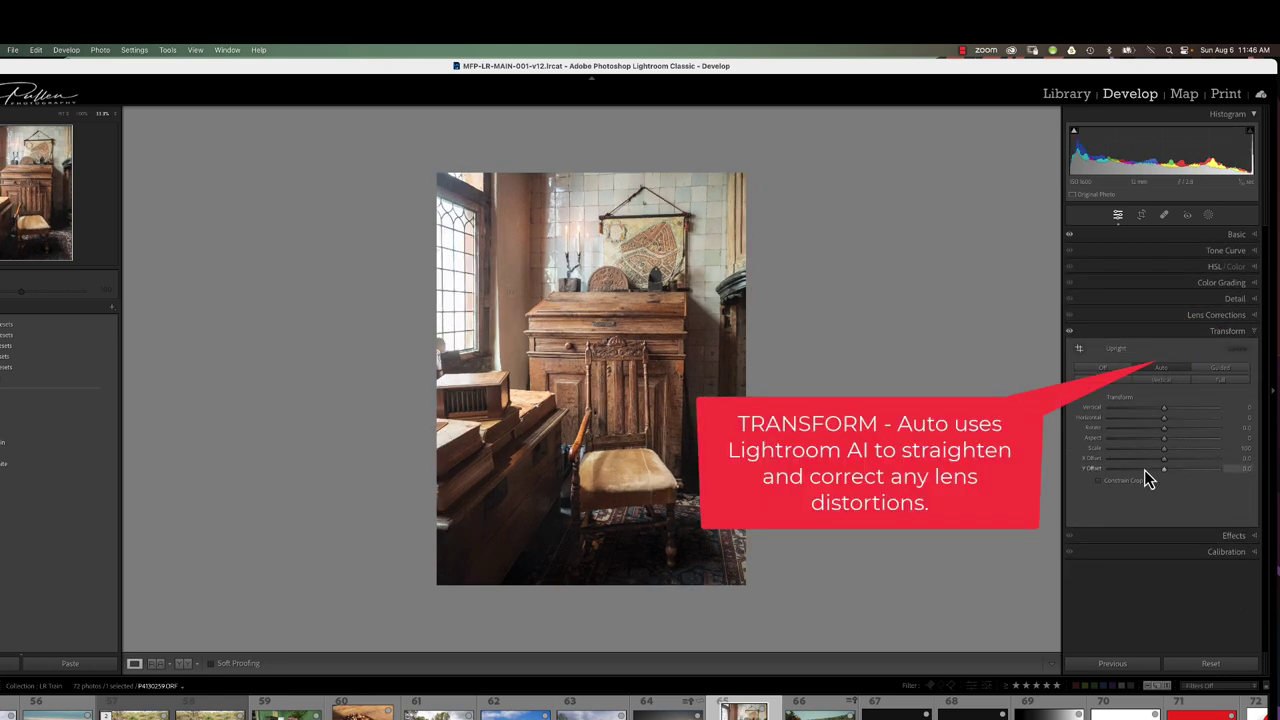
Set the photo's Exposure to -0.35 and add a radial gradient mask as a tall ellipse centered on the right edge
left_click(1238, 236)
left_click_drag(1168, 340, 1161, 342)
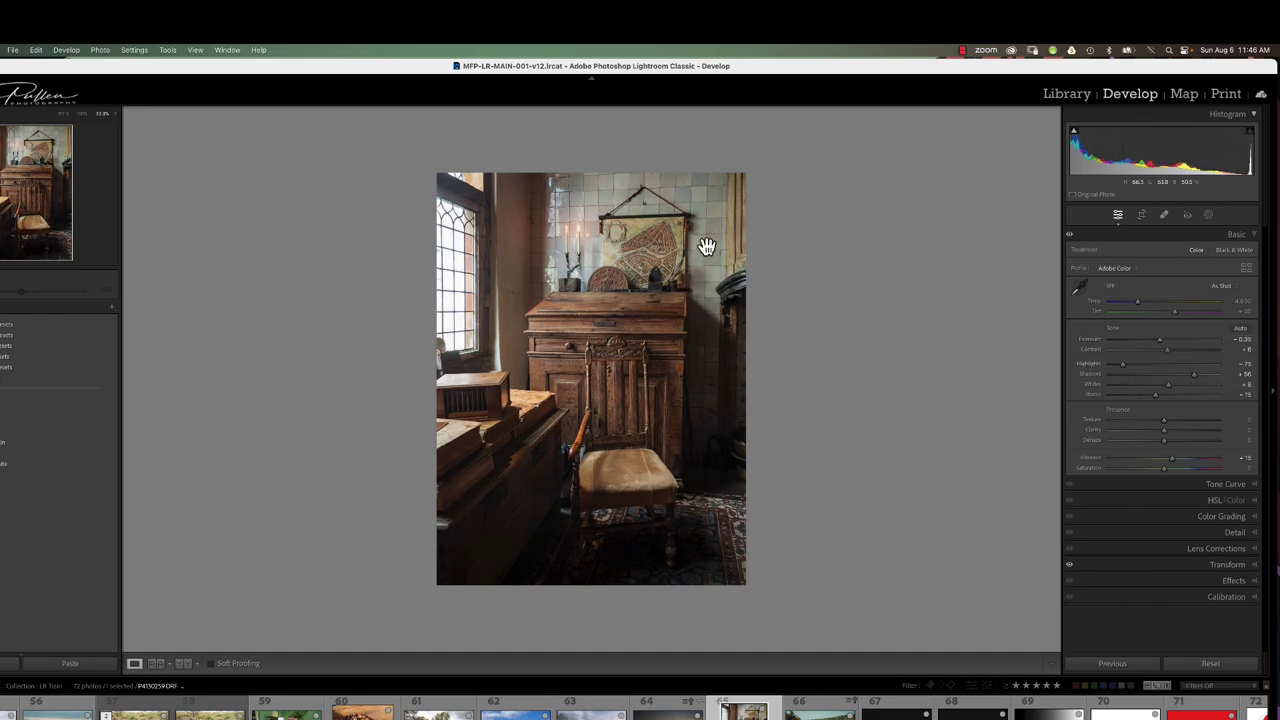
left_click(1206, 217)
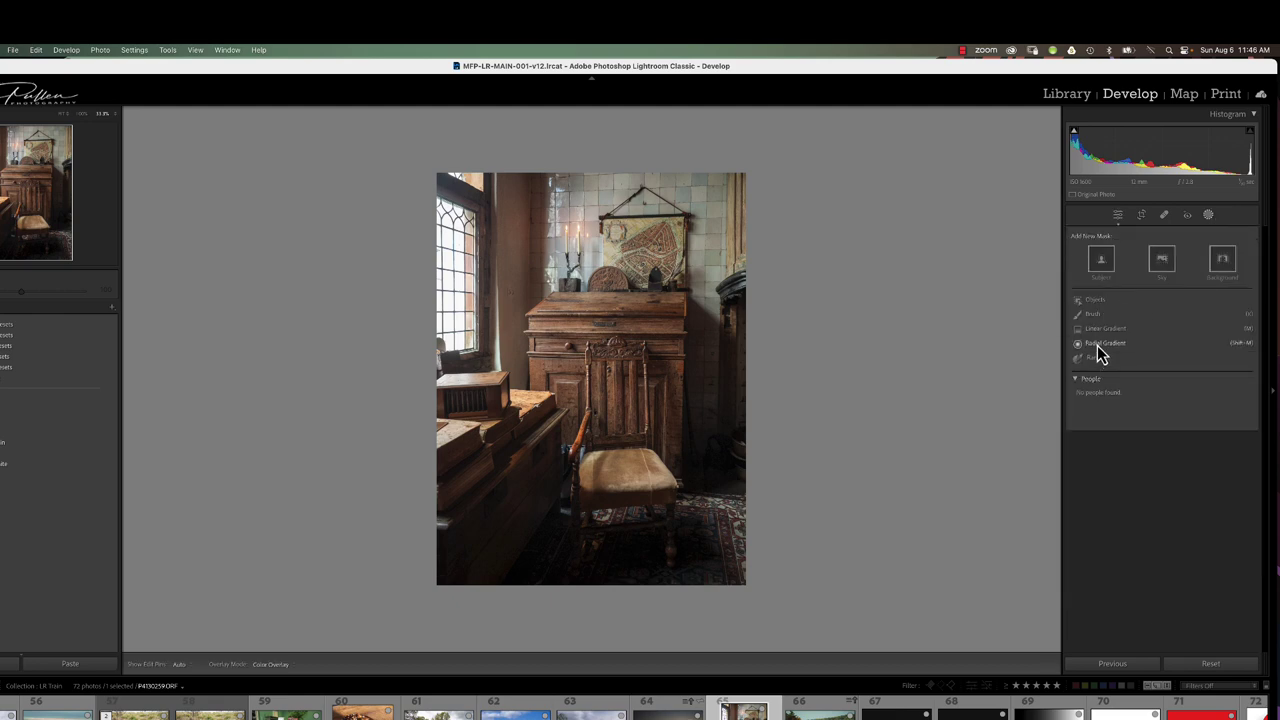
left_click(1098, 349)
left_click_drag(710, 316, 849, 551)
left_click_drag(717, 323, 766, 374)
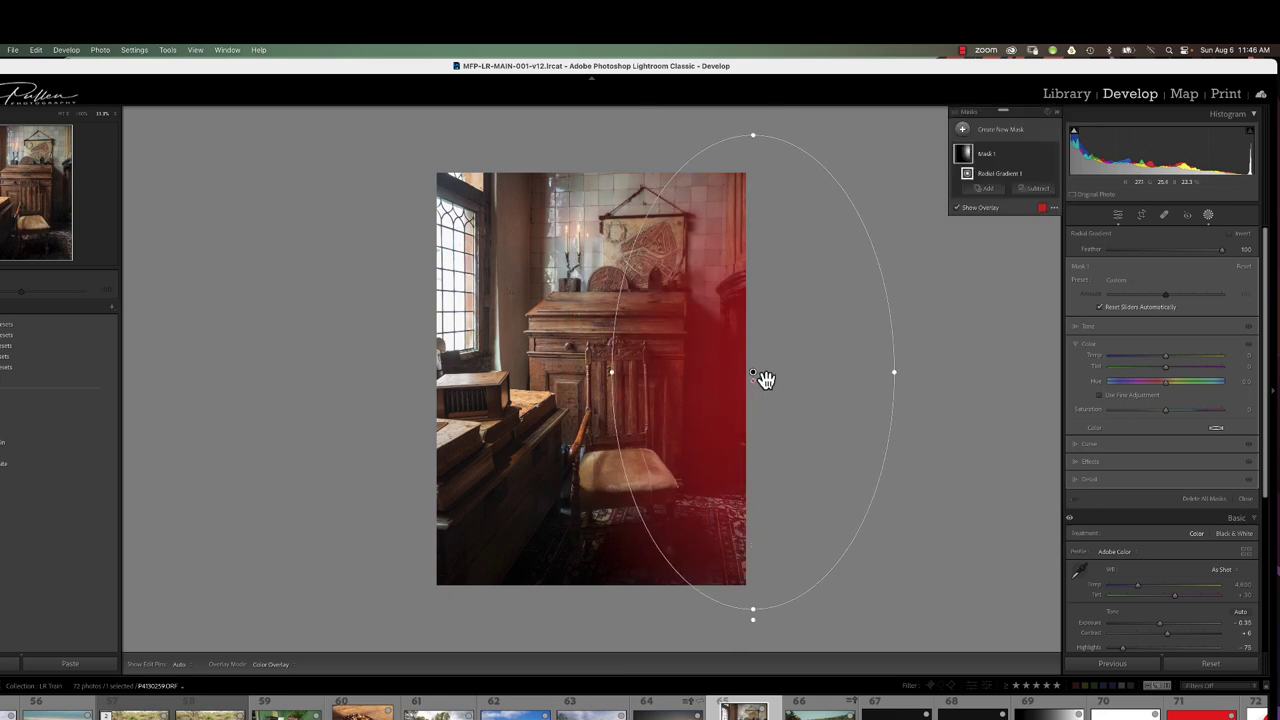
Set Mask 1's Exposure to 0.76, Shadows to 25 and Clarity to 39 to bring out the dark right side
left_click(1094, 332)
left_click_drag(1164, 340, 1181, 374)
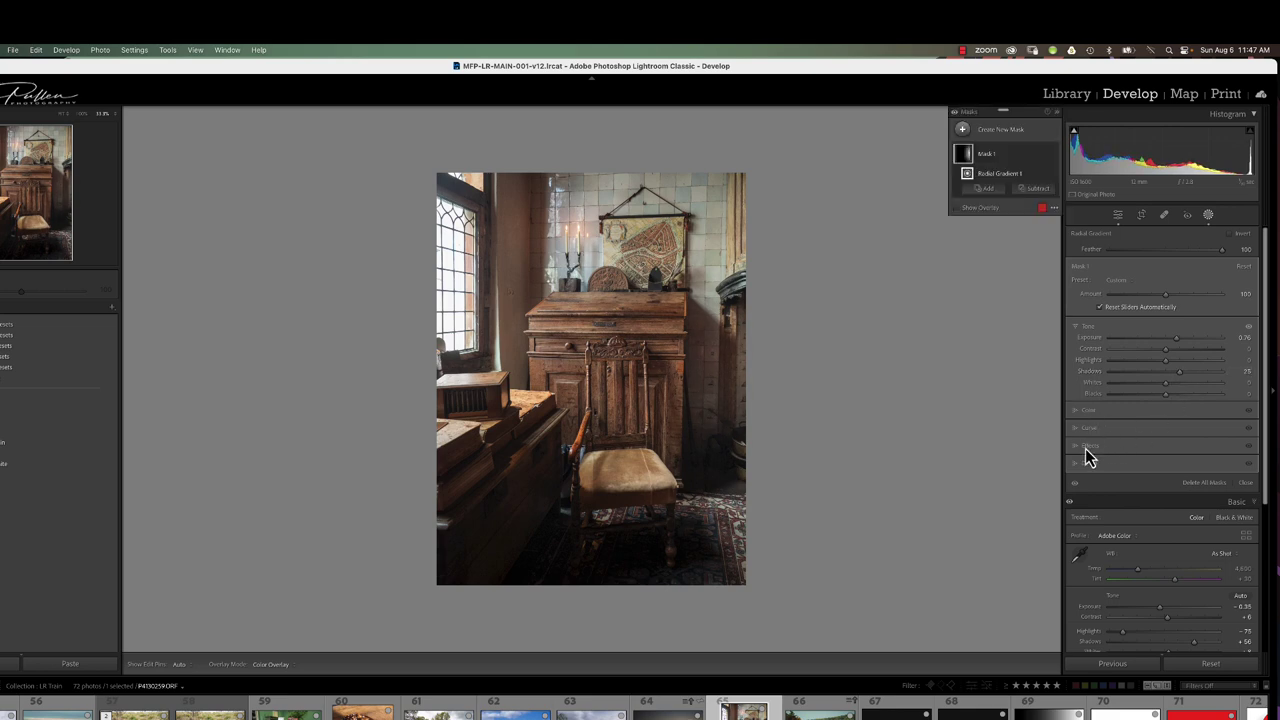
left_click(1086, 446)
left_click_drag(1168, 406, 1189, 407)
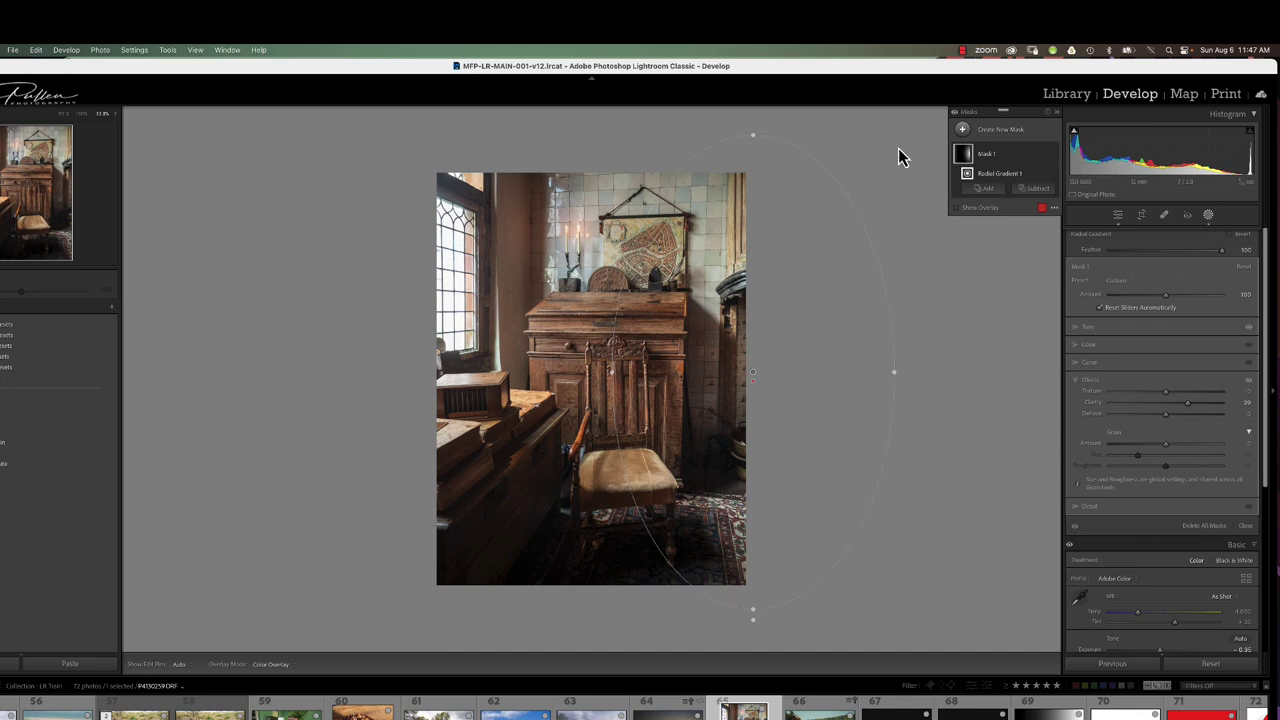
Add a second radial gradient mask over the lower-left desk area, with Exposure 1.96, Contrast 41 and Shadows 16
left_click(963, 129)
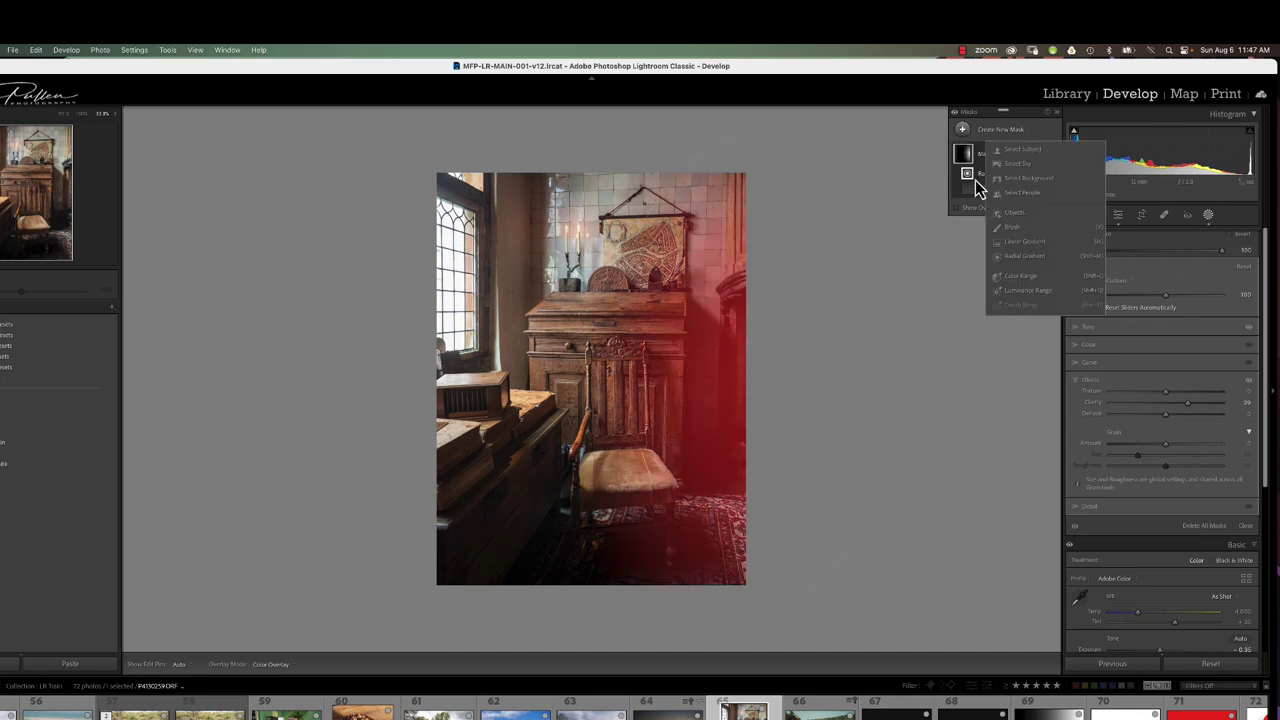
left_click(1022, 256)
left_click_drag(445, 551, 621, 423)
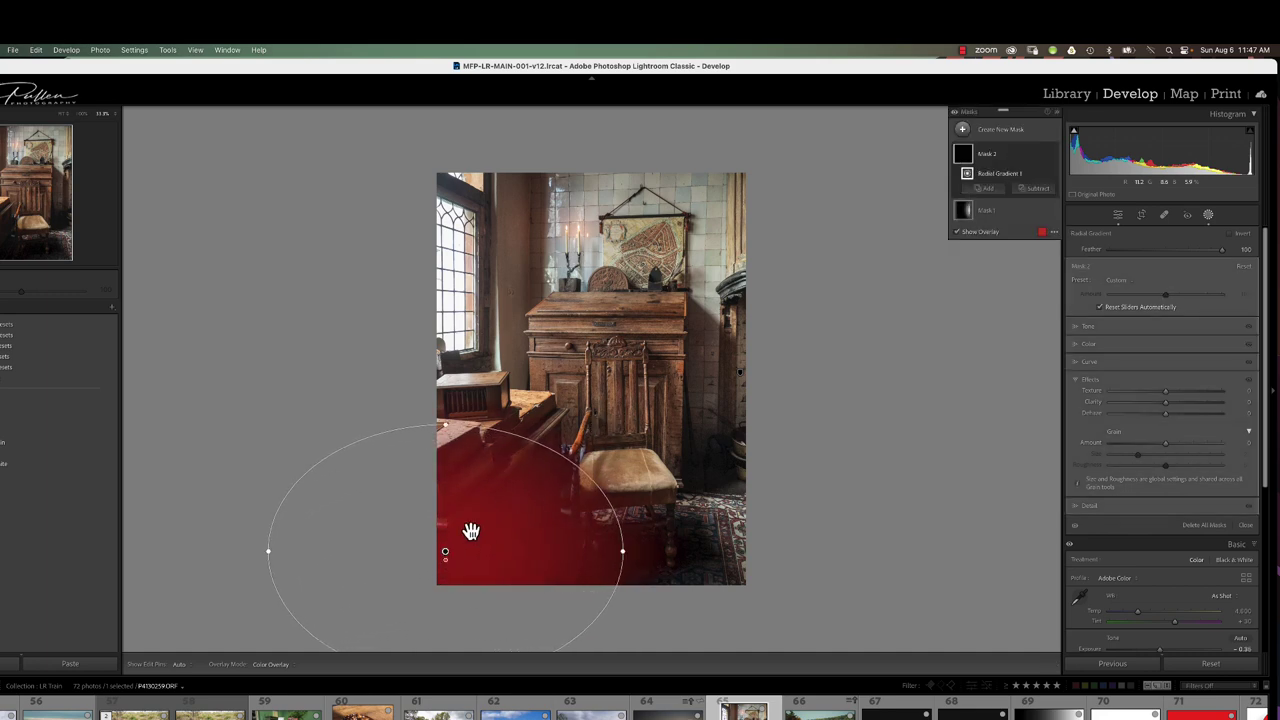
left_click_drag(449, 557, 507, 570)
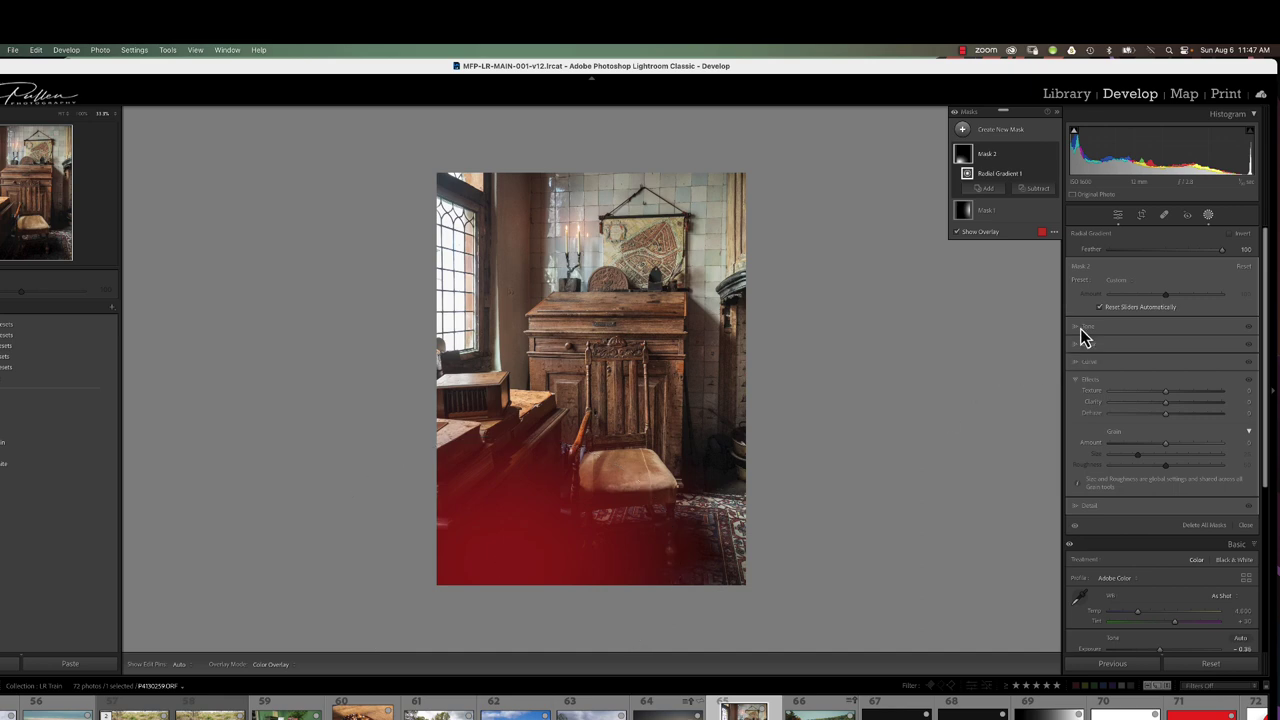
left_click(1078, 329)
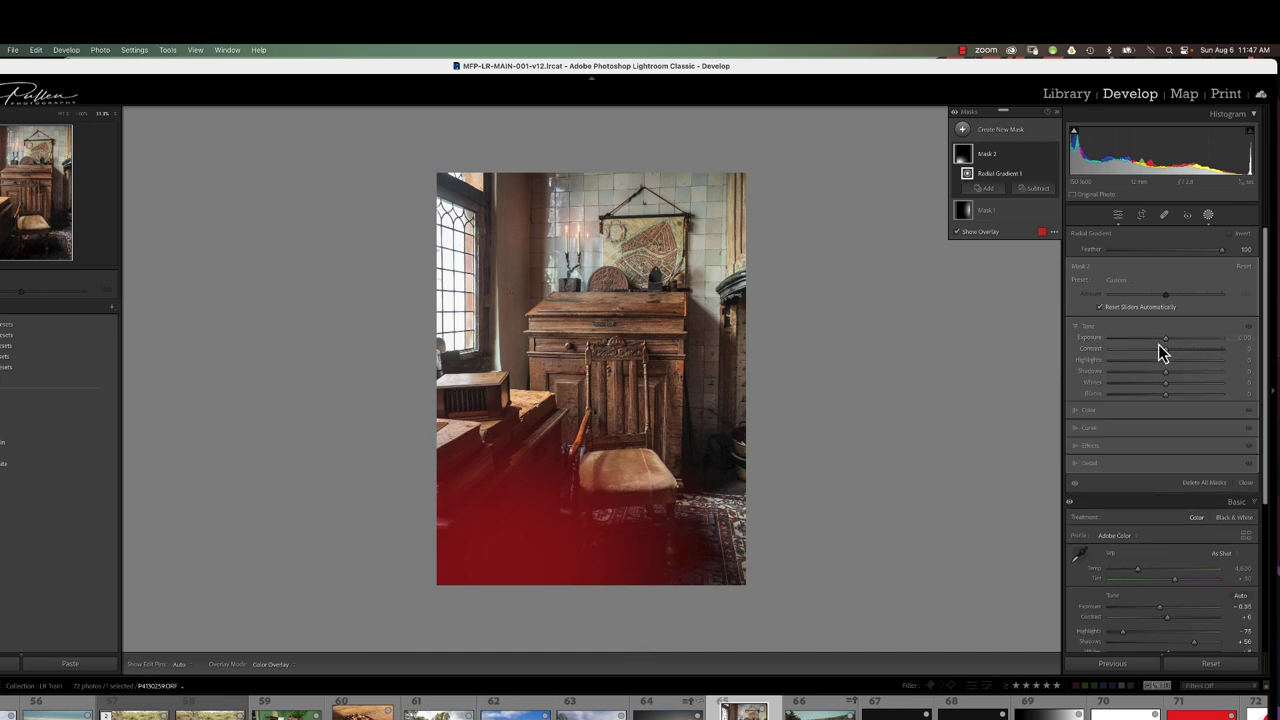
left_click_drag(1166, 340, 1190, 353)
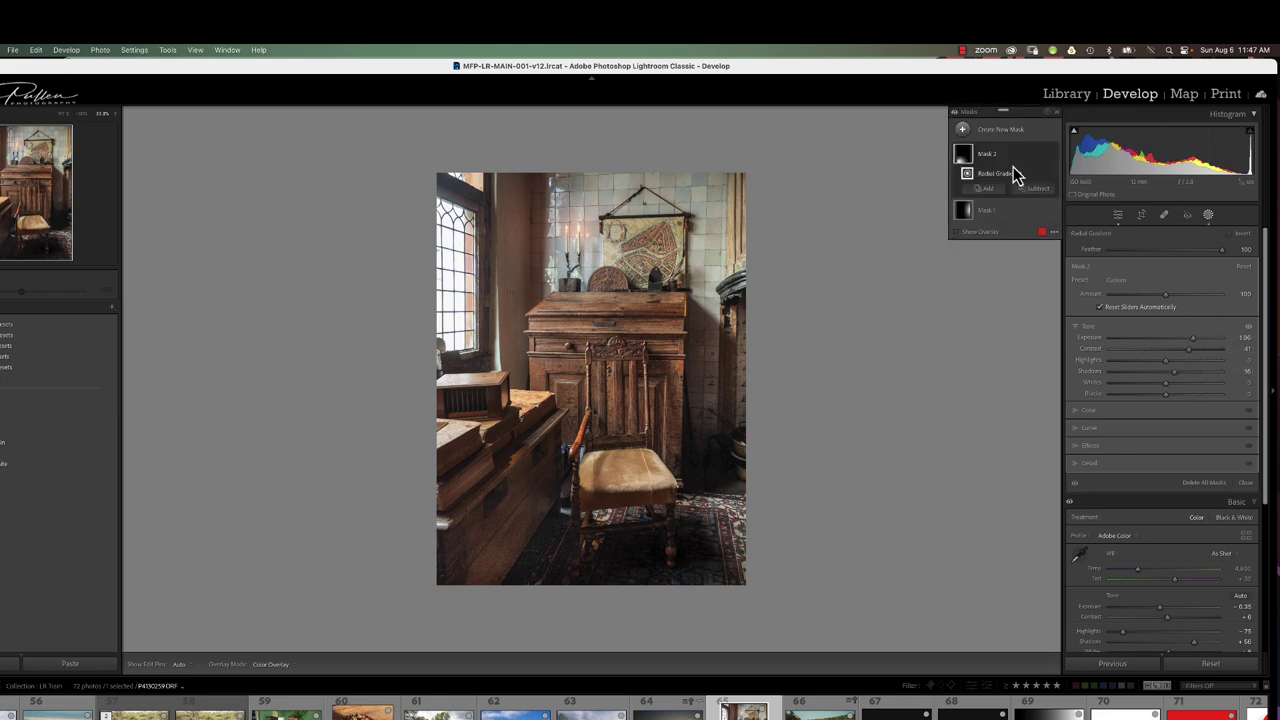
Add a third radial gradient mask over the rug beneath the chair, with Exposure 1.18, Shadows 15 and Amount 105
left_click(962, 130)
left_click(1020, 263)
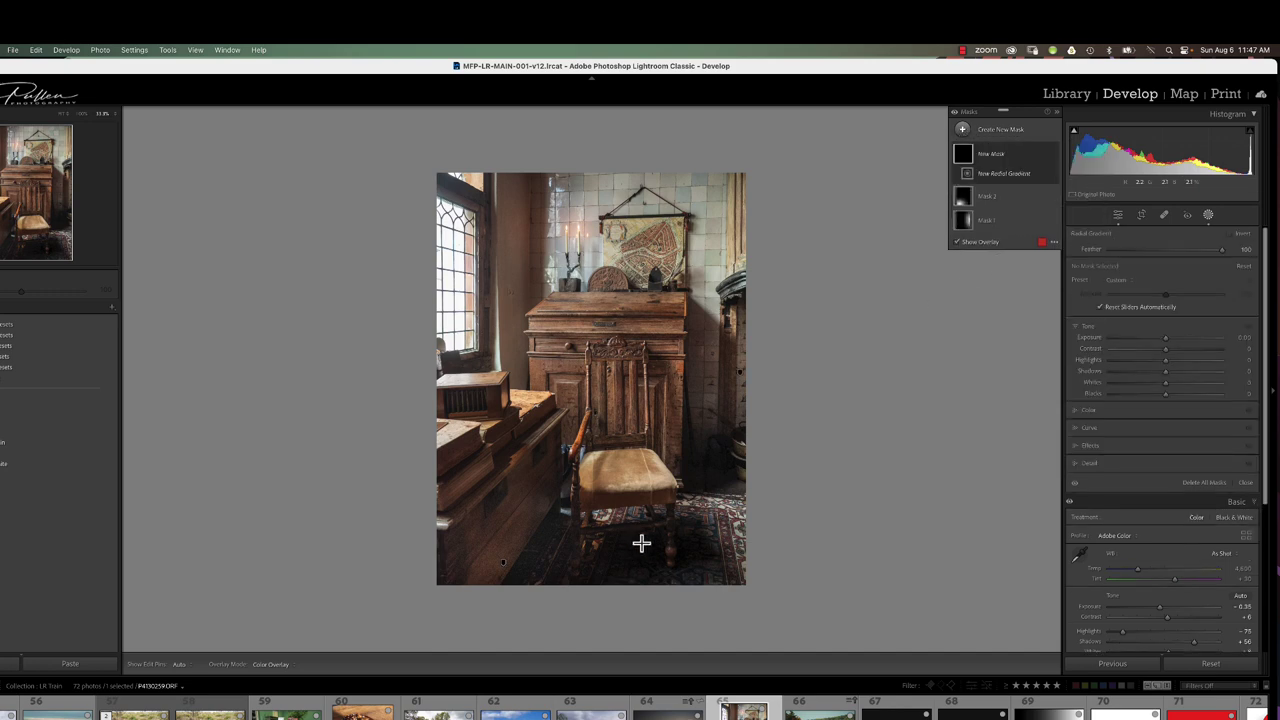
mouse_move(641, 543)
left_mouse_down()
mouse_move(726, 594)
mouse_move(723, 606)
mouse_move(640, 557)
left_mouse_up()
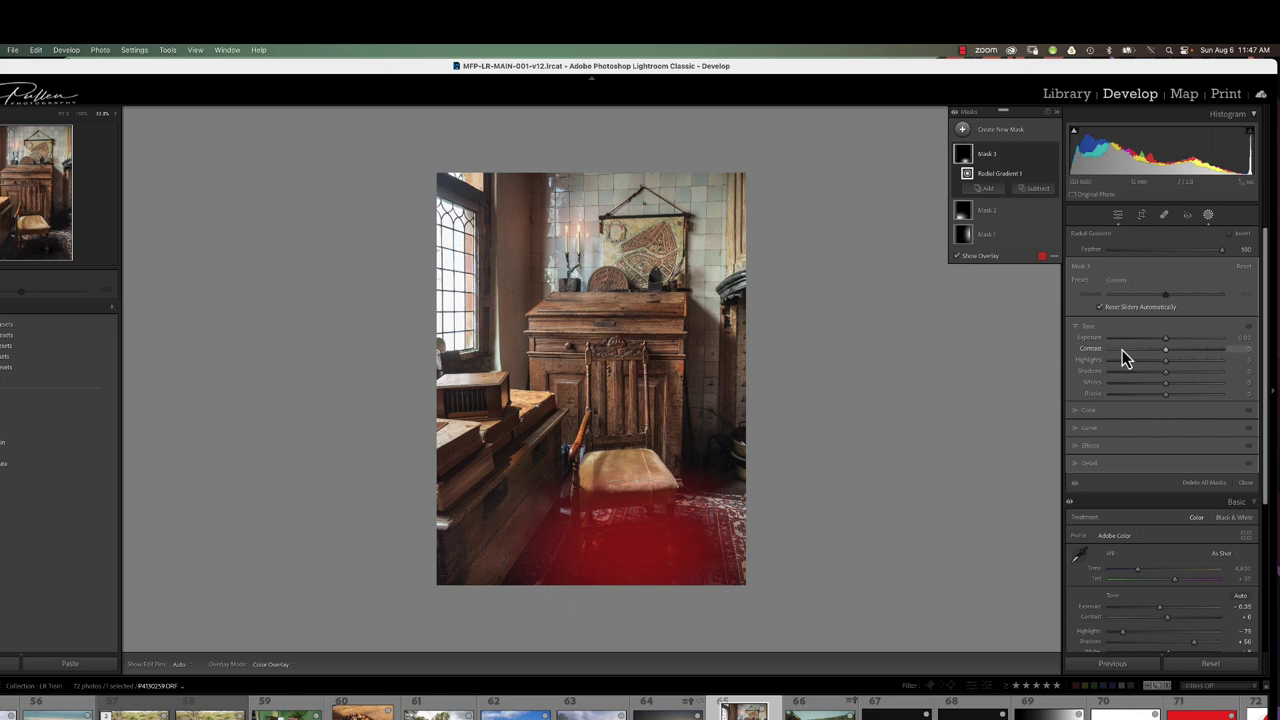
left_click_drag(1165, 338, 1179, 379)
left_click_drag(1186, 345, 1180, 342)
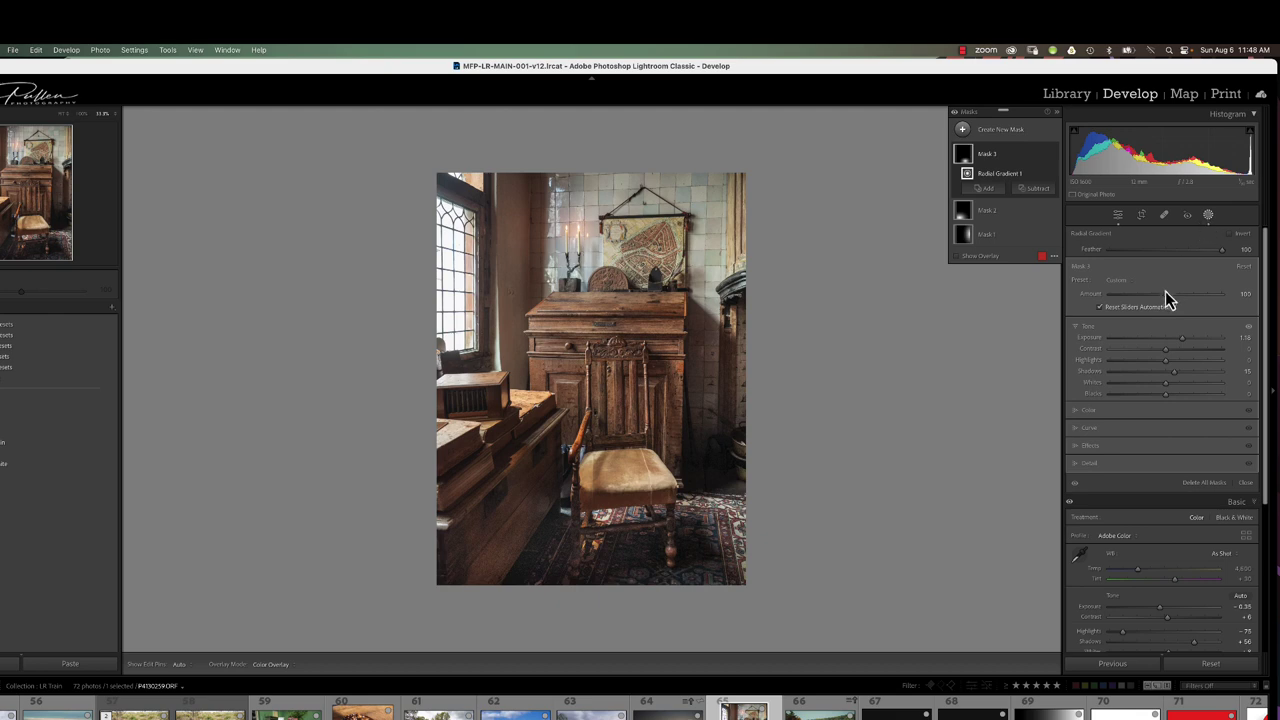
left_click_drag(1166, 291, 1177, 298)
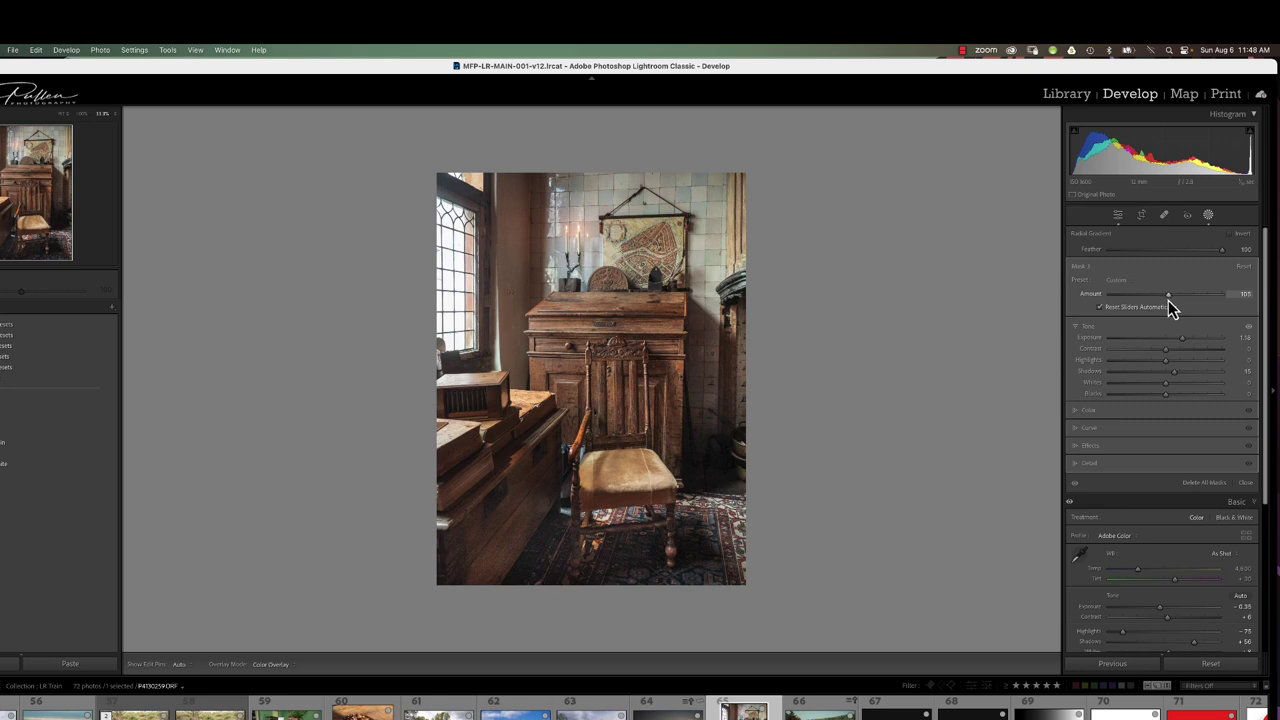
left_click_drag(1168, 300, 1168, 300)
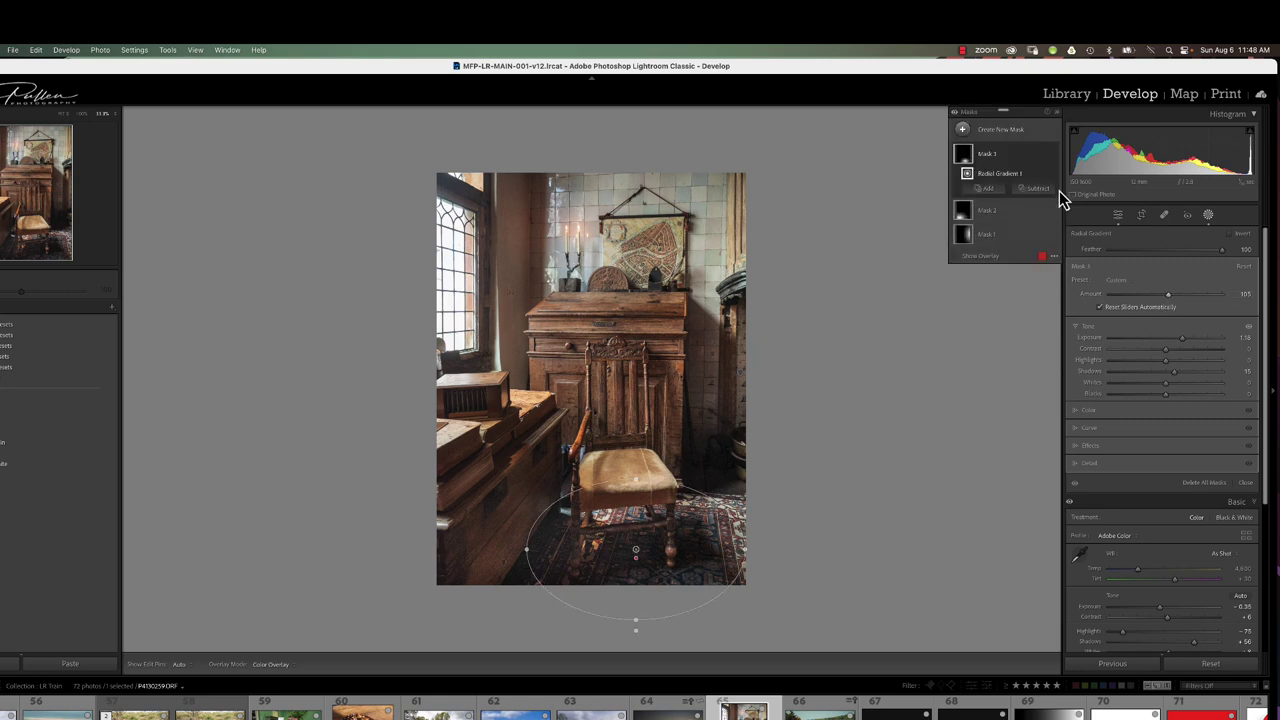
Add a fourth radial gradient mask at the window, rotate it diagonally downward to the right, and center it on the cabinet
left_click(966, 132)
left_click(1023, 266)
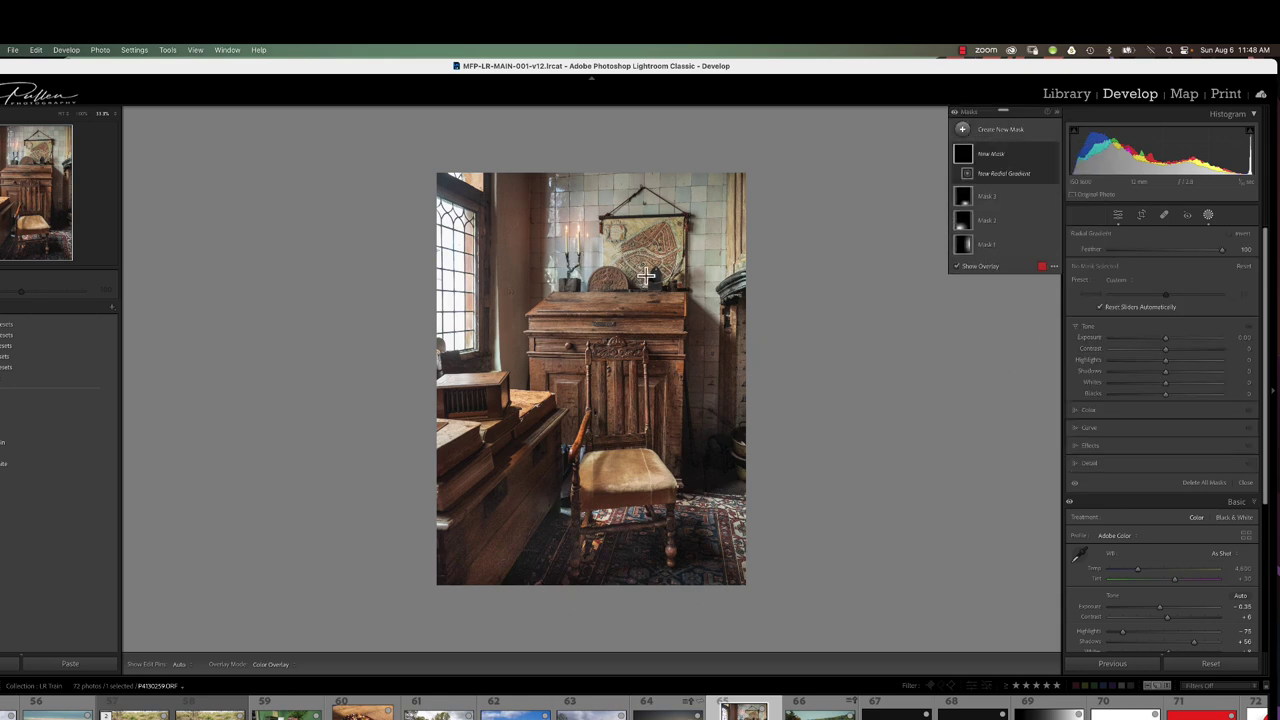
left_click_drag(458, 252, 692, 317)
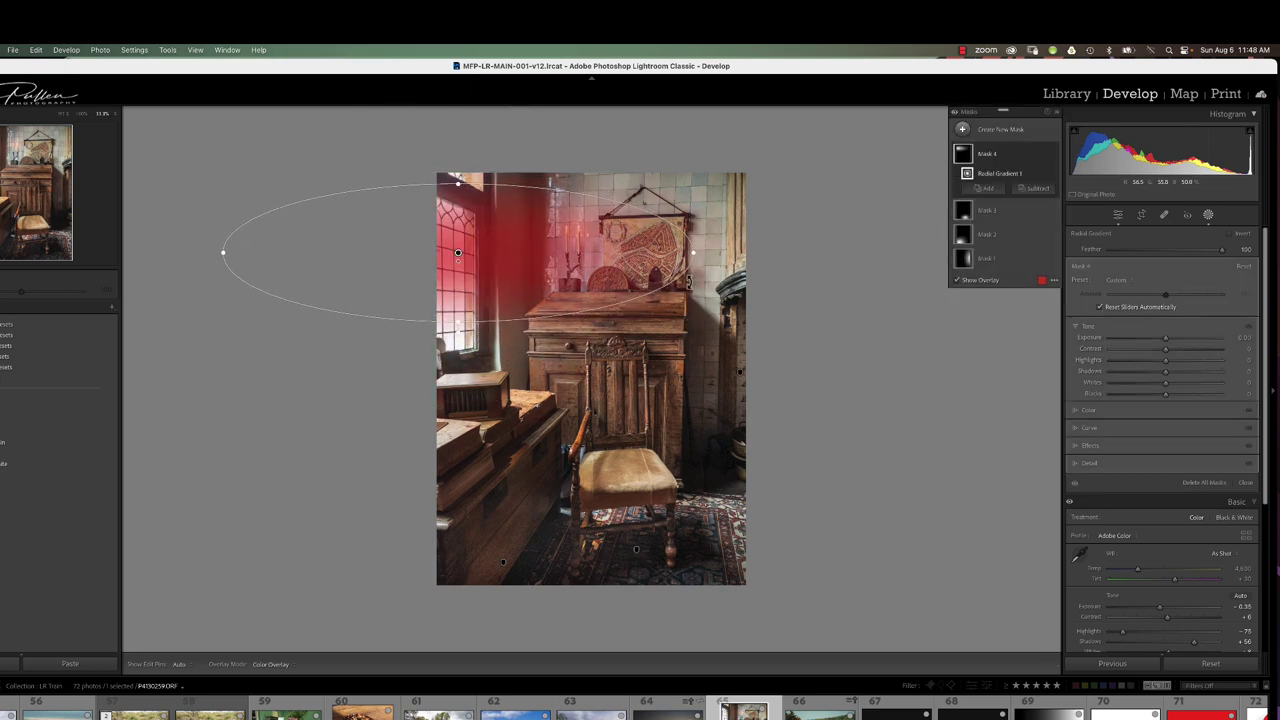
left_click_drag(700, 253, 653, 383)
left_click_drag(471, 257, 578, 358)
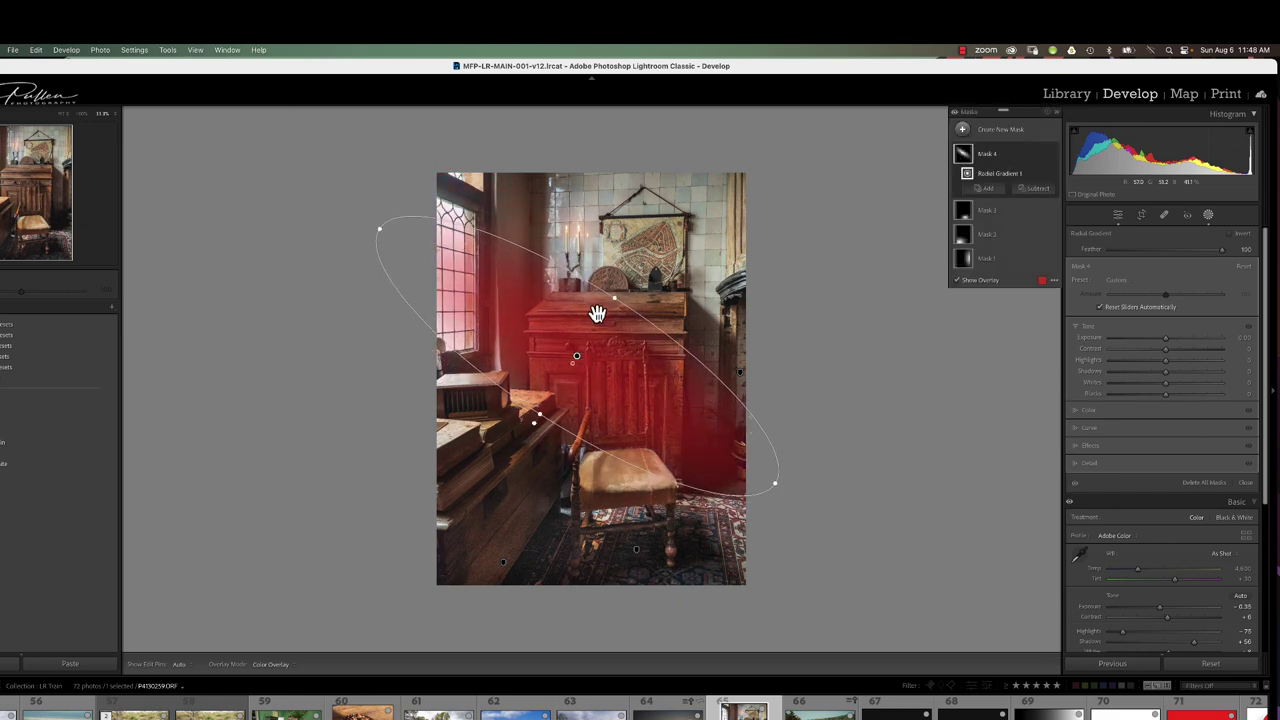
Reshape Mask 4's ellipse into a longer, narrower diagonal beam running from the window past the chair to the lower-right
left_click_drag(616, 298, 521, 316)
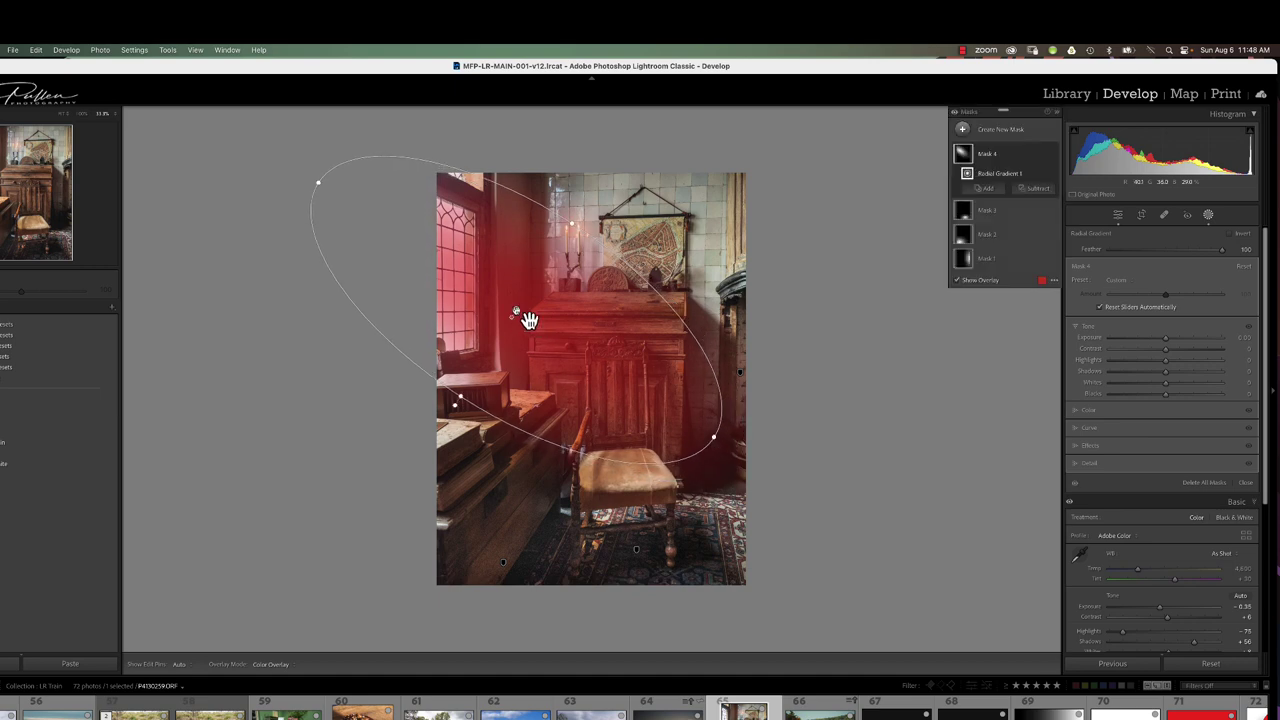
key("alt")
left_click_drag(716, 440, 788, 487)
left_click_drag(613, 253, 582, 283)
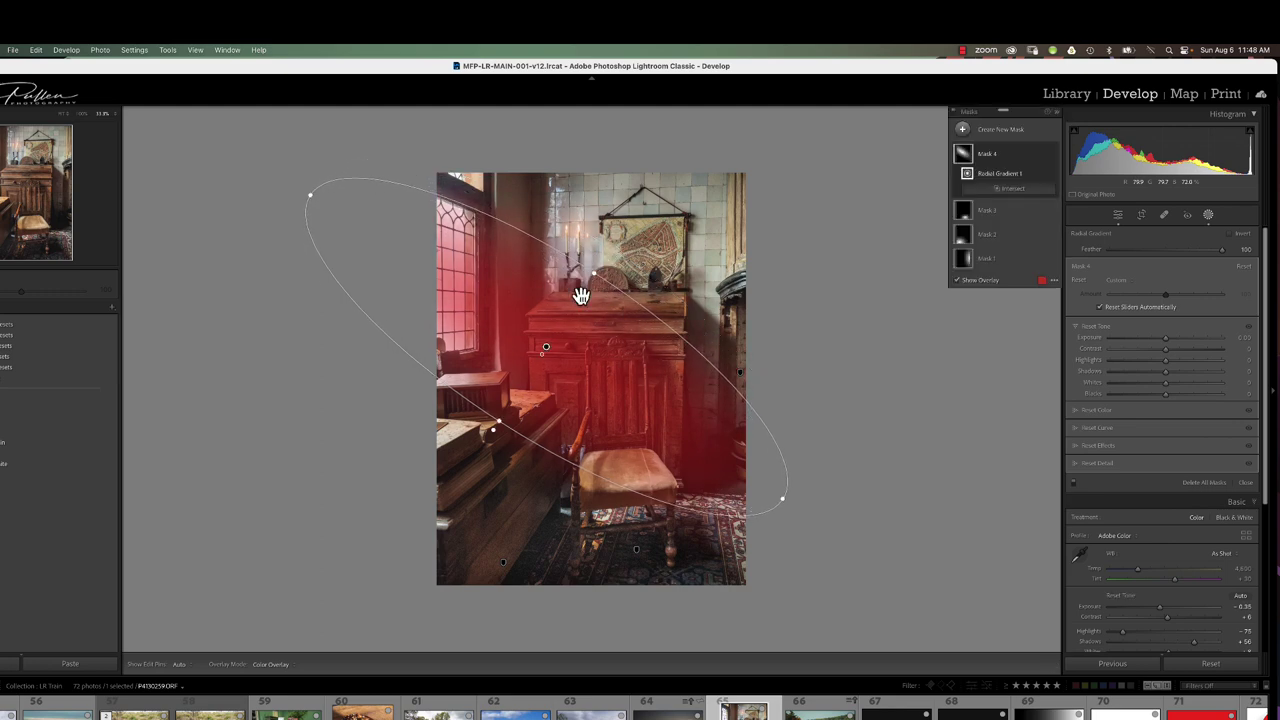
left_click_drag(508, 420, 512, 415)
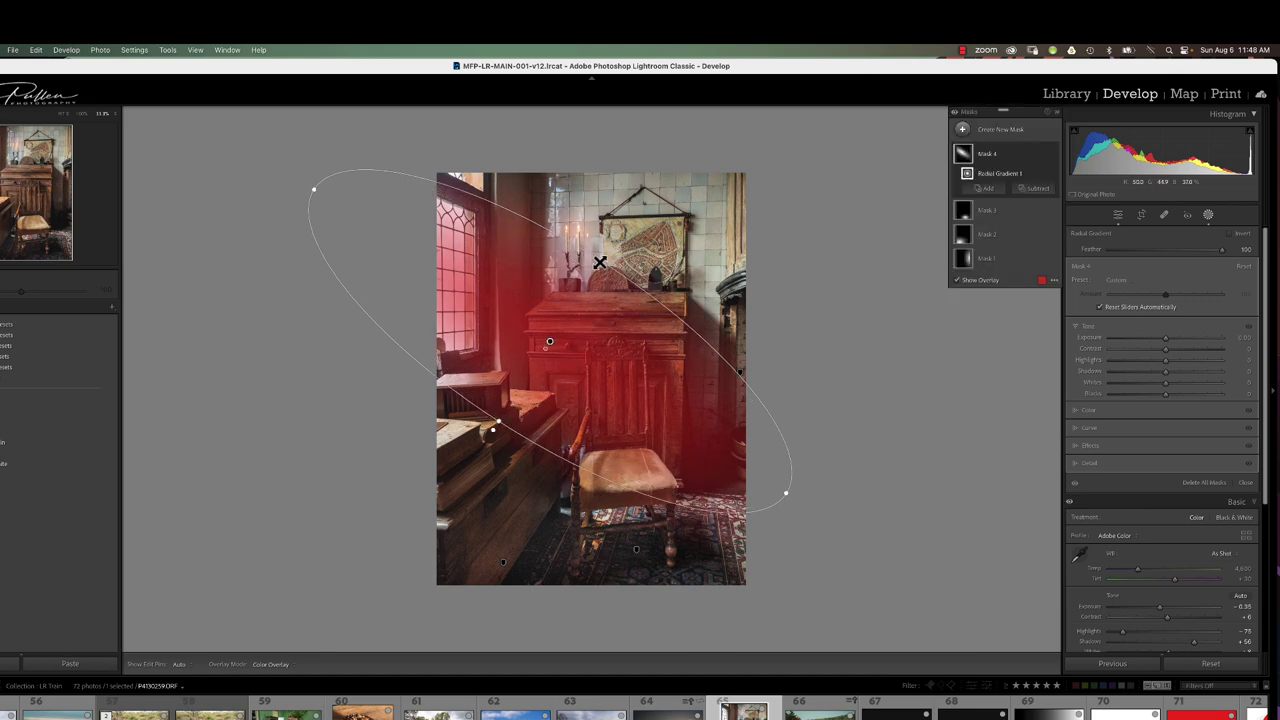
left_click_drag(600, 262, 582, 291)
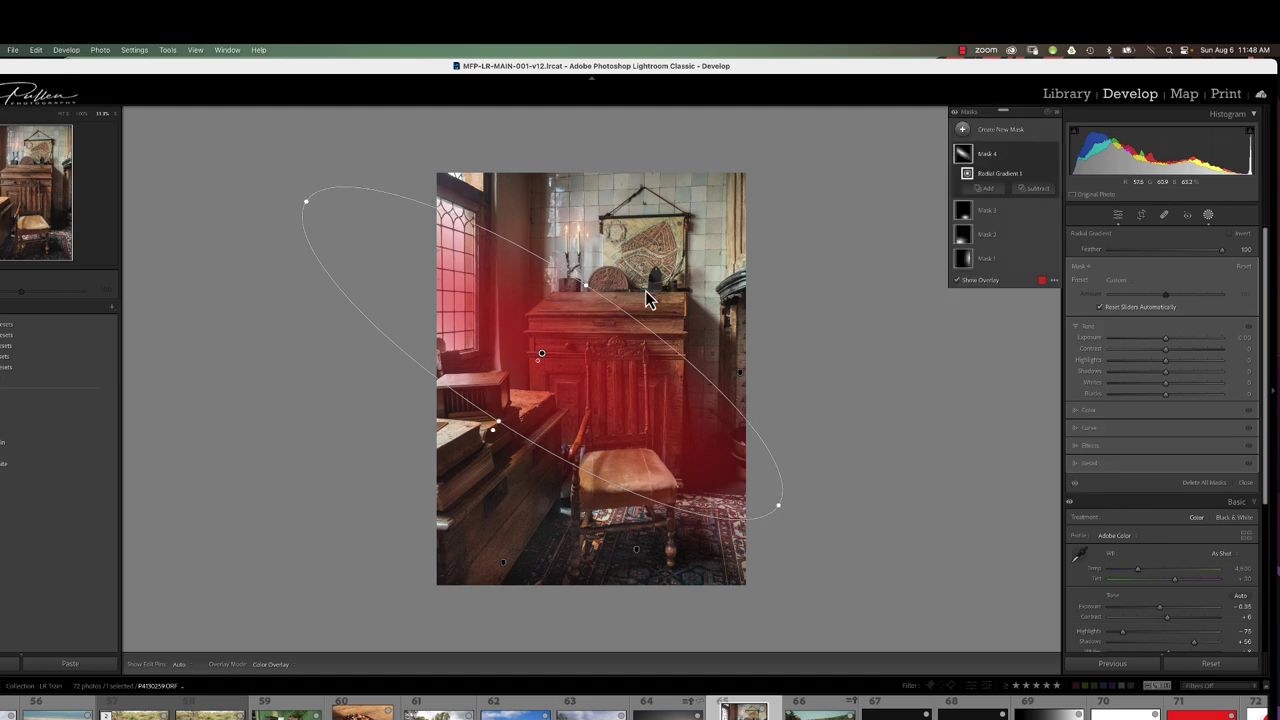
Brighten Mask 4's Exposure and warm its Temp to 16
left_click_drag(1167, 342, 1179, 356)
left_click(1094, 411)
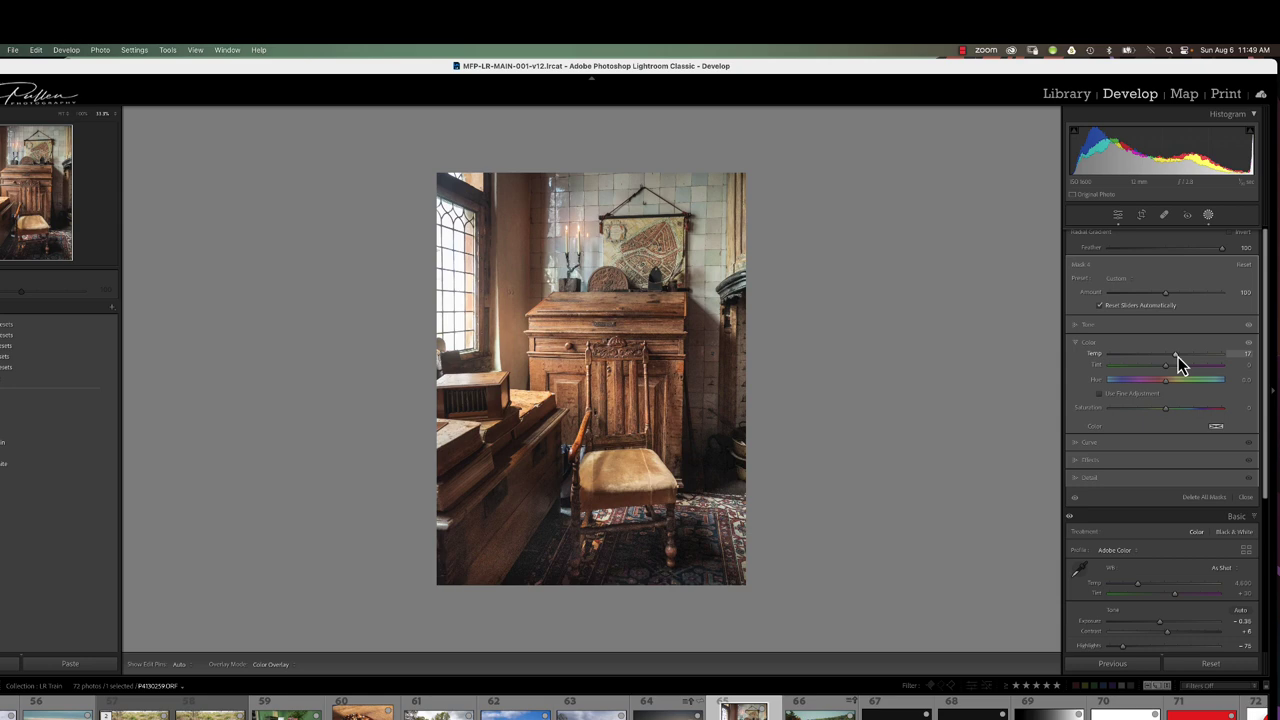
left_click_drag(1178, 357, 1176, 357)
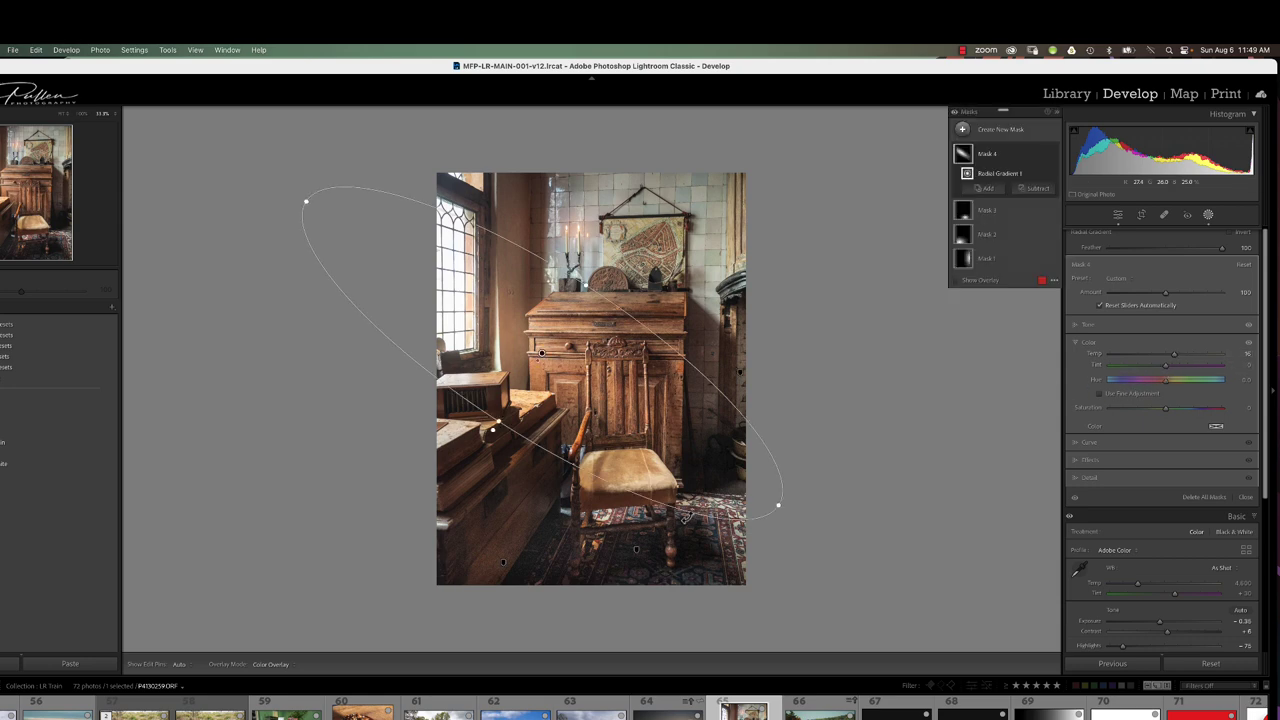
Lengthen, steepen and reposition Mask 4's ellipse along the window light, raising Exposure to 4.00 to preview the beam
left_click_drag(777, 508, 876, 572)
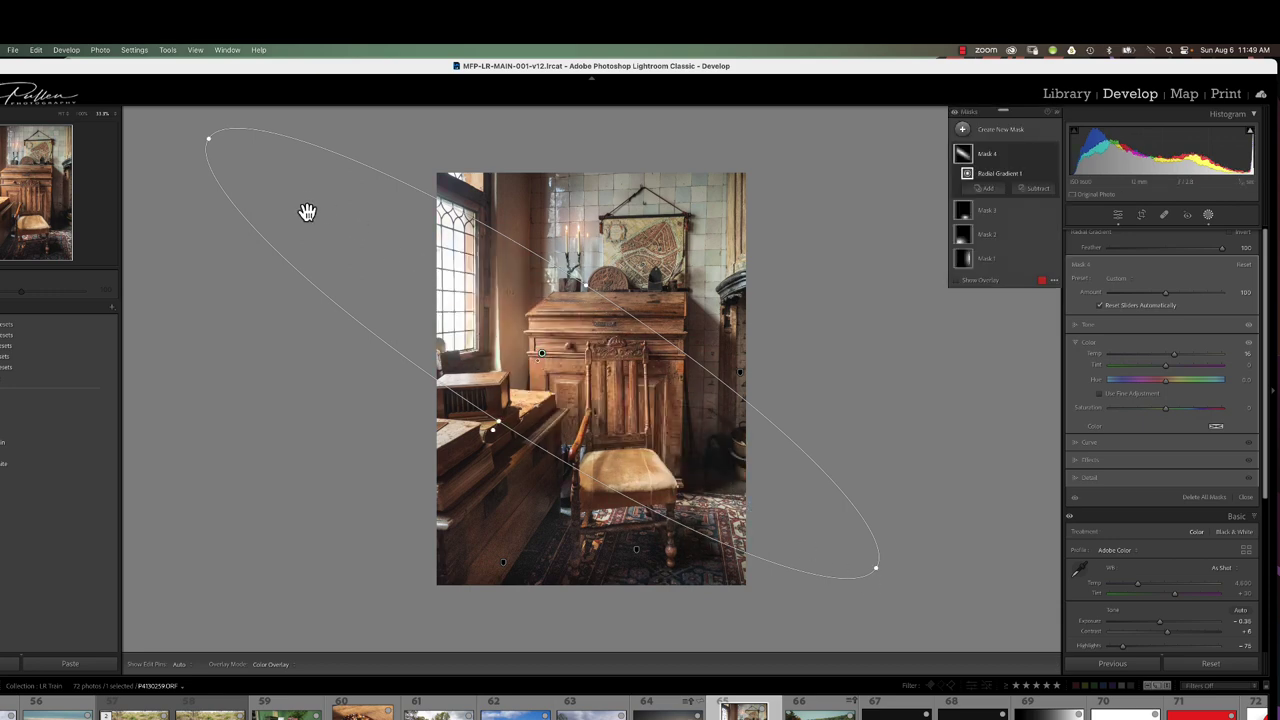
left_click_drag(491, 437, 478, 424)
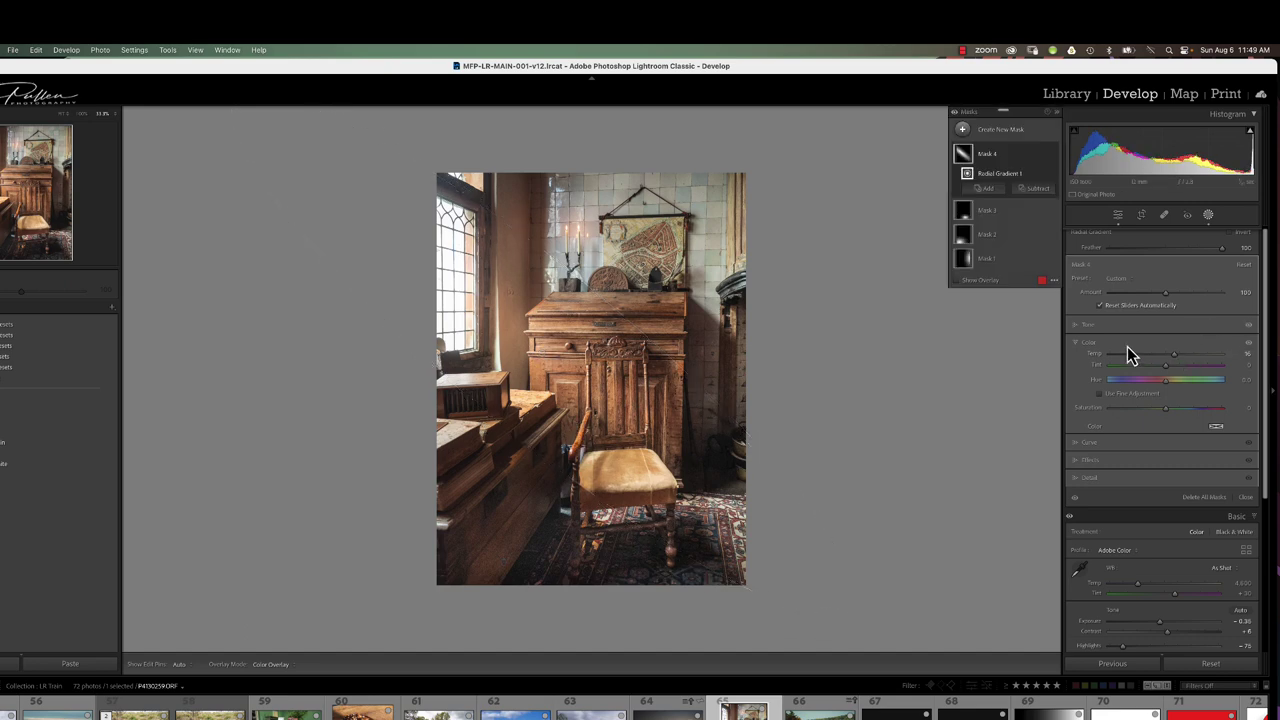
left_click(1098, 331)
left_click_drag(1167, 337, 1246, 349)
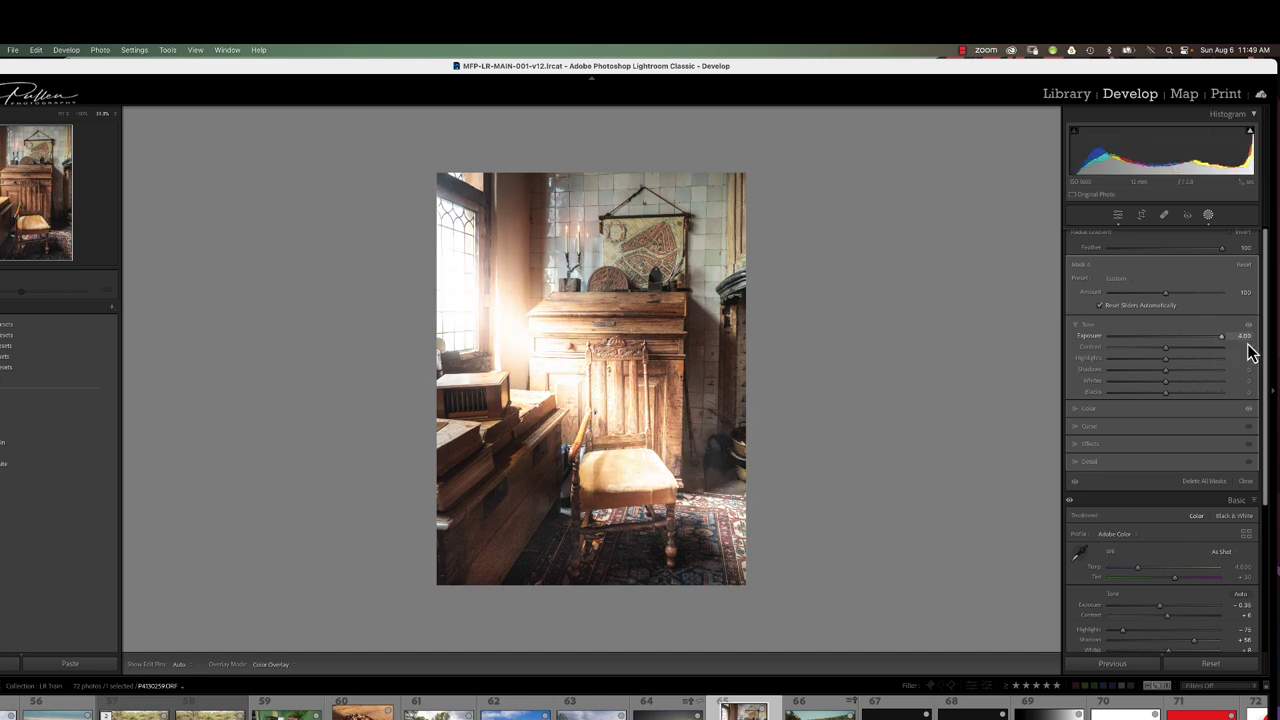
left_click_drag(541, 354, 535, 364)
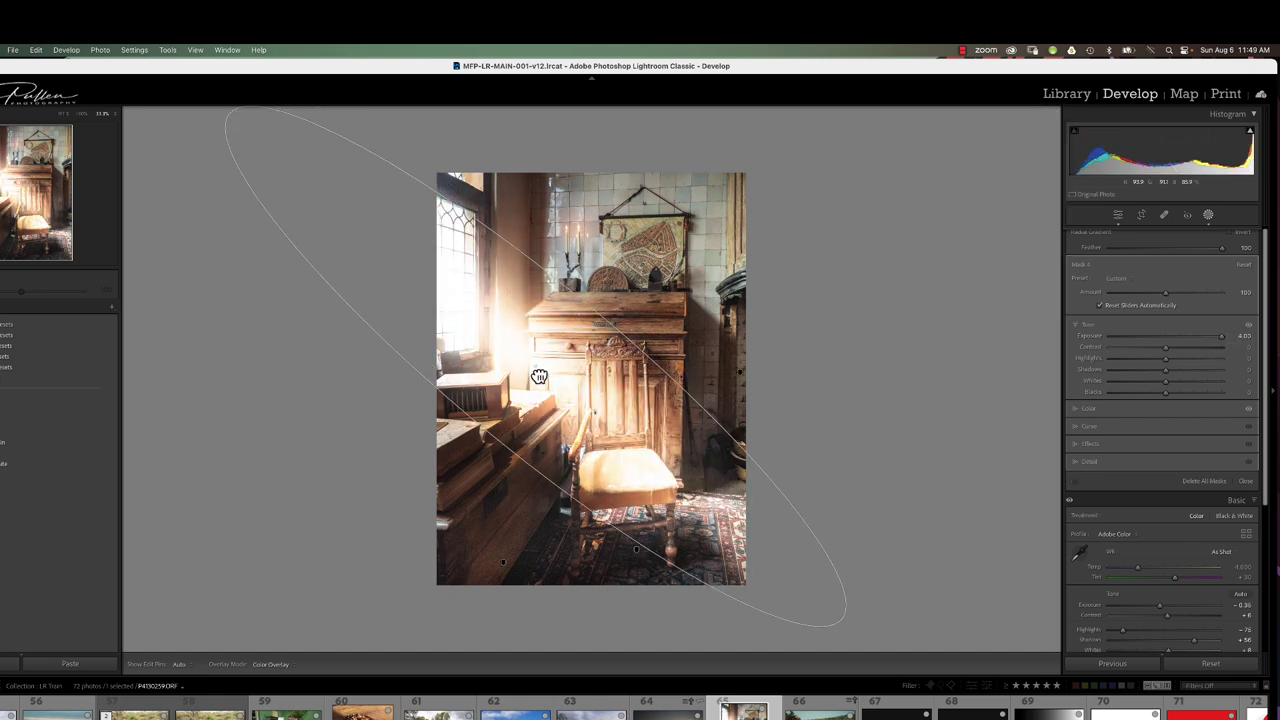
left_click_drag(587, 304, 638, 278)
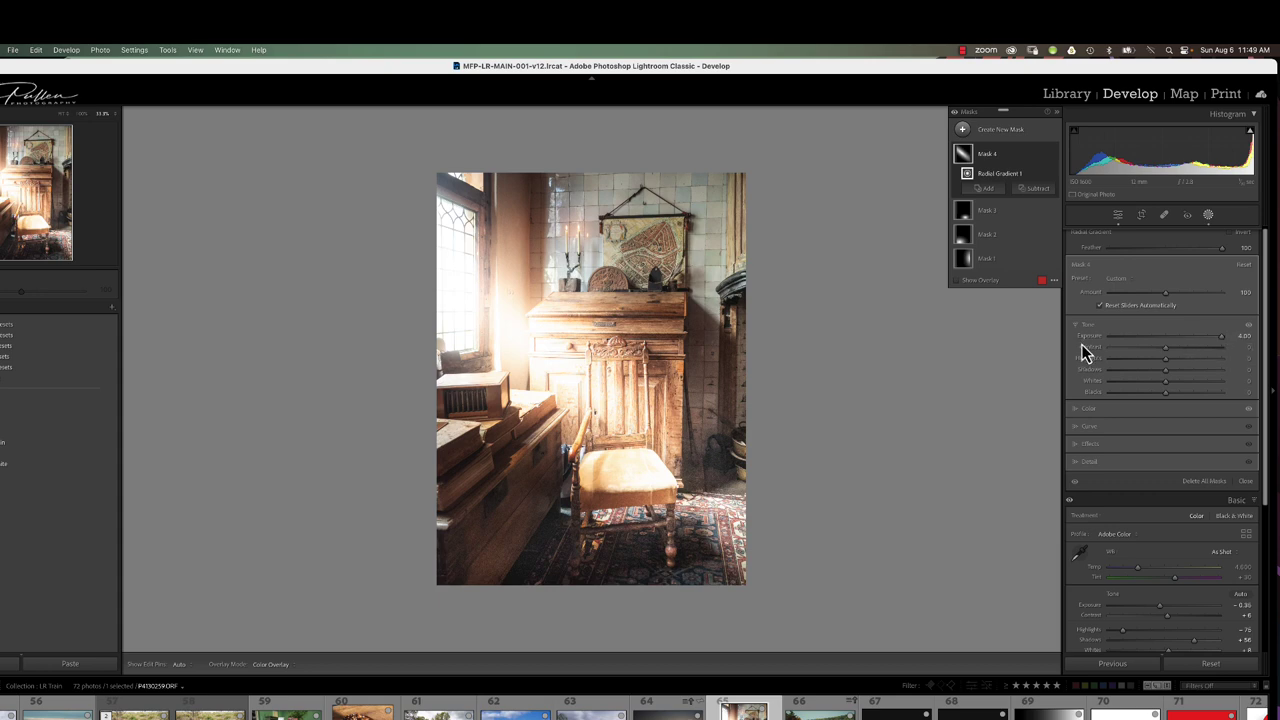
Reduce Mask 4's Exposure to 0.75 and its Feather to 88
left_click_drag(1222, 337, 1174, 348)
mouse_move(1229, 257)
left_mouse_down()
mouse_move(1168, 268)
mouse_move(1210, 267)
left_mouse_up()
left_click_drag(1177, 341, 1178, 340)
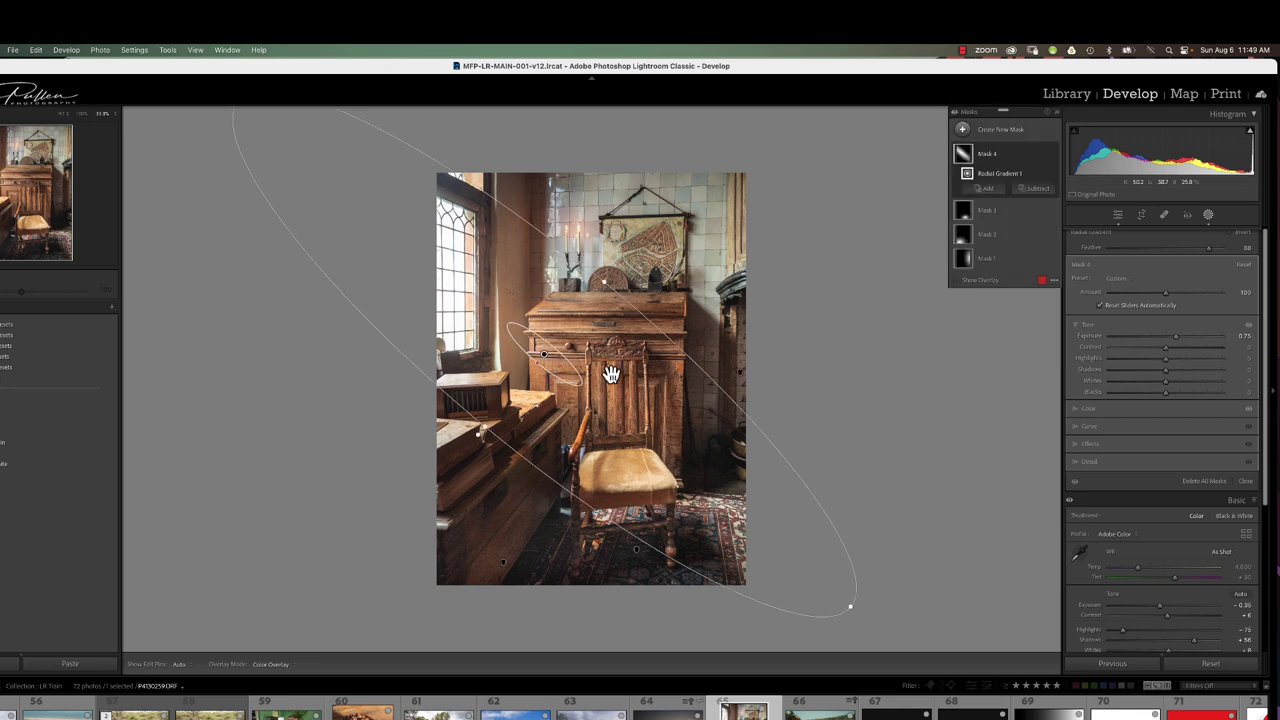
Show the overlay and subtract the wooden box on top of the desk from Mask 4 using a brush
left_click(957, 280)
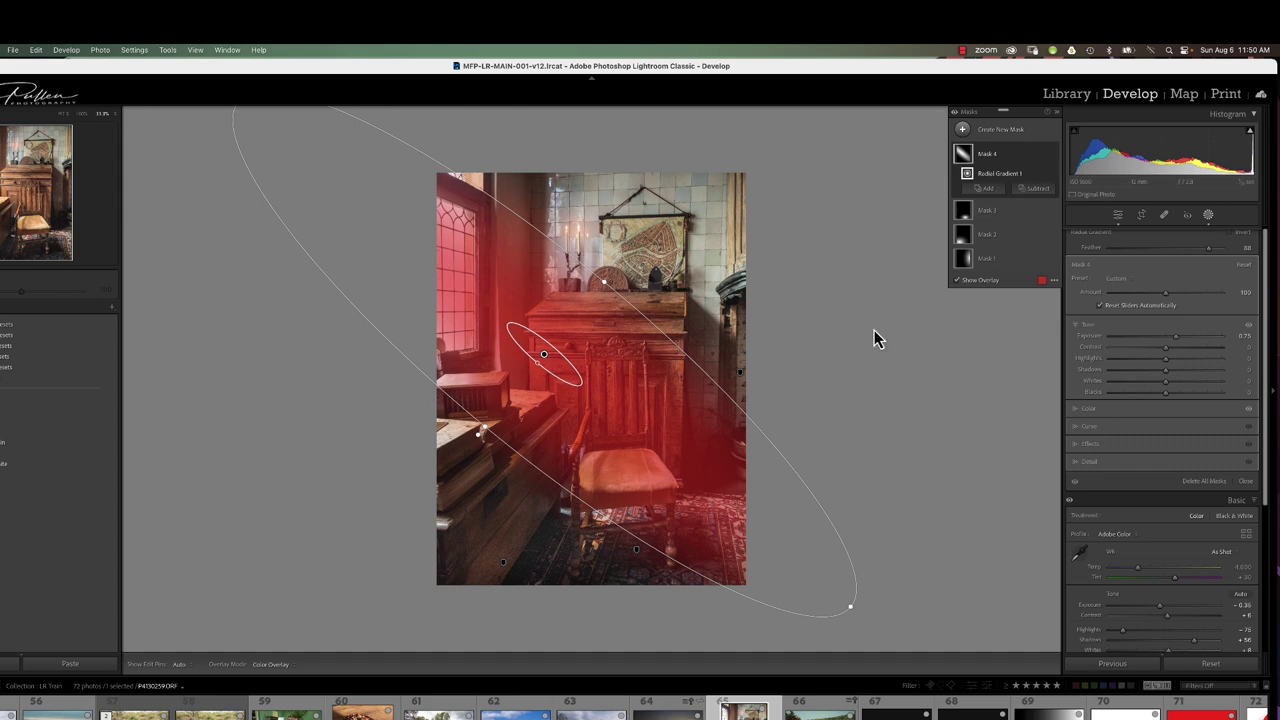
left_click(966, 155)
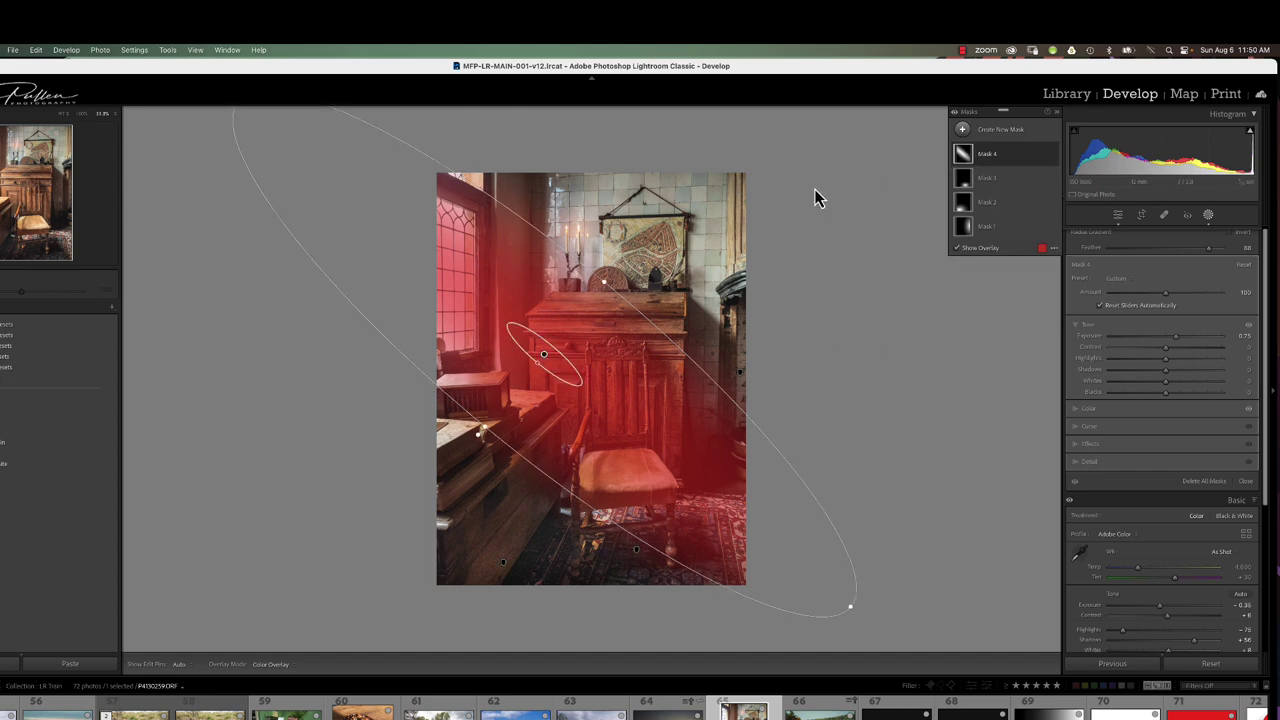
left_click(1013, 159)
left_click(1026, 190)
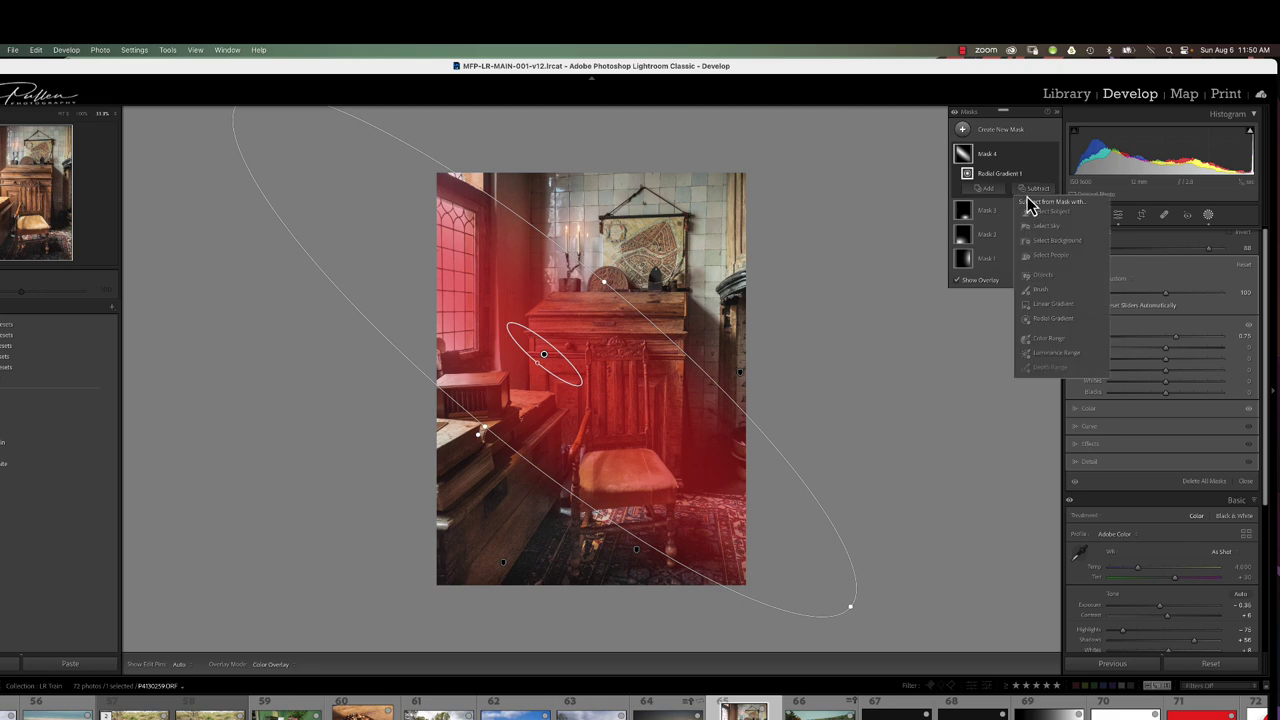
left_click(1040, 291)
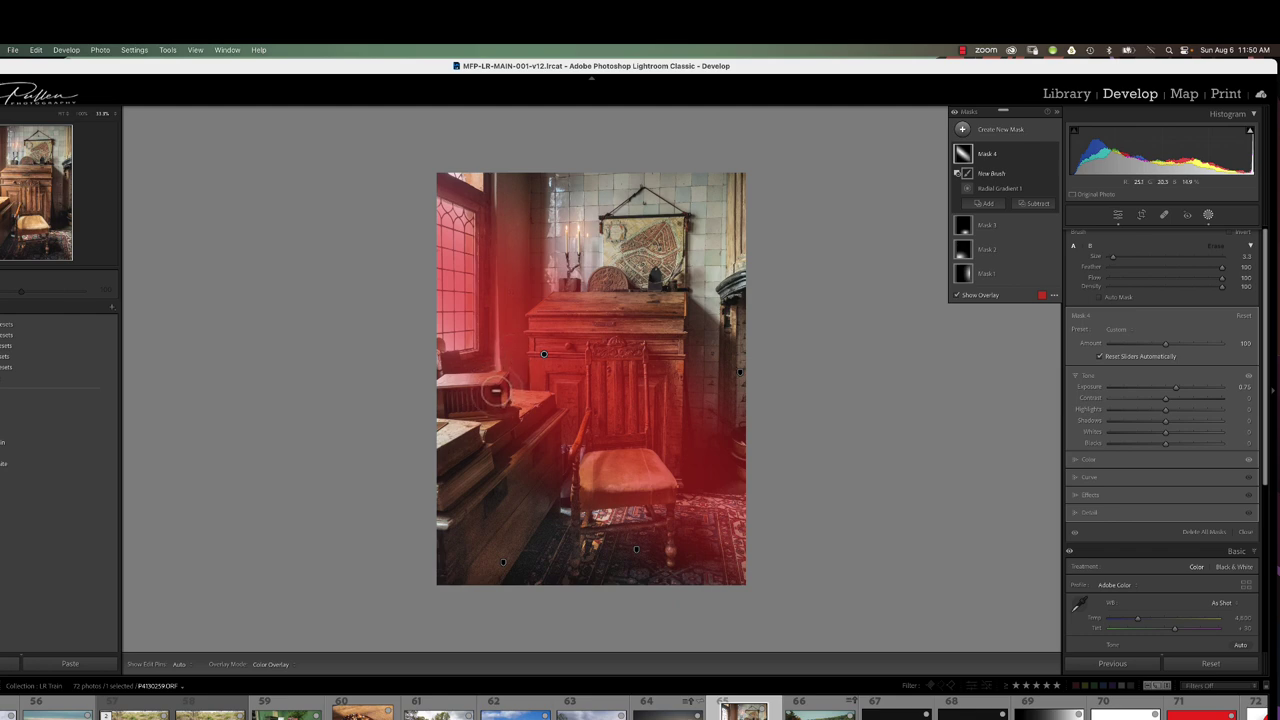
key("h")
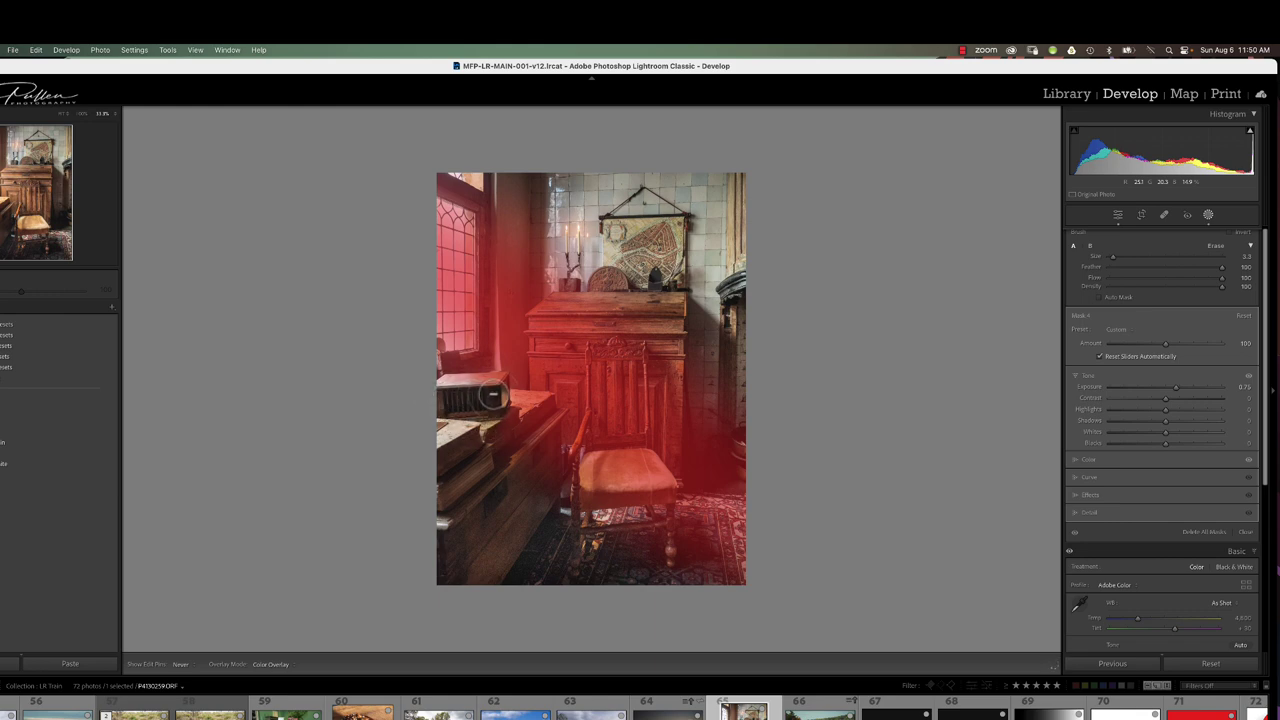
left_click_drag(494, 393, 688, 491)
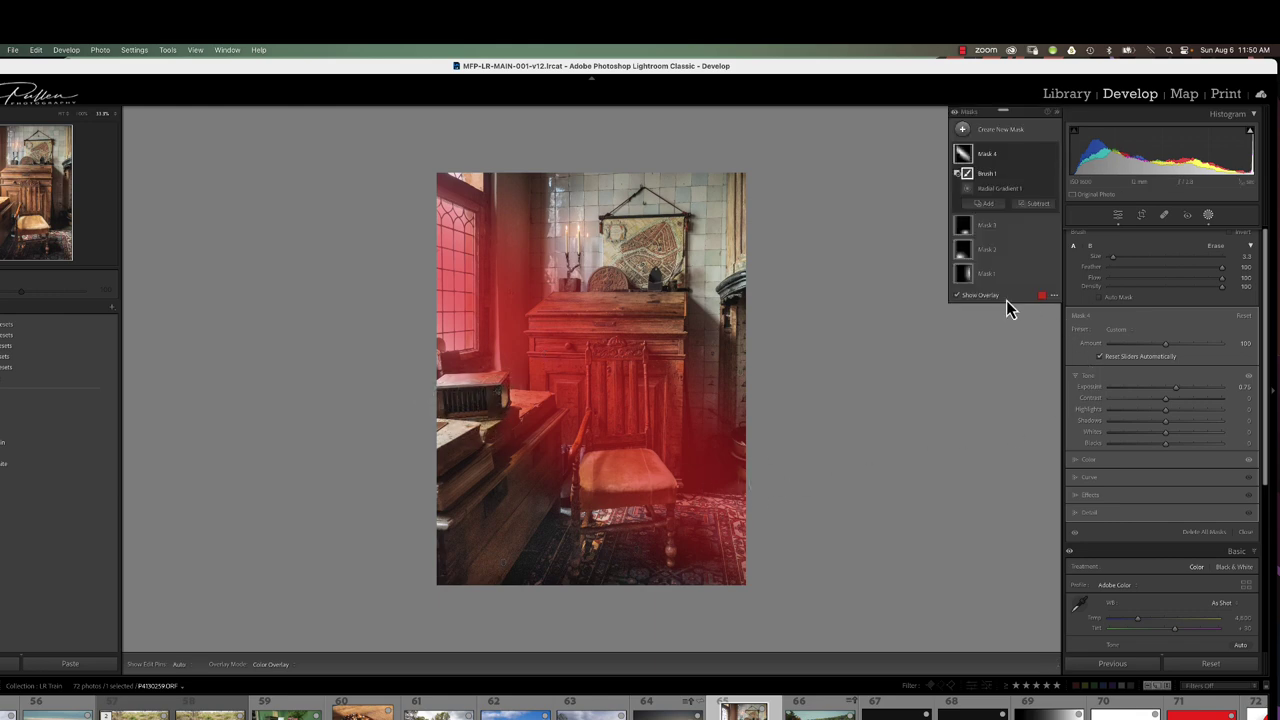
Touch up the brush subtraction on the wooden box under a temporarily boosted Exposure with the overlay hidden, and set Mask 4's Exposure to 0.65
left_click(956, 296)
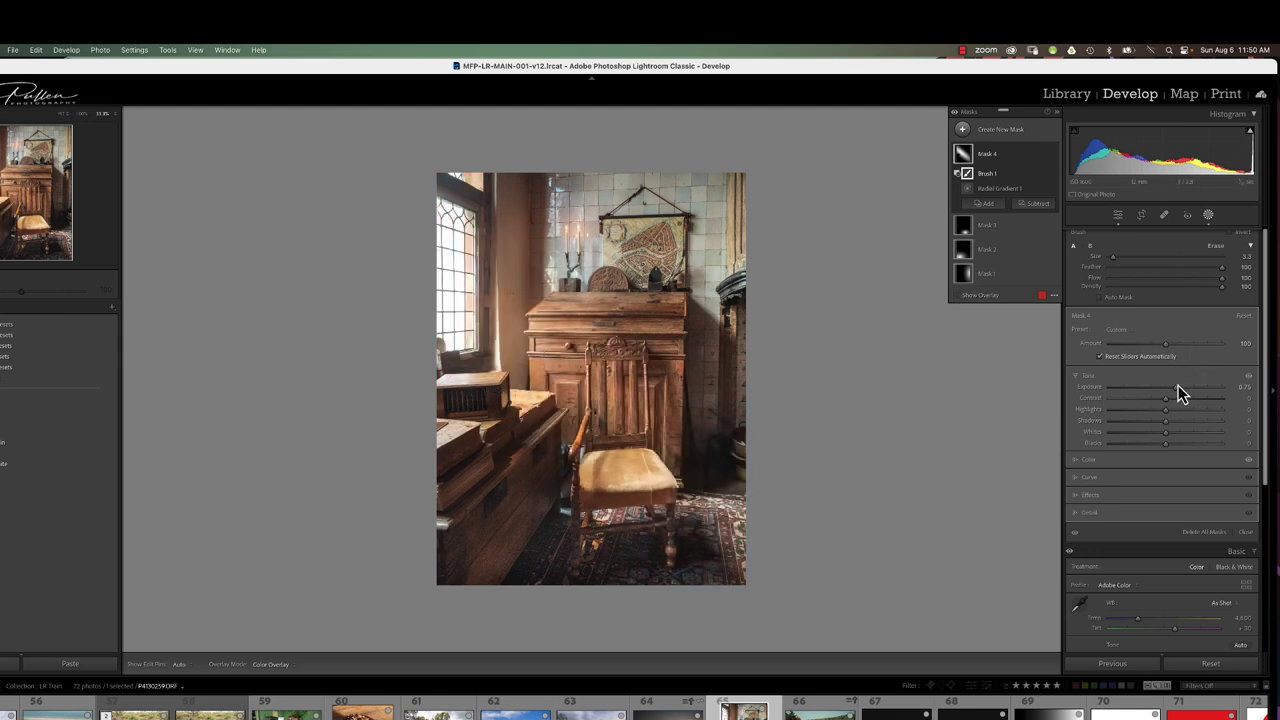
left_click_drag(1177, 387, 1216, 390)
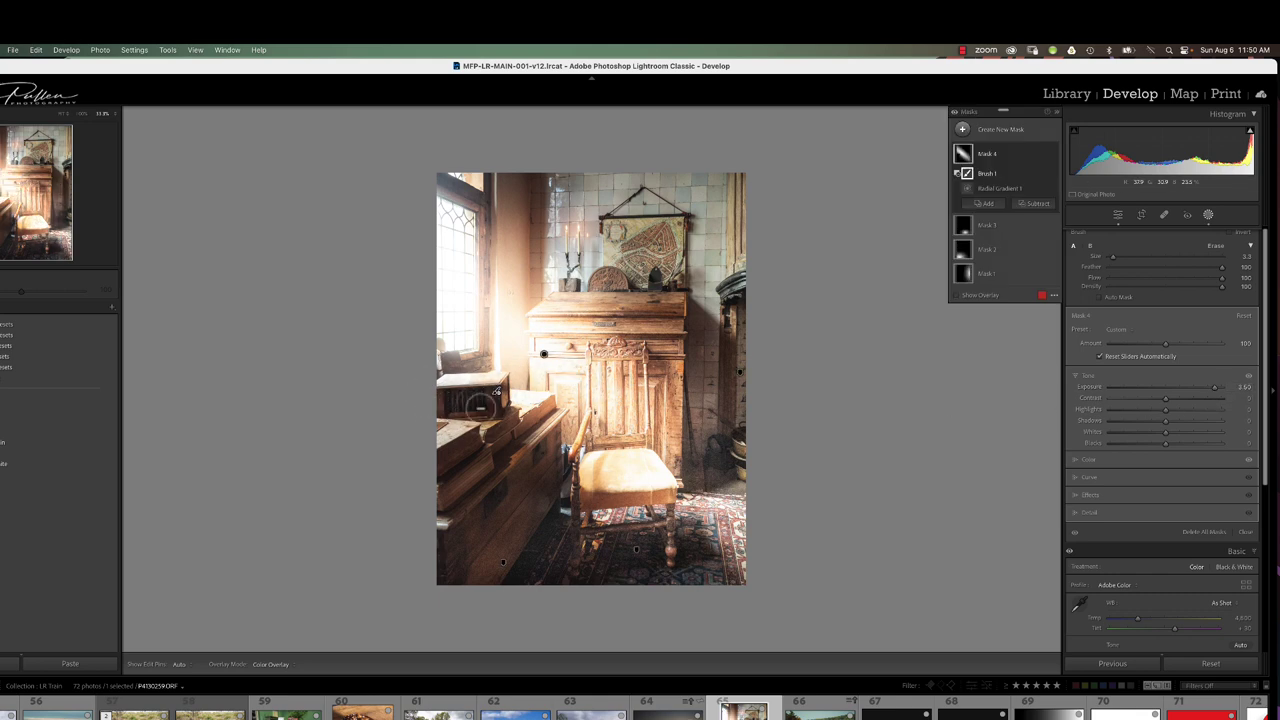
left_click_drag(505, 395, 498, 401)
left_click_drag(1214, 389, 1175, 396)
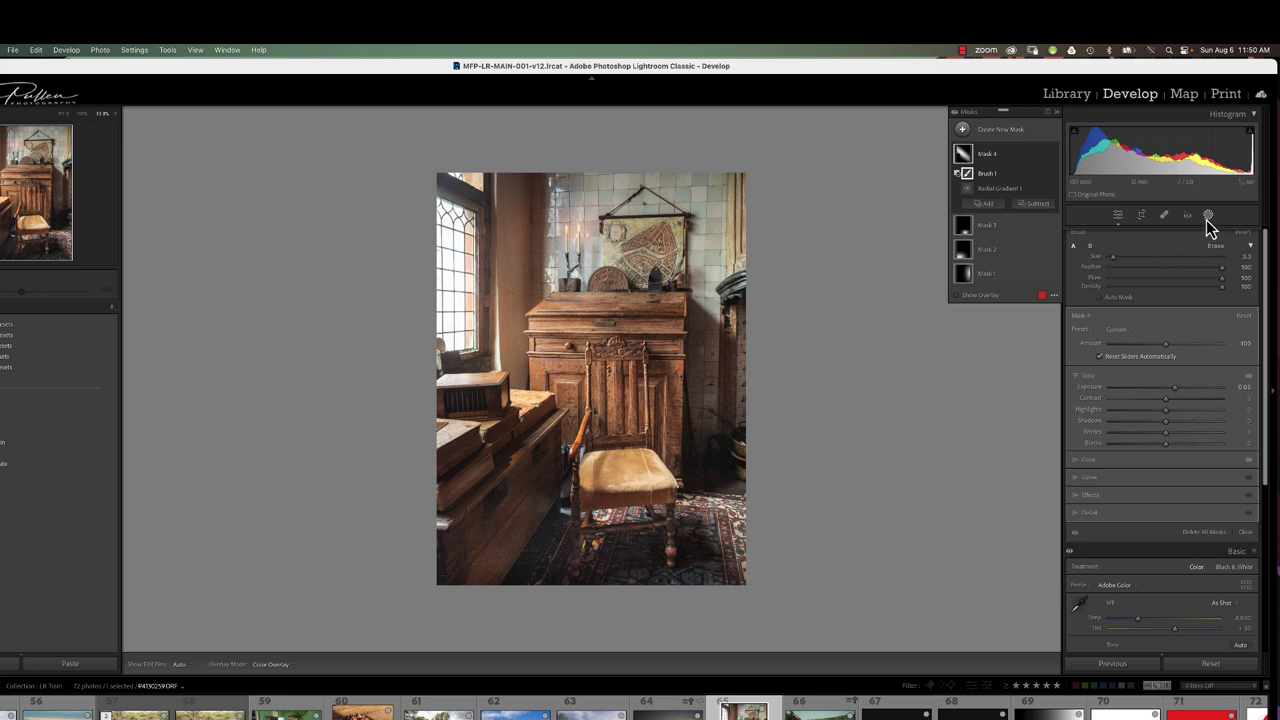
Add a wide, flat radial gradient mask across the upper edge of the photo, centered above the hanging map
left_click(962, 131)
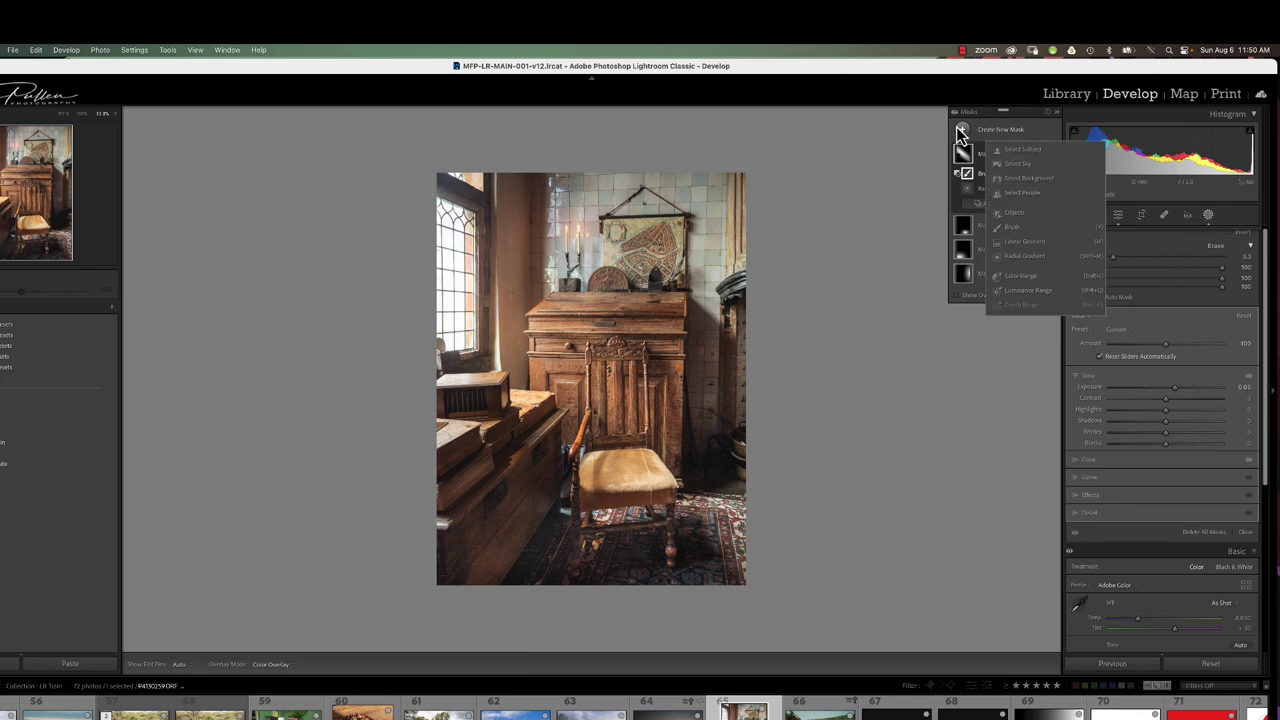
left_click(1026, 256)
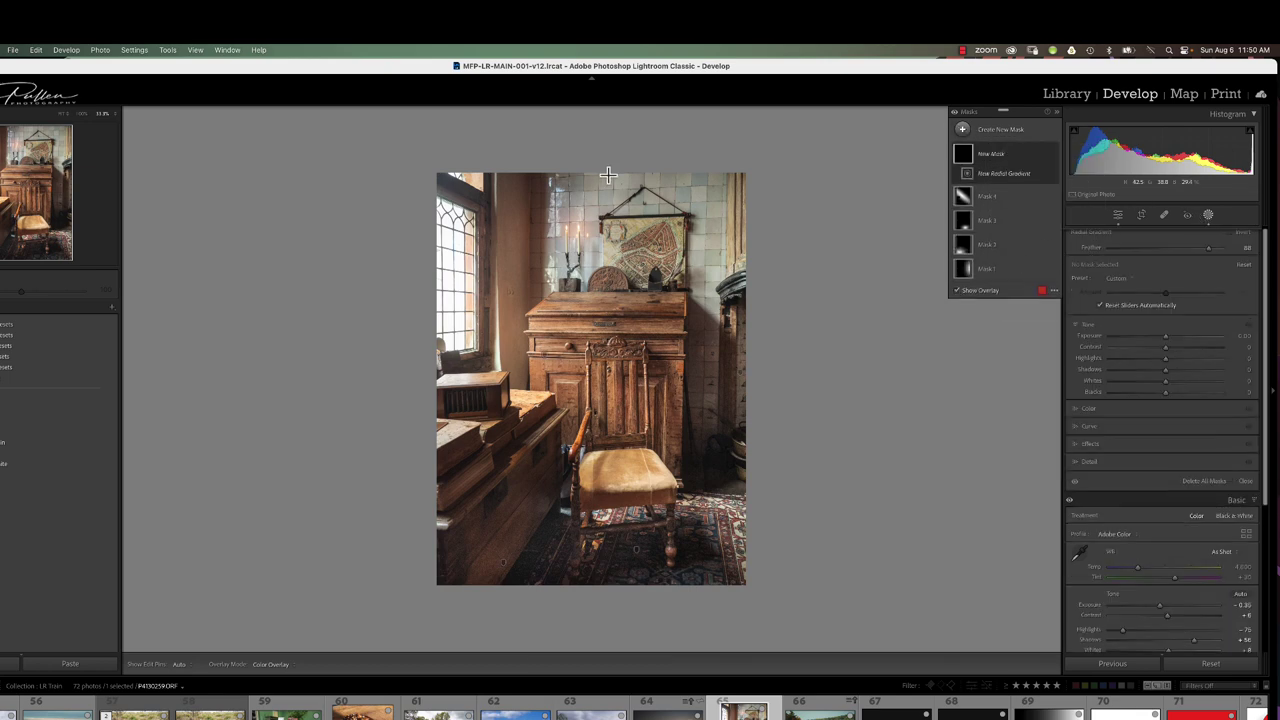
left_click_drag(578, 177, 842, 248)
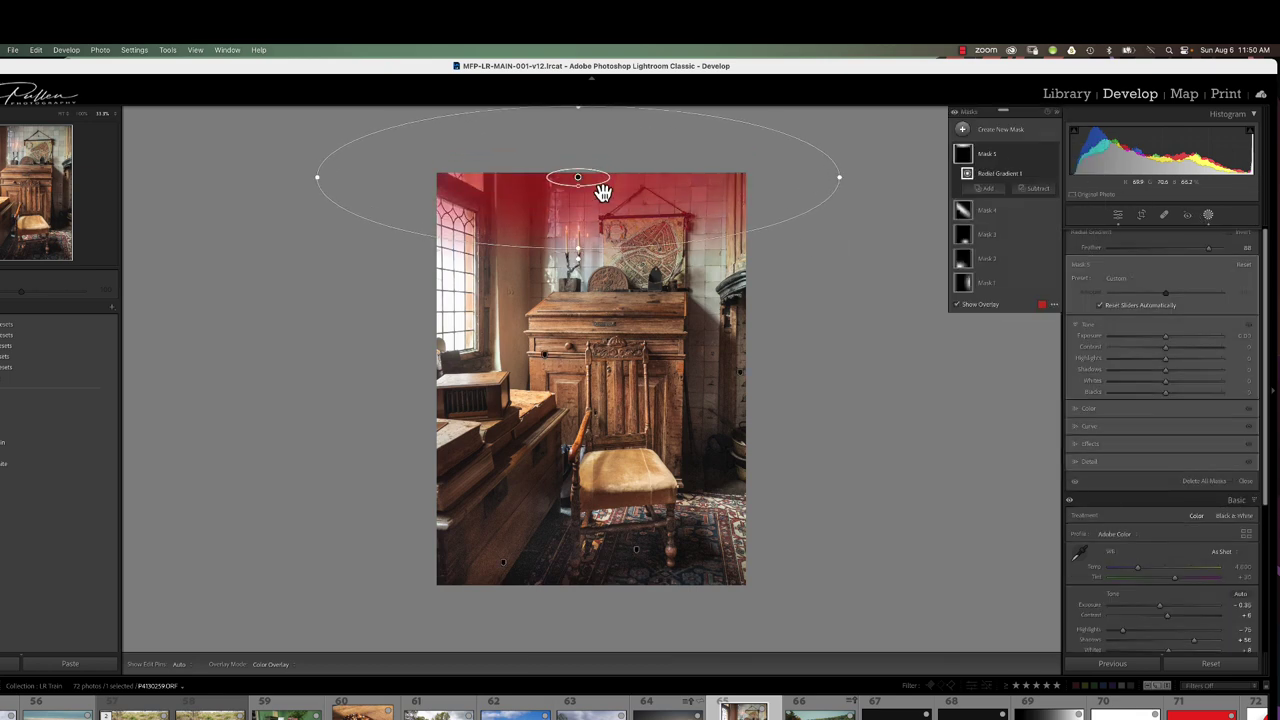
left_click(580, 160)
left_click_drag(580, 183, 642, 186)
Darken Mask 5 with Exposure -0.61, Shadows -21 and Feather 100, and shift its ellipse upward while making it taller
left_click_drag(1184, 340, 1148, 368)
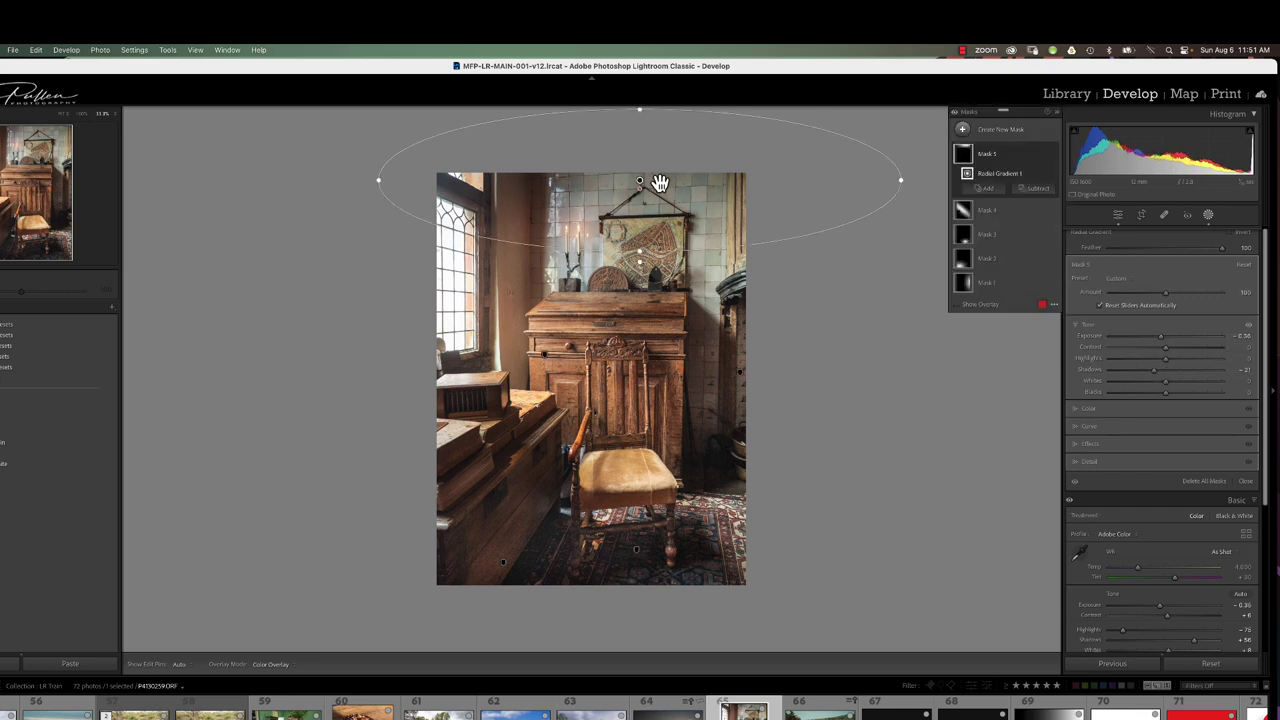
left_click_drag(646, 182, 641, 160)
left_click_drag(638, 230, 640, 268)
left_click_drag(636, 165, 642, 148)
left_click_drag(1160, 337, 1156, 337)
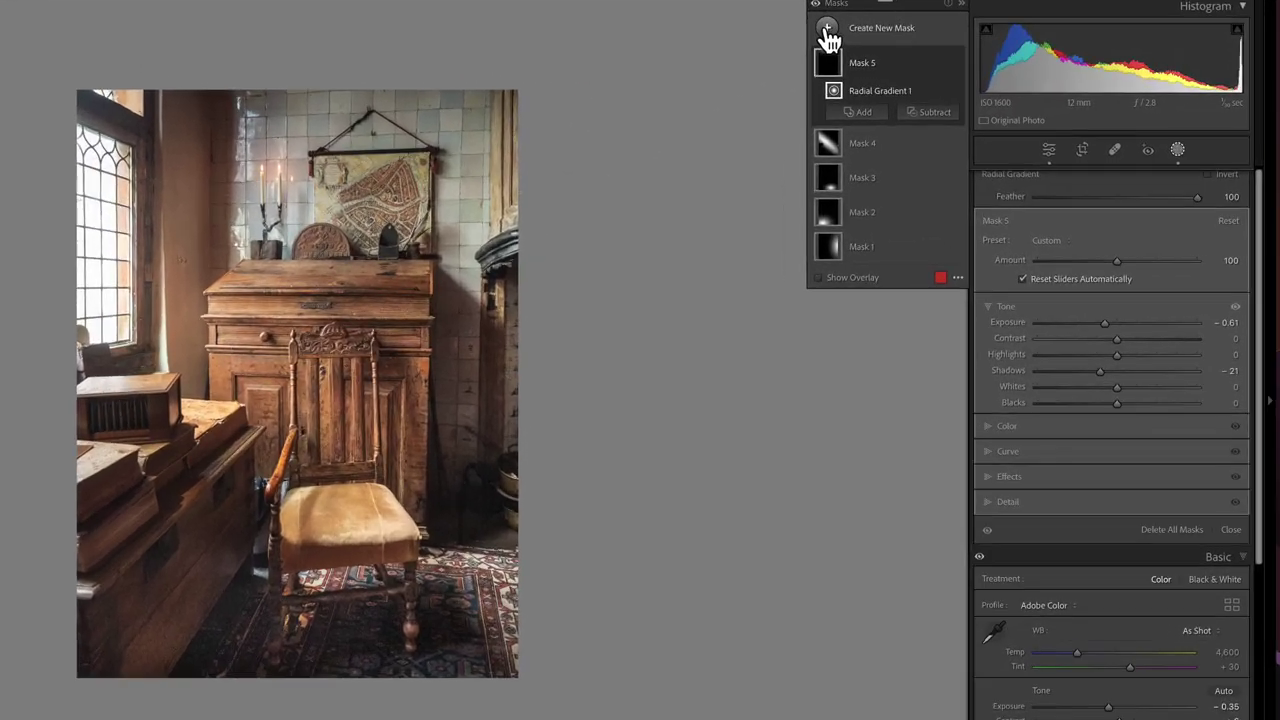
Add a small radial gradient mask around the candle flames
left_click(827, 37)
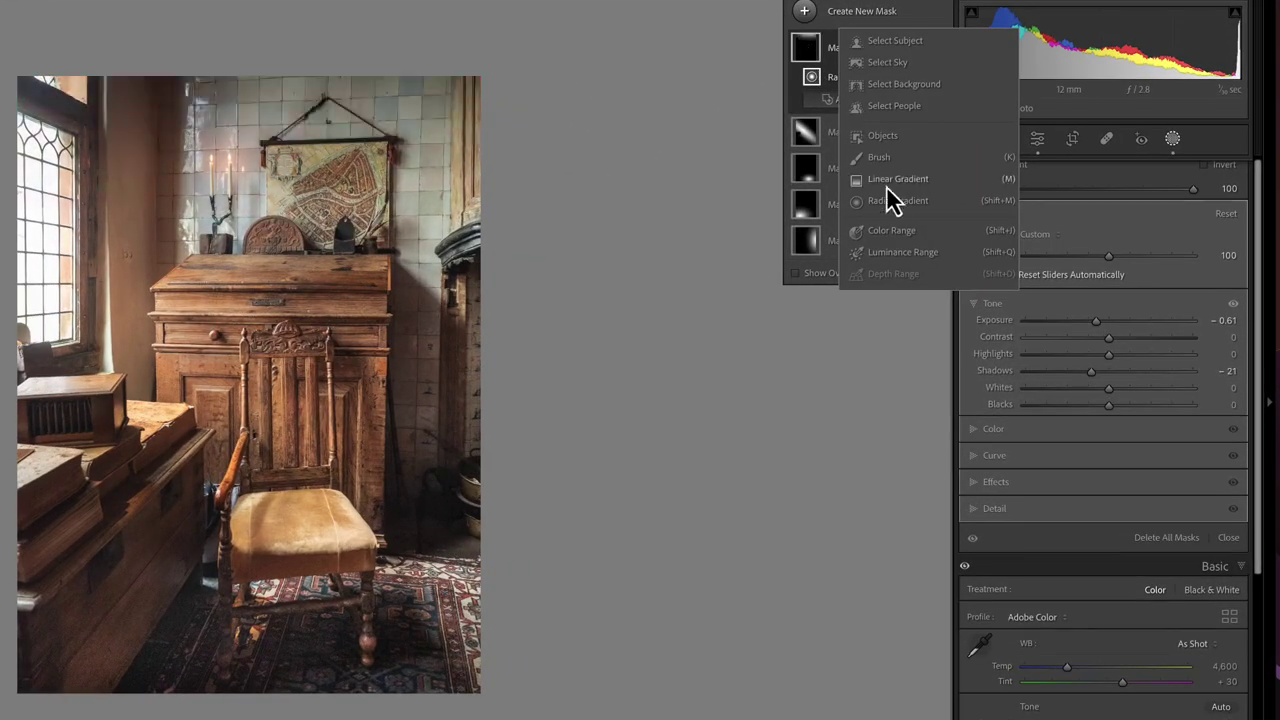
left_click(891, 214)
mouse_move(209, 157)
left_mouse_down()
mouse_move(251, 180)
mouse_move(257, 200)
mouse_move(220, 163)
left_mouse_up()
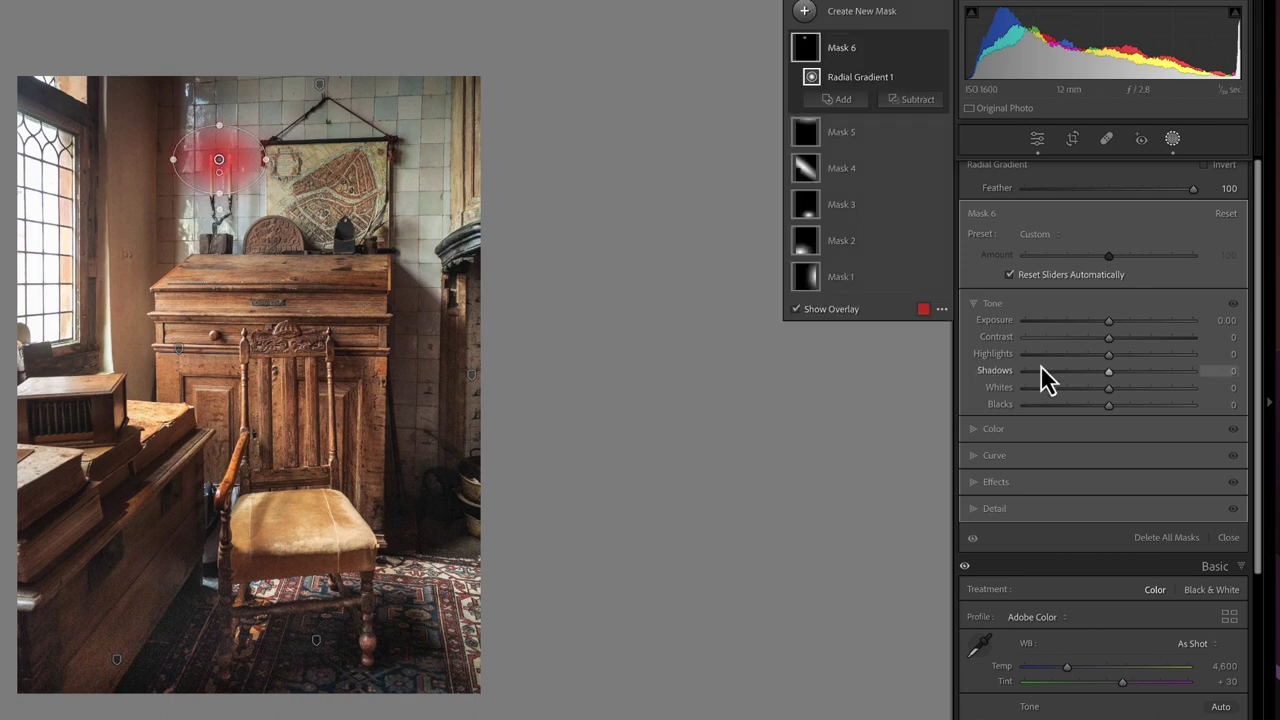
Brighten the candle mask to Exposure 0.37 and set its Texture to 42 and Dehaze to -20
left_click_drag(1110, 322, 1117, 322)
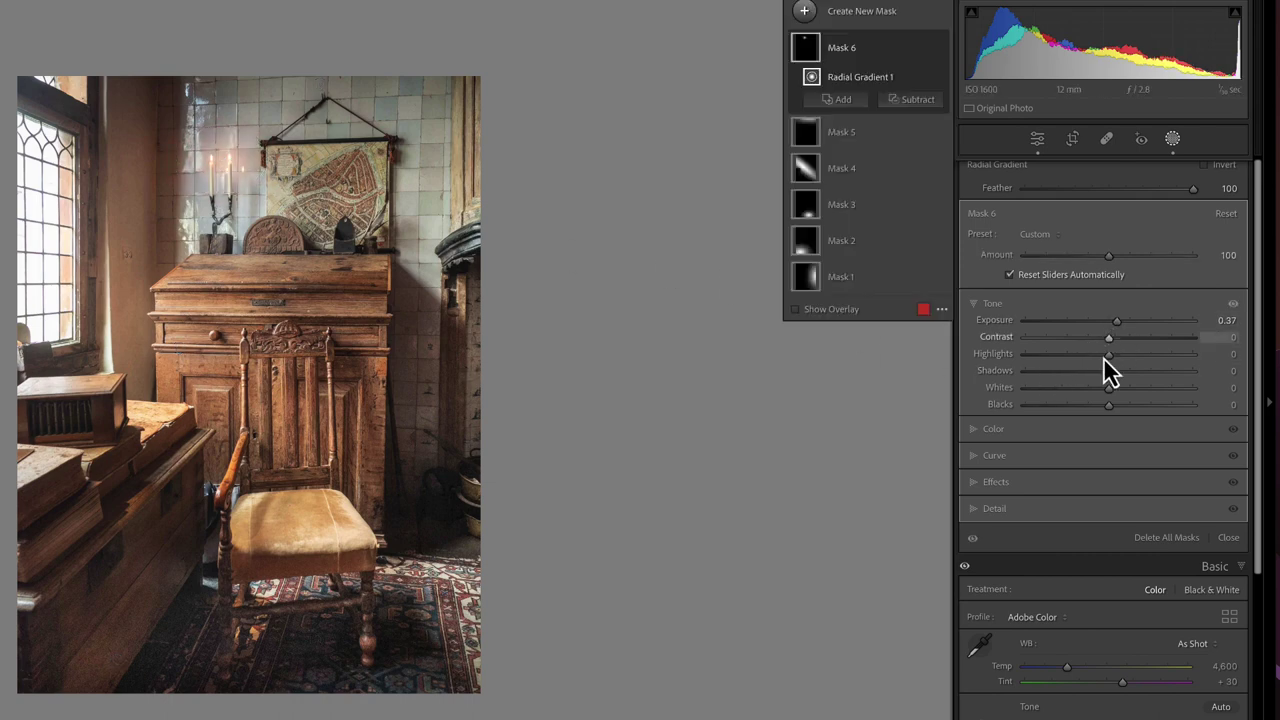
left_click(1002, 481)
left_click_drag(1108, 437, 1139, 406)
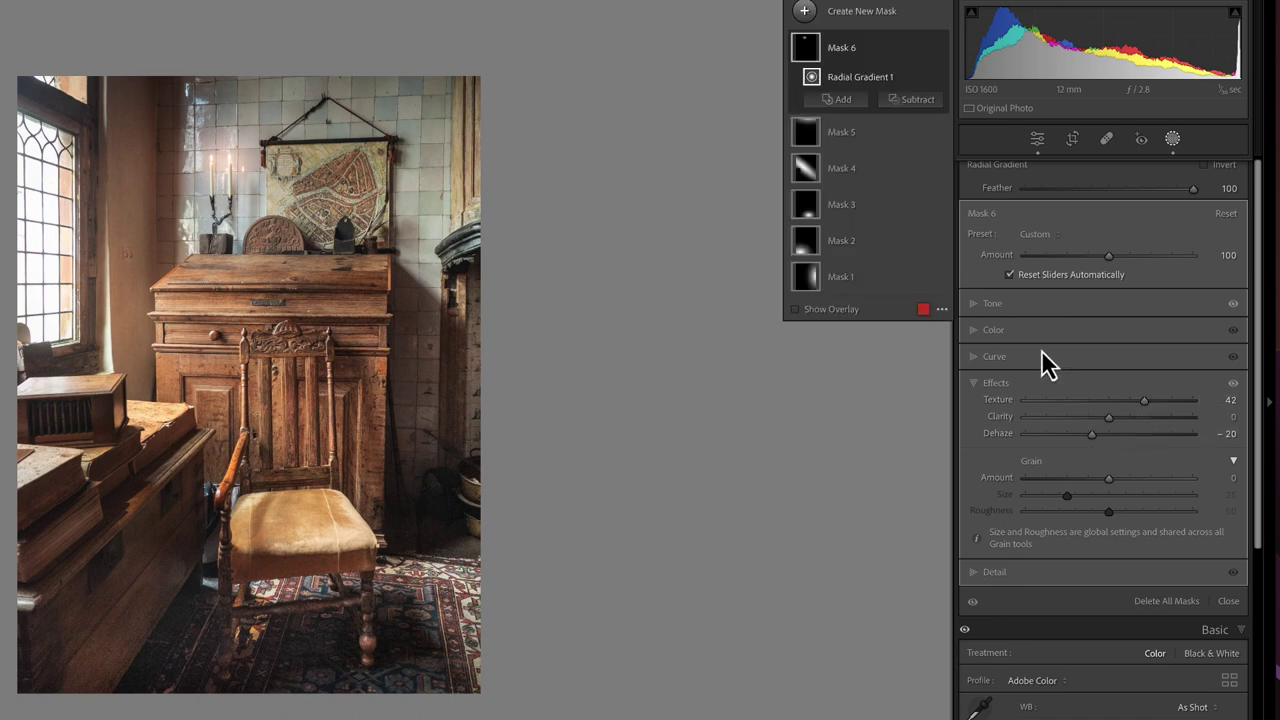
Raise the candle mask's Exposure further and warm its Temp for a glow around the flames
left_click(995, 304)
left_click_drag(1116, 322, 1135, 353)
left_click(995, 429)
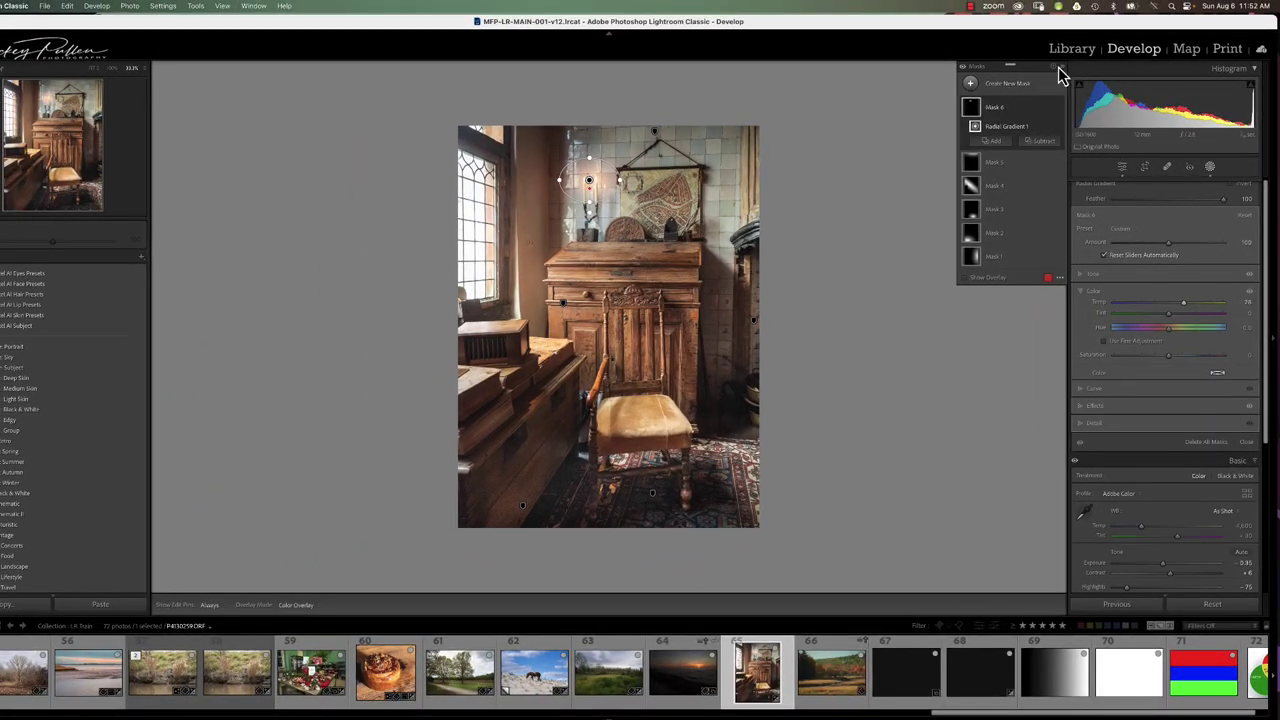
Close the masking tool and compare the edited photo with its original version
left_click(1212, 170)
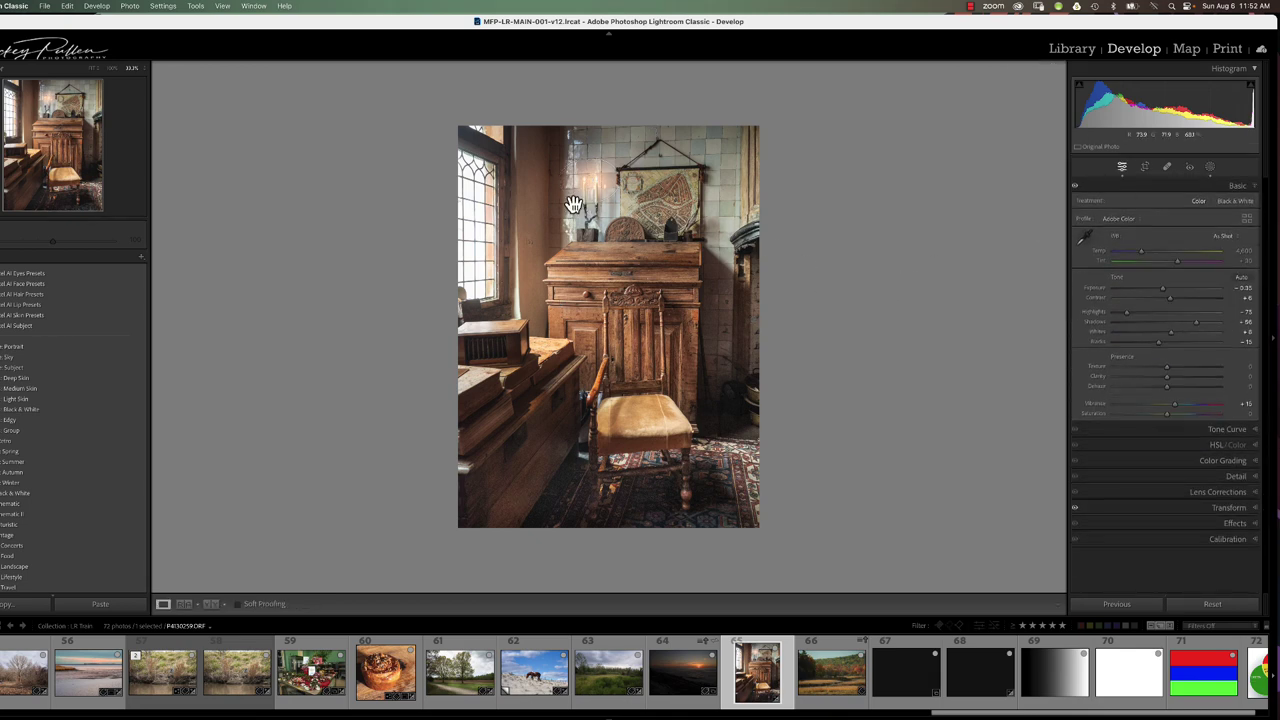
key("backslash")
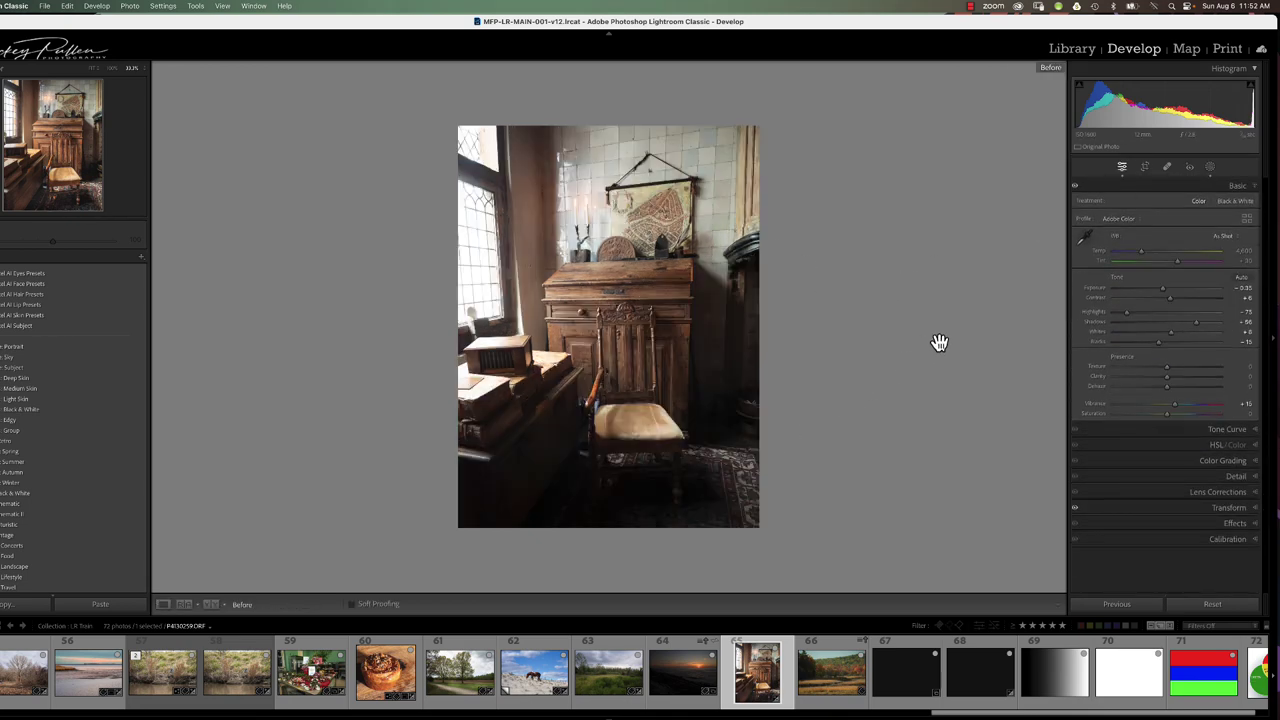
key("backslash")
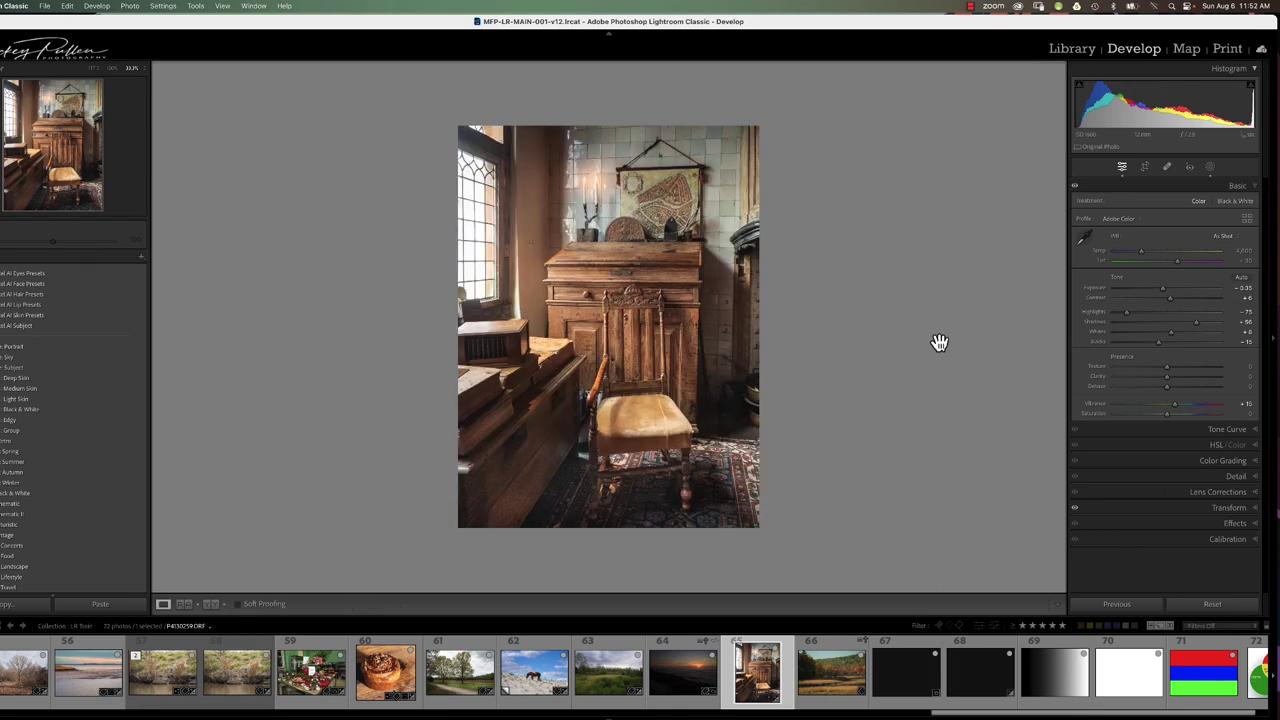
key("backslash")
key("backslash")
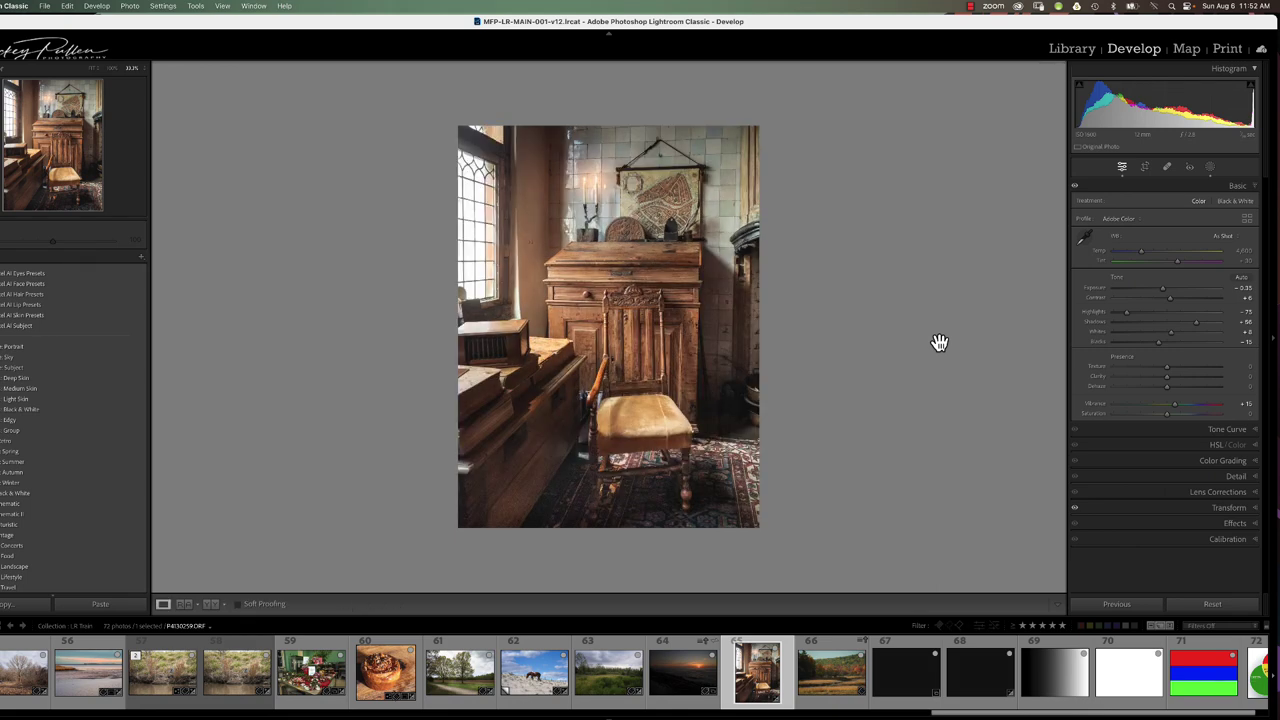